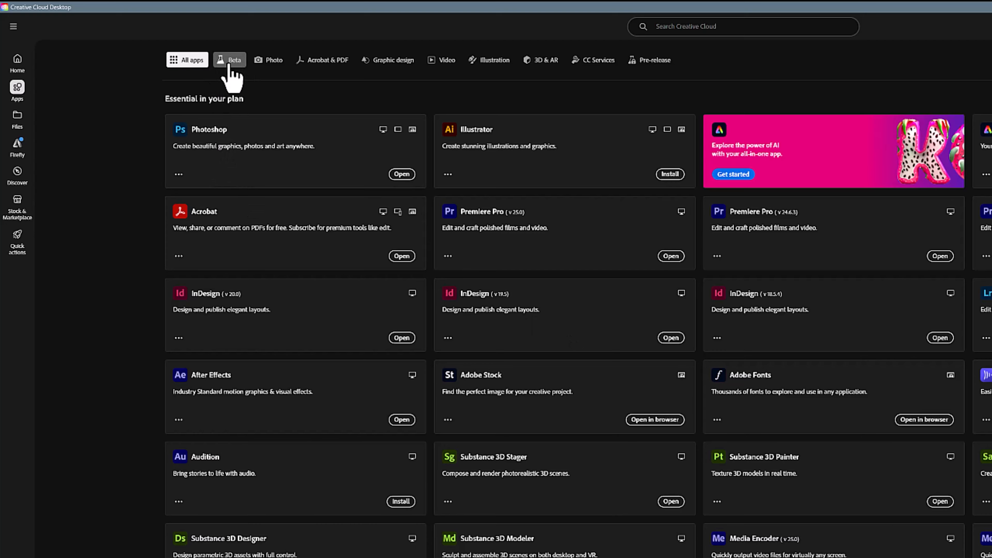
# Step: Open Substance 3D Viewer (Beta) from the beta apps and load its sample camera scene
pyautogui.click(230, 62)
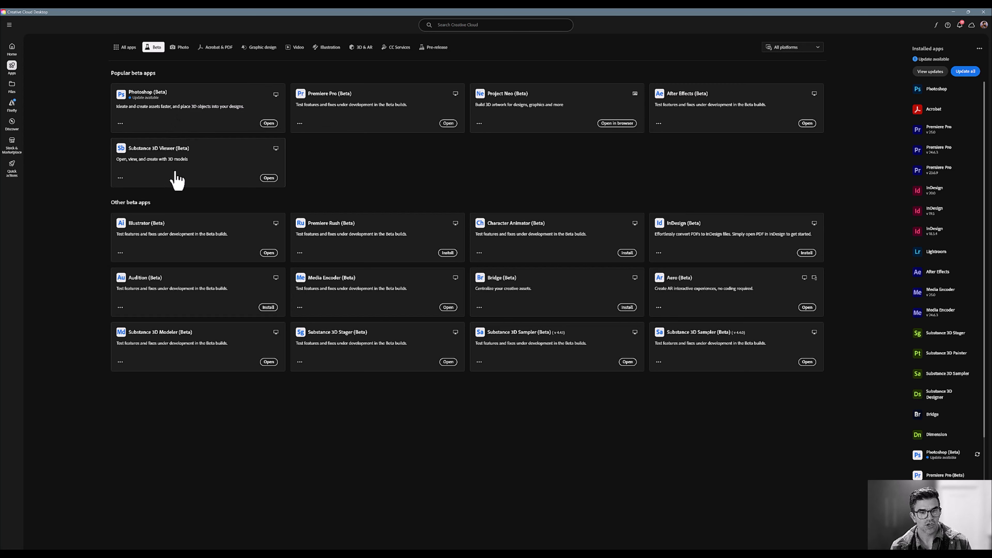
pyautogui.click(269, 178)
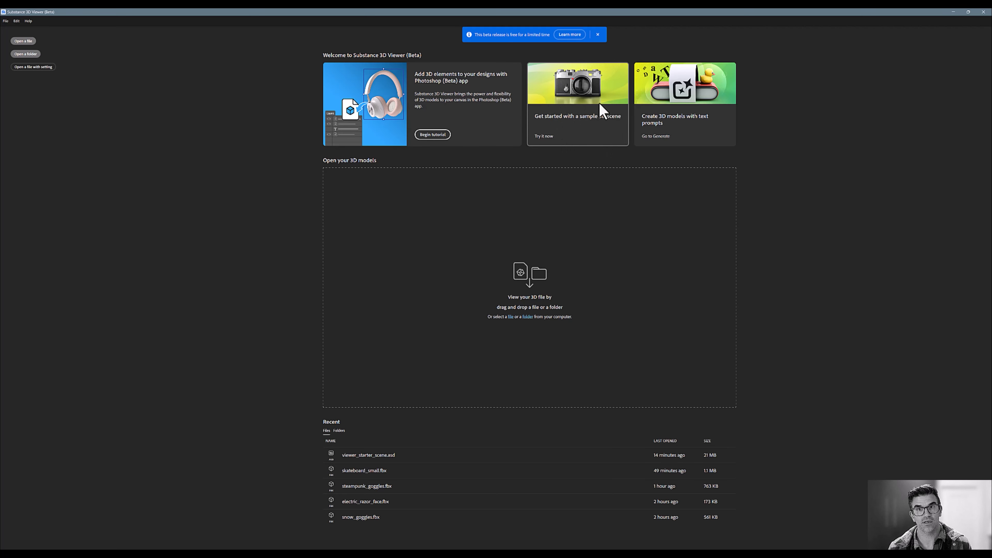
pyautogui.click(582, 95)
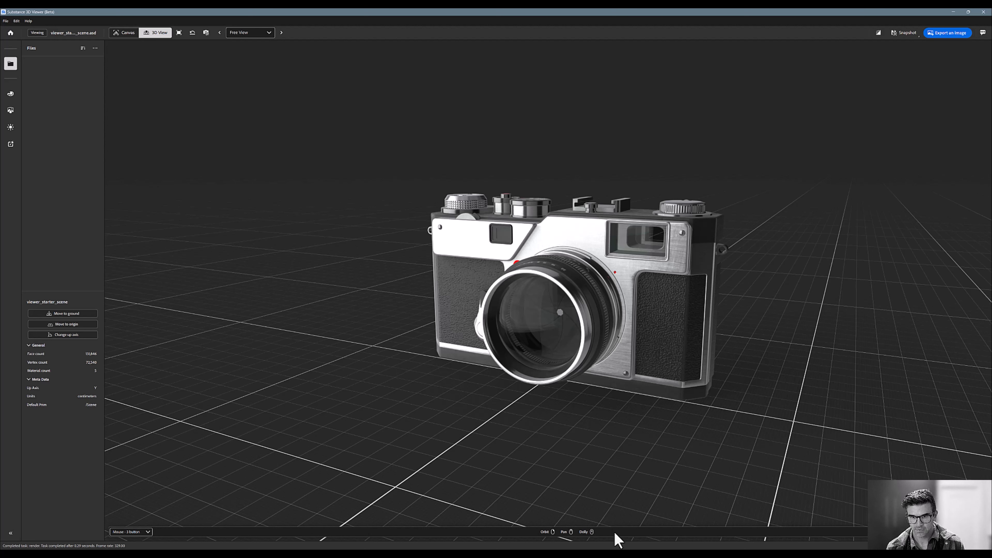
# Step: Inspect the sample camera model from different angles and distances by orbiting, panning and dollying around it
pyautogui.moveTo(550, 534)
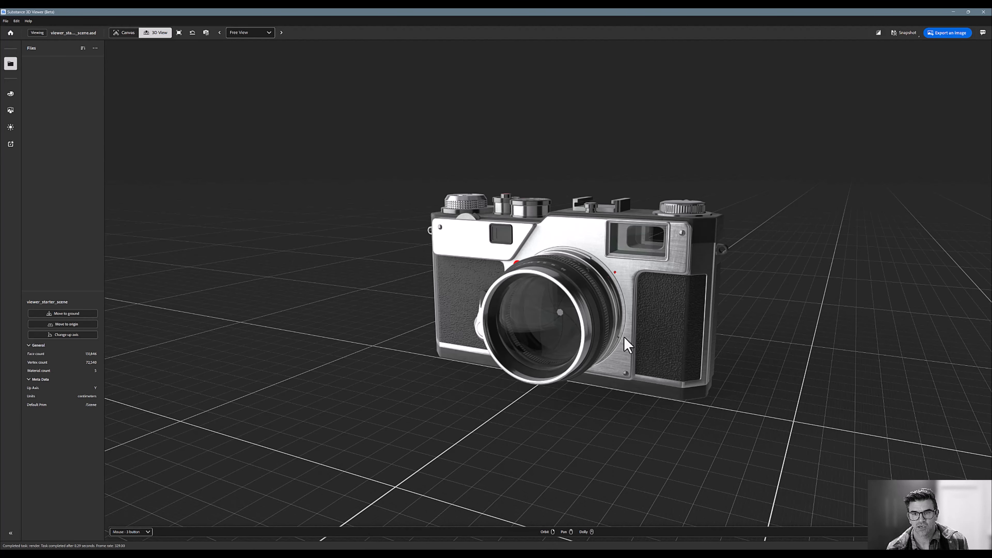
pyautogui.moveTo(624, 336); pyautogui.dragTo(585, 355)
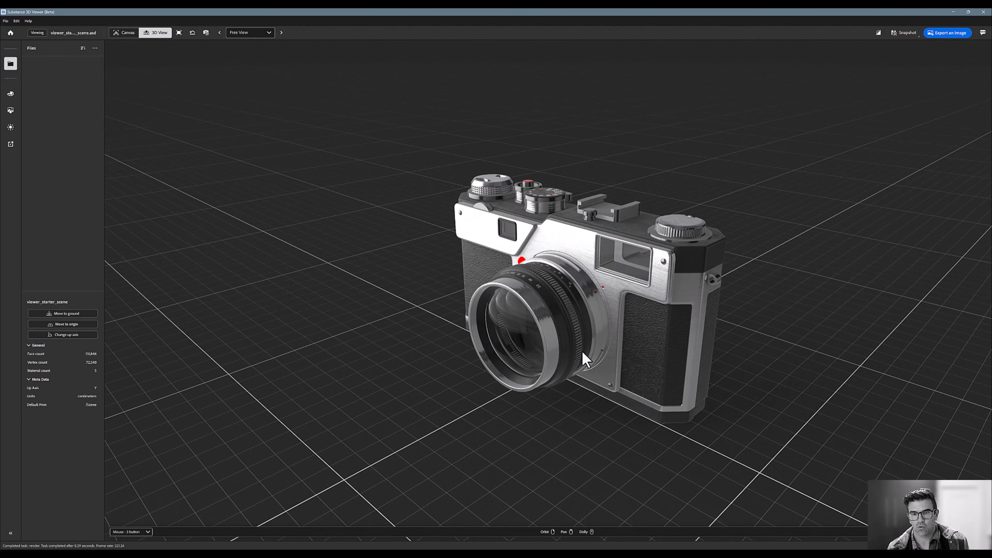
pyautogui.moveTo(589, 365); pyautogui.dragTo(547, 303, button='middle')
pyautogui.scroll(-5, 552, 234)
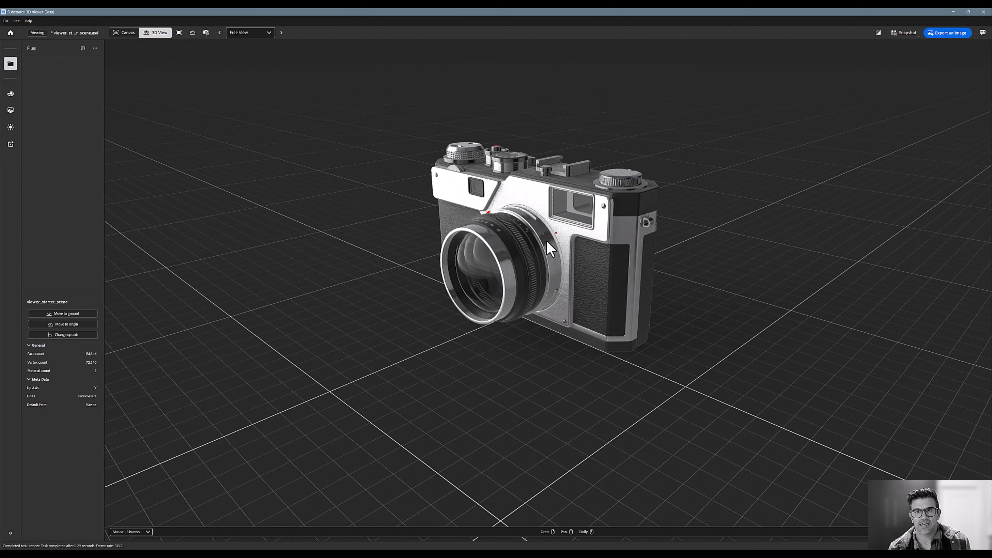
pyautogui.scroll(6, 553, 254)
pyautogui.scroll(6, 553, 254)
pyautogui.scroll(-5, 557, 261)
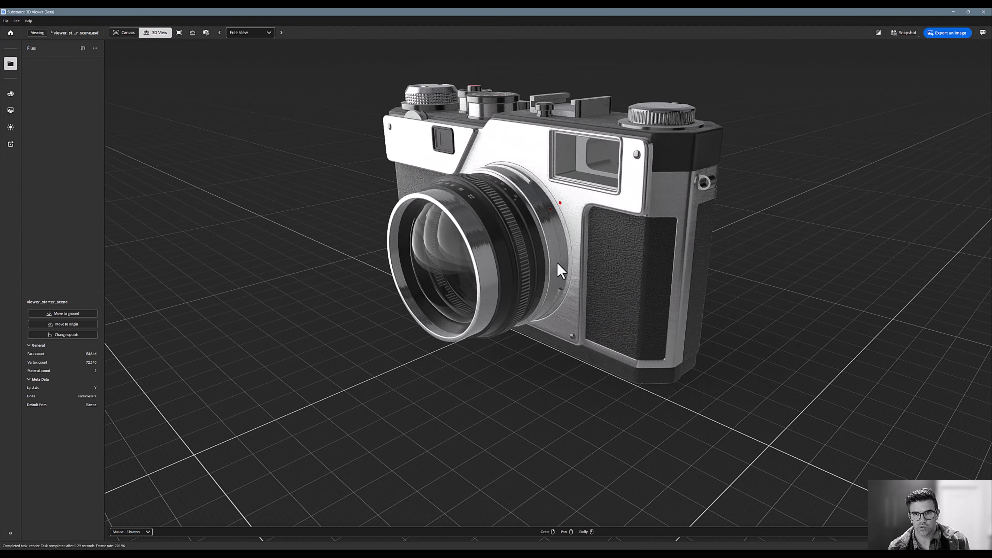
pyautogui.moveTo(563, 225); pyautogui.dragTo(547, 281, button='middle')
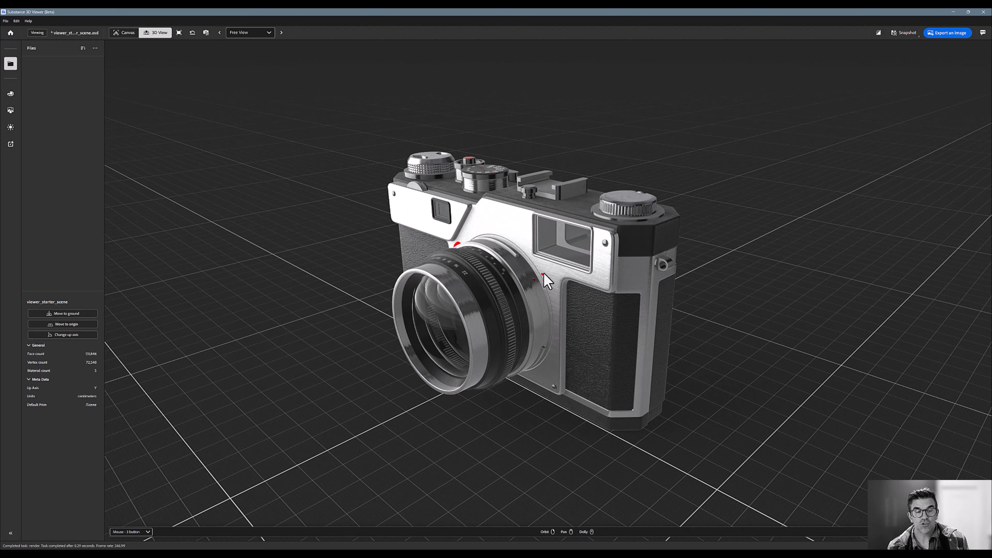
# Step: Try the two-button mouse navigation scheme and set the viewport navigation to Trackpad
pyautogui.click(143, 526)
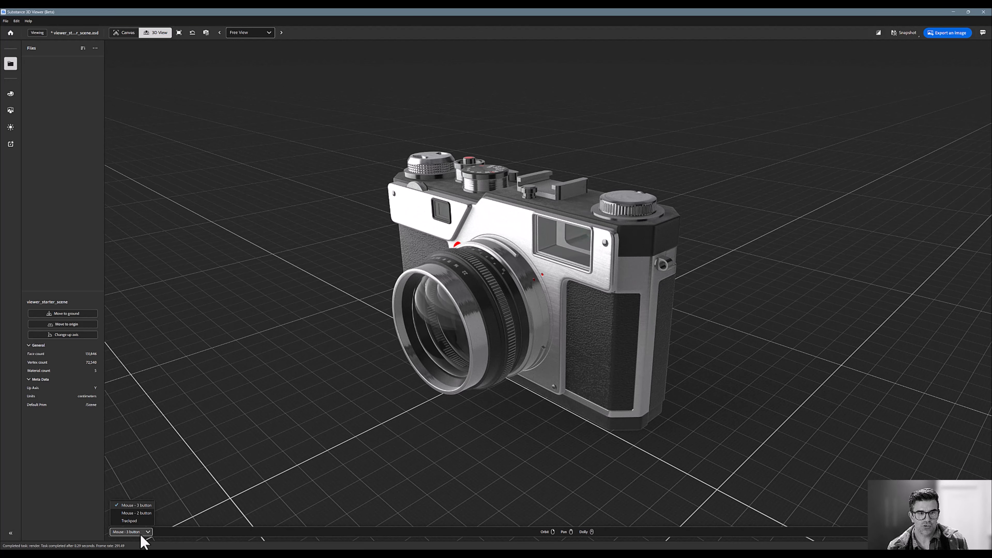
pyautogui.click(147, 515)
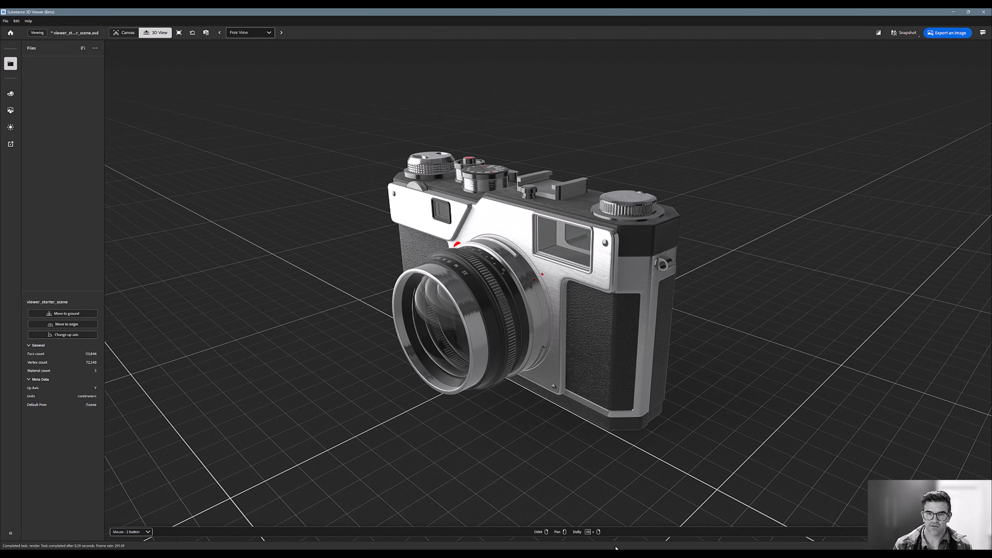
pyautogui.click(142, 531)
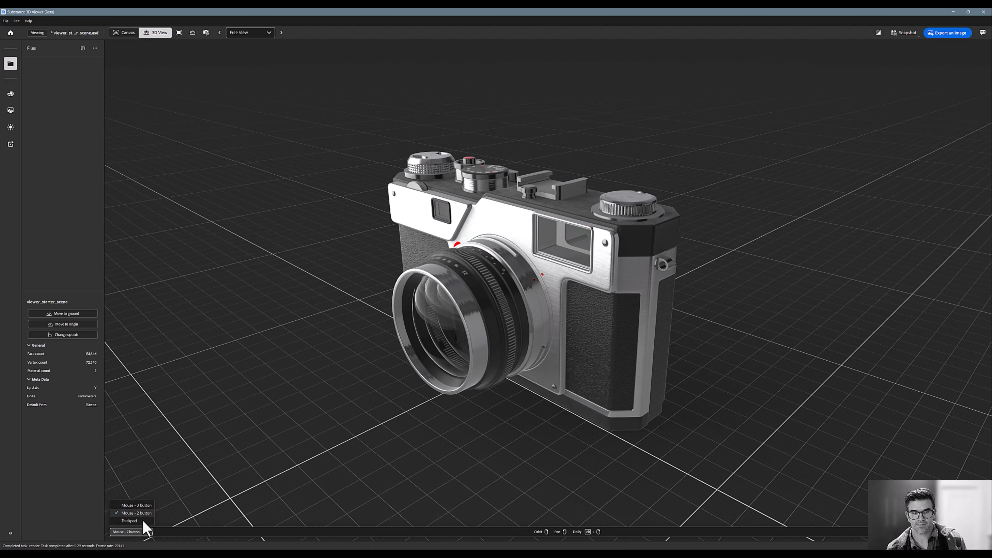
pyautogui.click(132, 521)
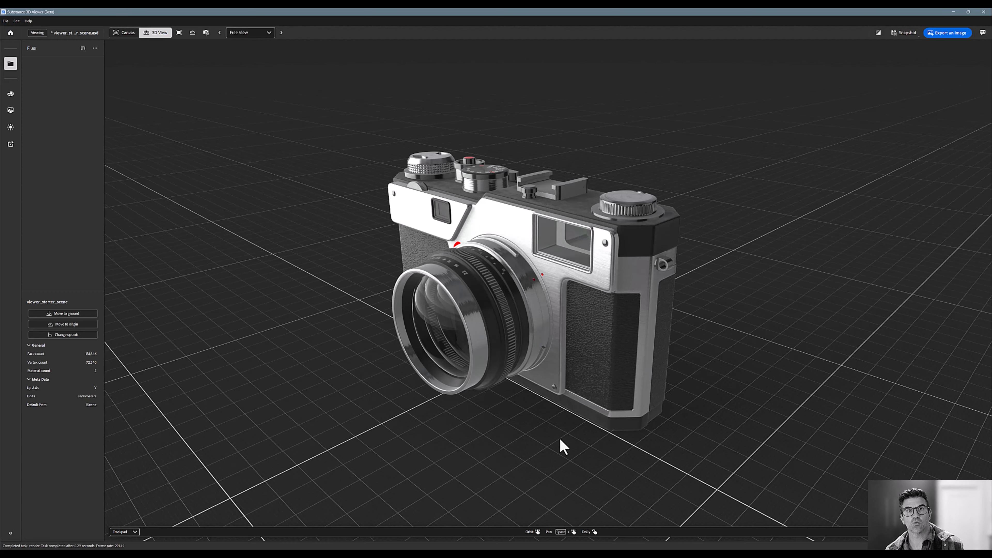
# Step: View the camera model in the Canvas composition and return to the 3D View
pyautogui.moveTo(491, 383); pyautogui.dragTo(504, 382, button='right')
pyautogui.moveTo(507, 389)
pyautogui.mouseDown()
pyautogui.moveTo(605, 372)
pyautogui.moveTo(495, 387)
pyautogui.mouseUp()
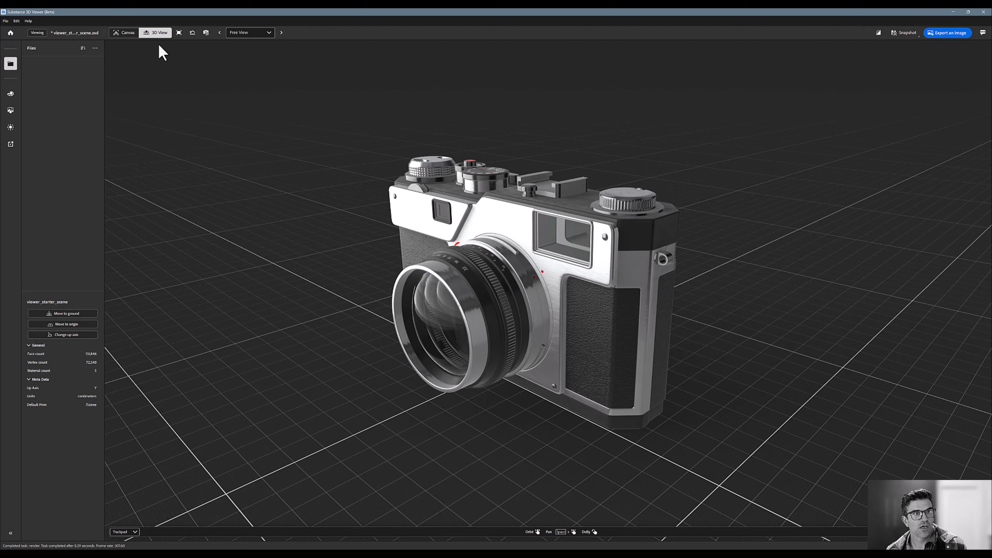
pyautogui.moveTo(406, 222); pyautogui.dragTo(450, 223)
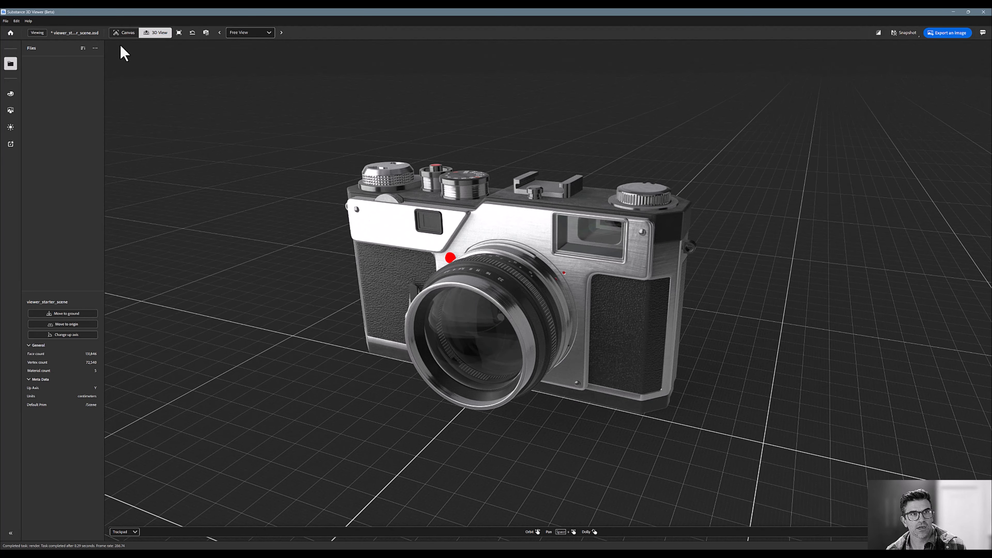
pyautogui.click(125, 34)
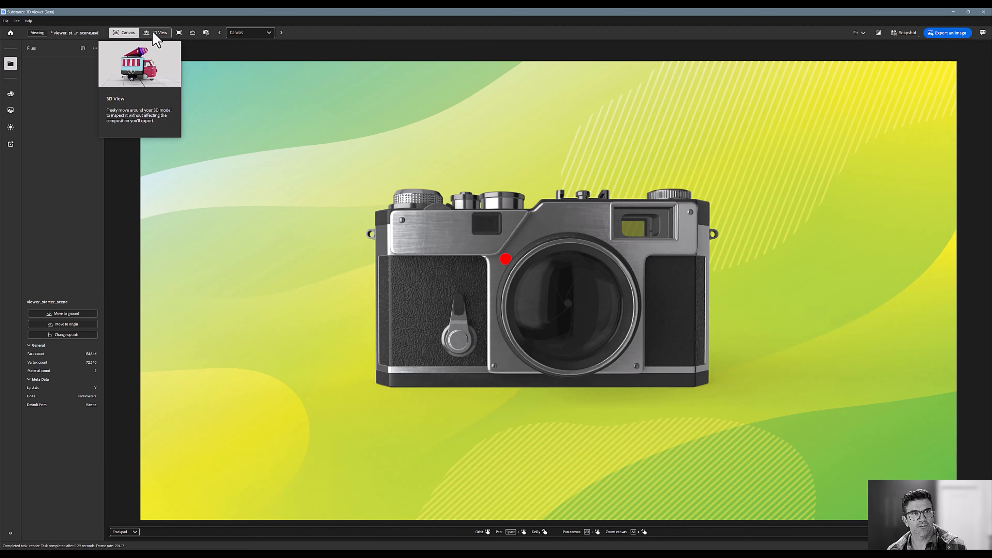
pyautogui.click(162, 35)
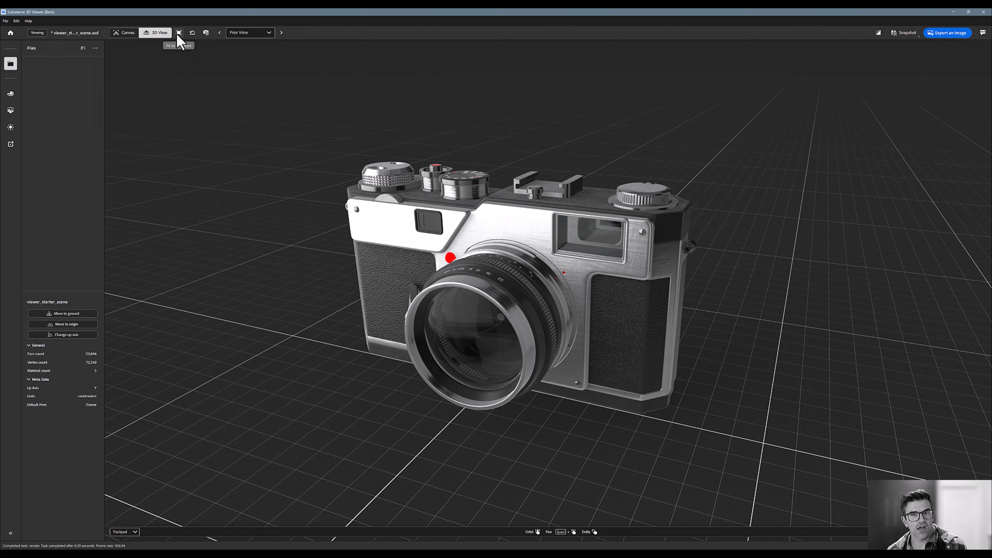
# Step: Select the side ring of the numbered dial on the camera's top and fit the view to it
pyautogui.click(463, 197)
pyautogui.moveTo(451, 236); pyautogui.dragTo(399, 235)
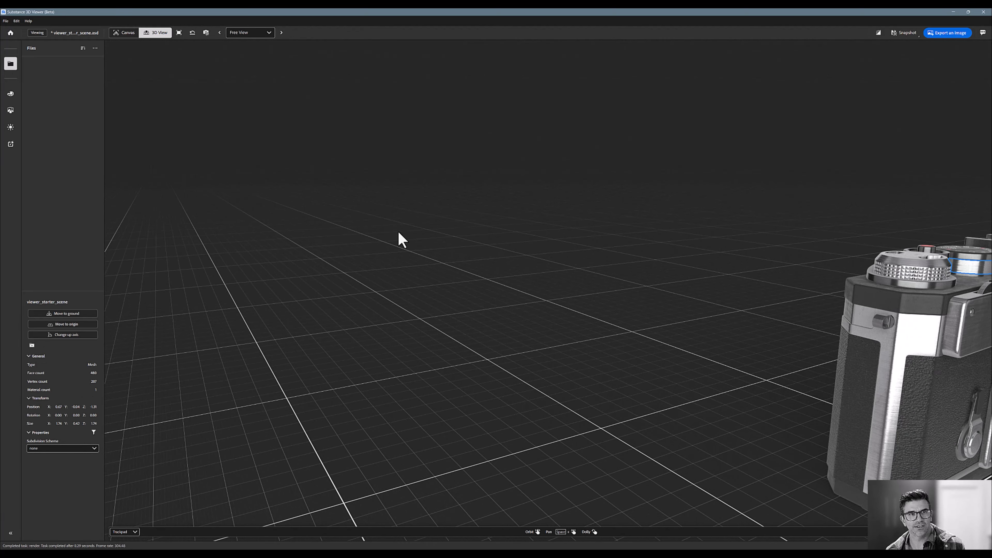
pyautogui.click(178, 34)
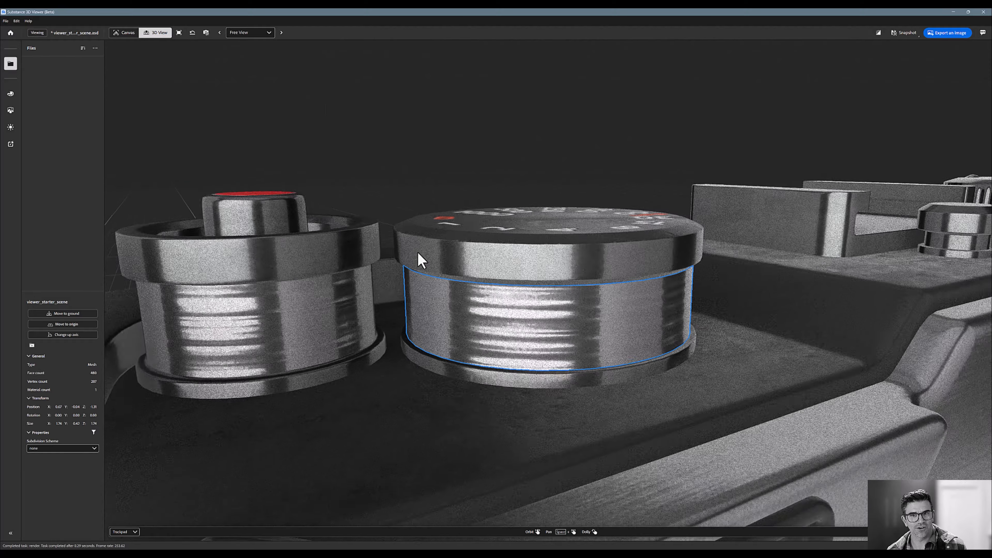
# Step: Fit the view to the camera's silver front plate and clear the selection
pyautogui.scroll(-5, 419, 245)
pyautogui.click(767, 440)
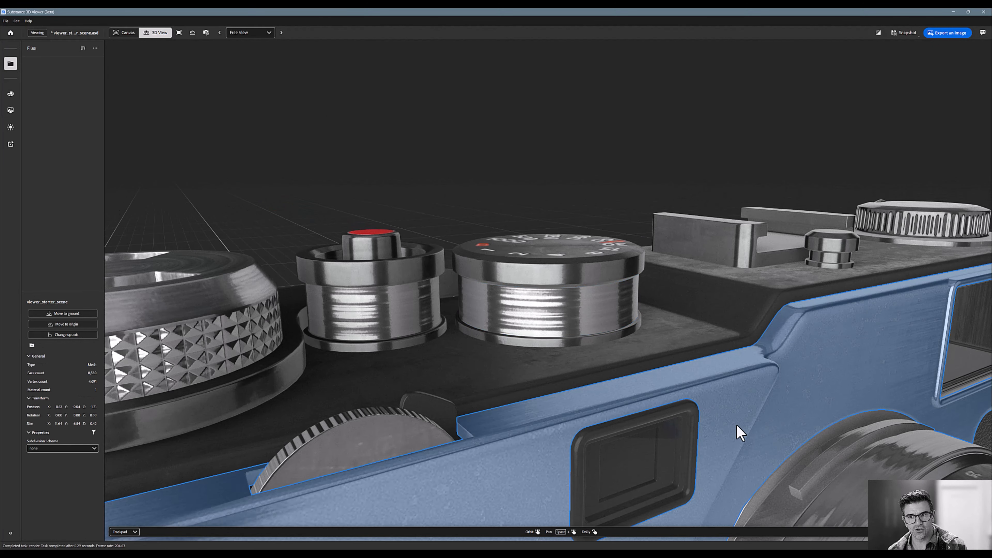
pyautogui.click(179, 33)
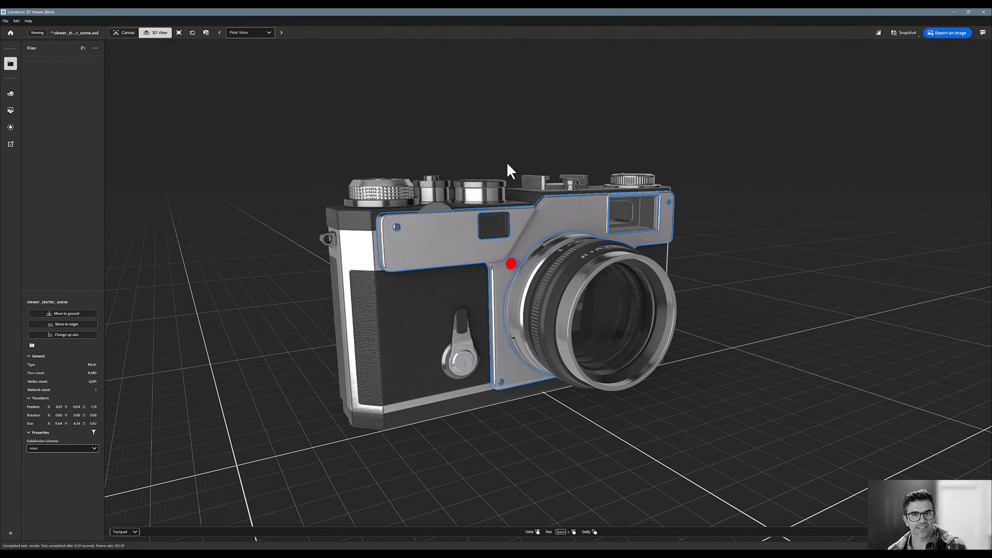
pyautogui.moveTo(510, 170); pyautogui.dragTo(338, 204)
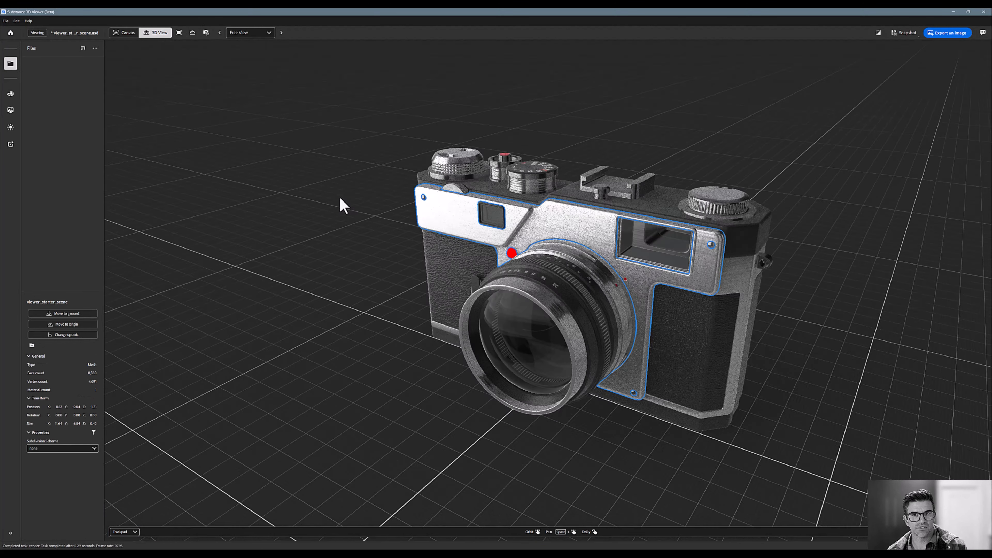
pyautogui.click(404, 218)
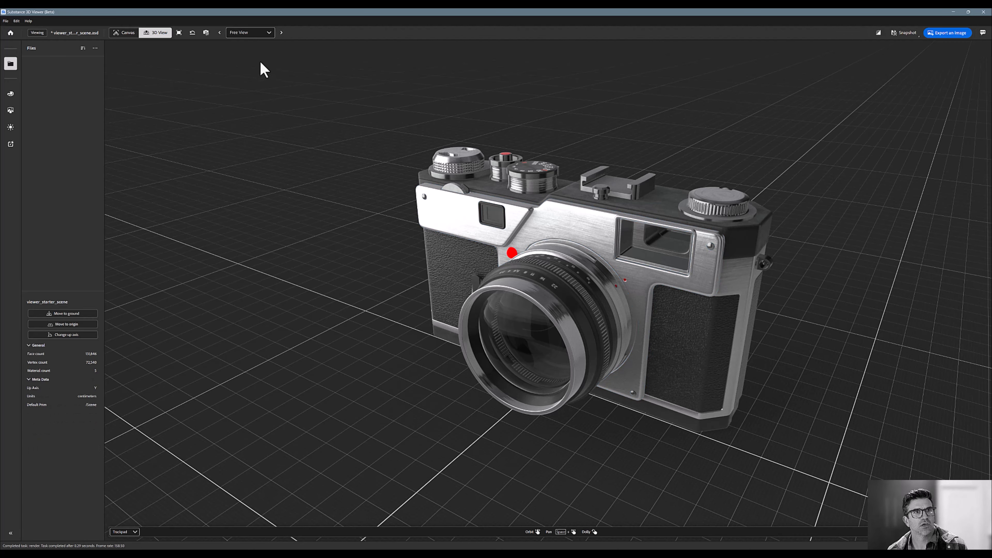
# Step: Narrow the 3D view's field of view, try the Orthographic projection and restore Perspective
pyautogui.click(206, 33)
pyautogui.moveTo(233, 77)
pyautogui.mouseDown()
pyautogui.moveTo(218, 76)
pyautogui.moveTo(280, 88)
pyautogui.moveTo(212, 85)
pyautogui.moveTo(222, 89)
pyautogui.mouseUp()
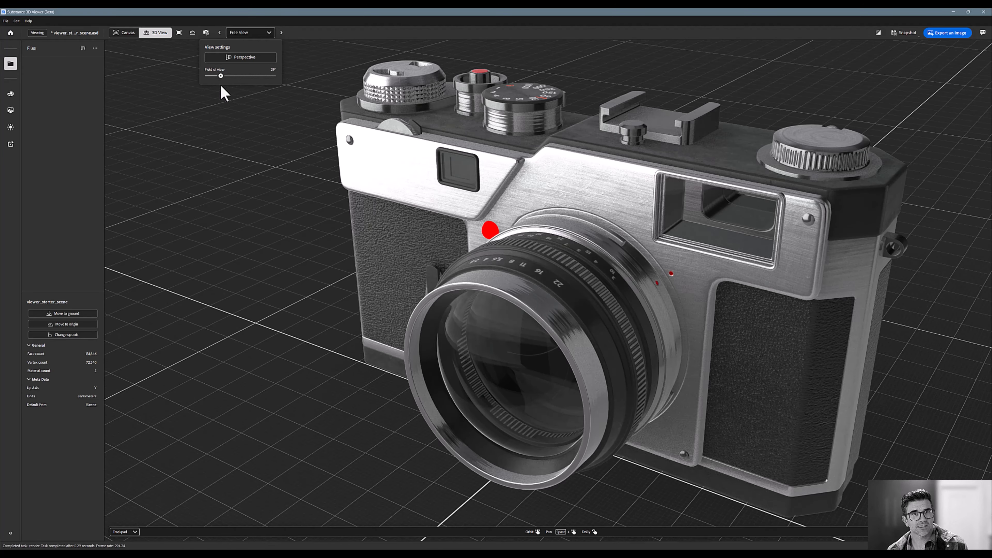
pyautogui.click(241, 59)
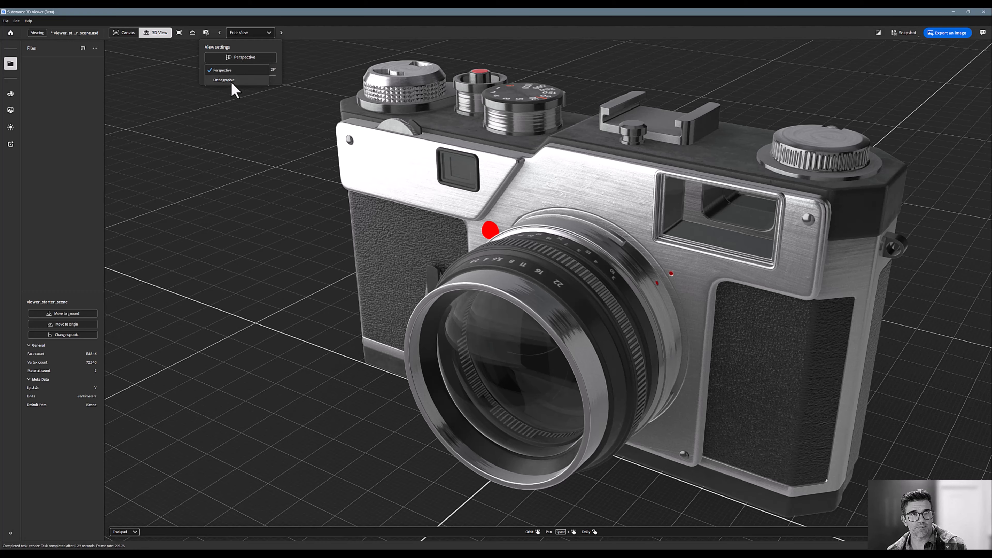
pyautogui.click(231, 80)
pyautogui.click(226, 71)
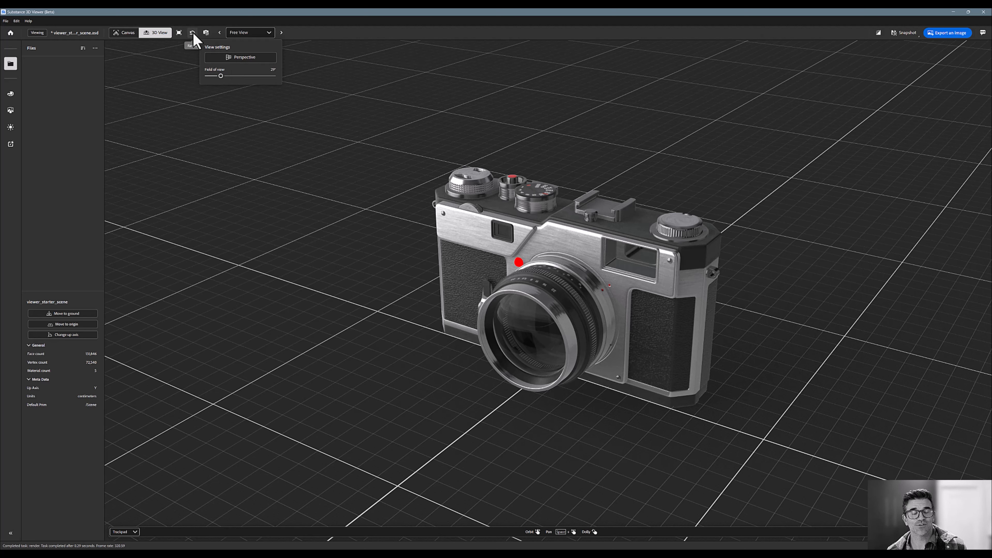
pyautogui.click(344, 32)
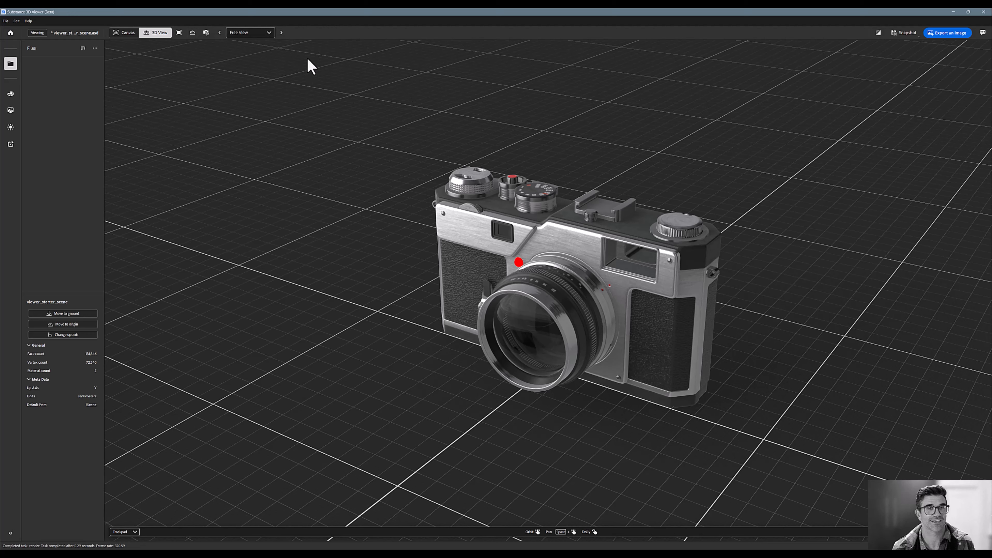
# Step: Examine the camera from the Canvas, Front, Back and Bottom preset views and return to Free View
pyautogui.click(254, 34)
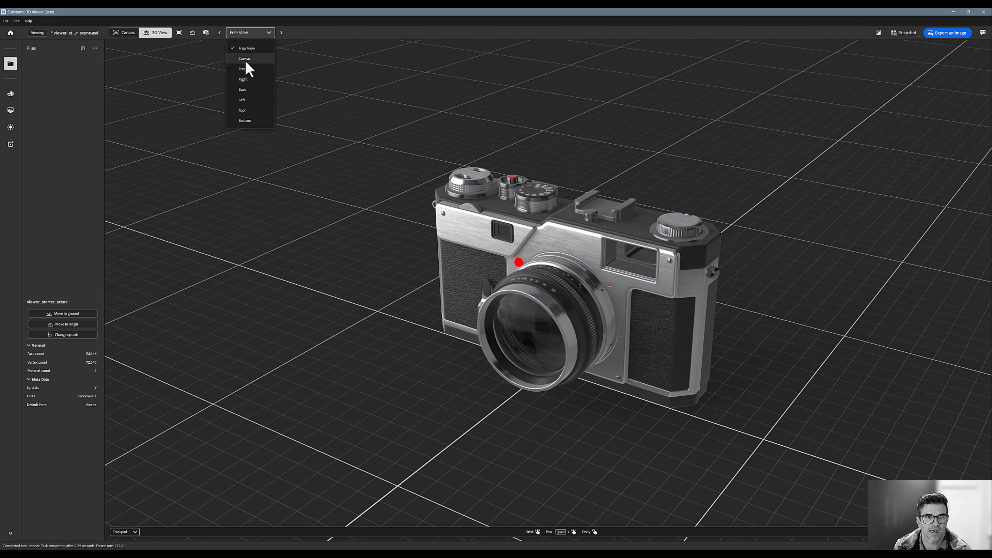
pyautogui.click(245, 59)
pyautogui.click(250, 33)
pyautogui.click(246, 70)
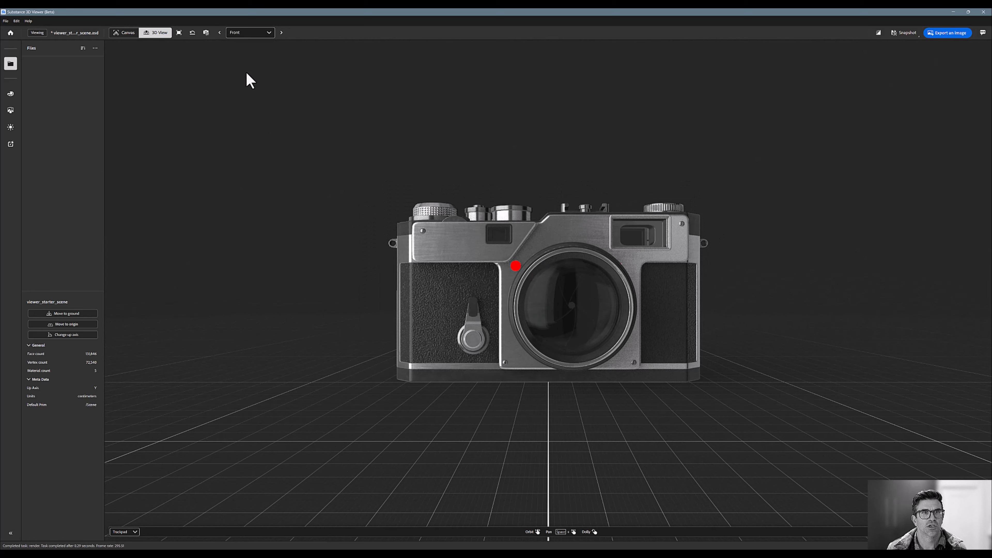
pyautogui.click(257, 34)
pyautogui.click(258, 89)
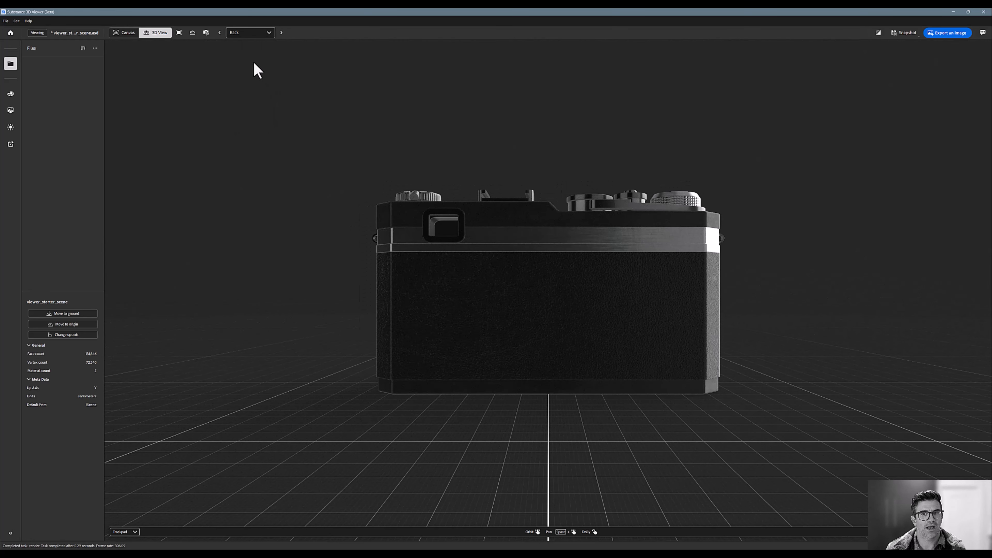
pyautogui.click(246, 33)
pyautogui.click(246, 121)
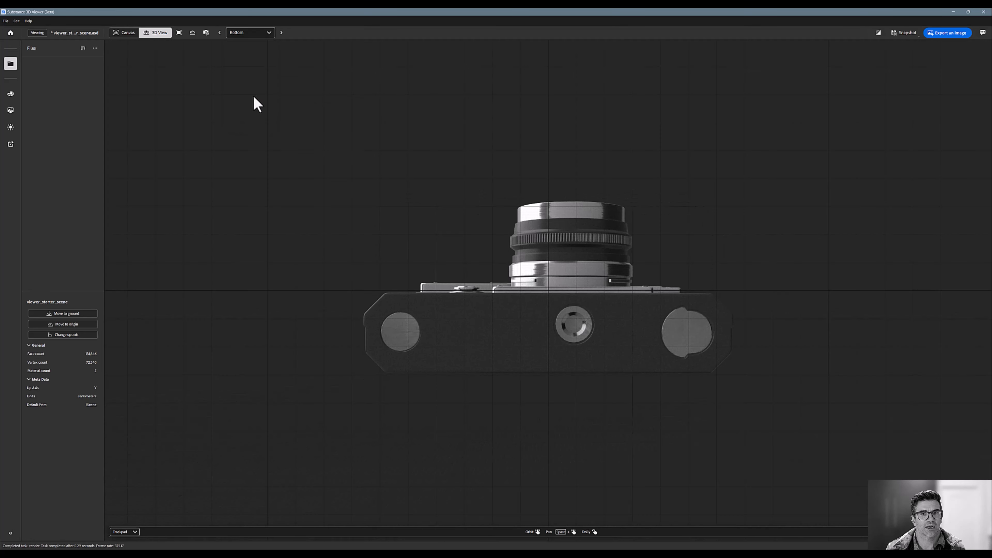
pyautogui.click(257, 35)
pyautogui.click(256, 46)
# Step: Turn on ray-traced rendering for the camera scene with the model seen from the front at a low angle
pyautogui.moveTo(615, 231)
pyautogui.mouseDown(button='right')
pyautogui.moveTo(528, 243)
pyautogui.moveTo(617, 239)
pyautogui.mouseUp(button='right')
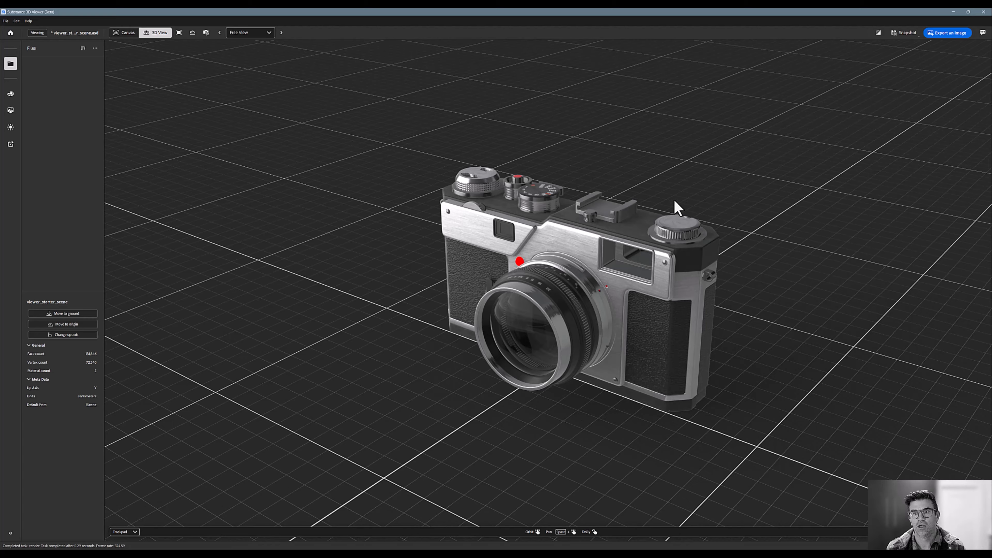
pyautogui.moveTo(675, 200); pyautogui.dragTo(568, 193, button='right')
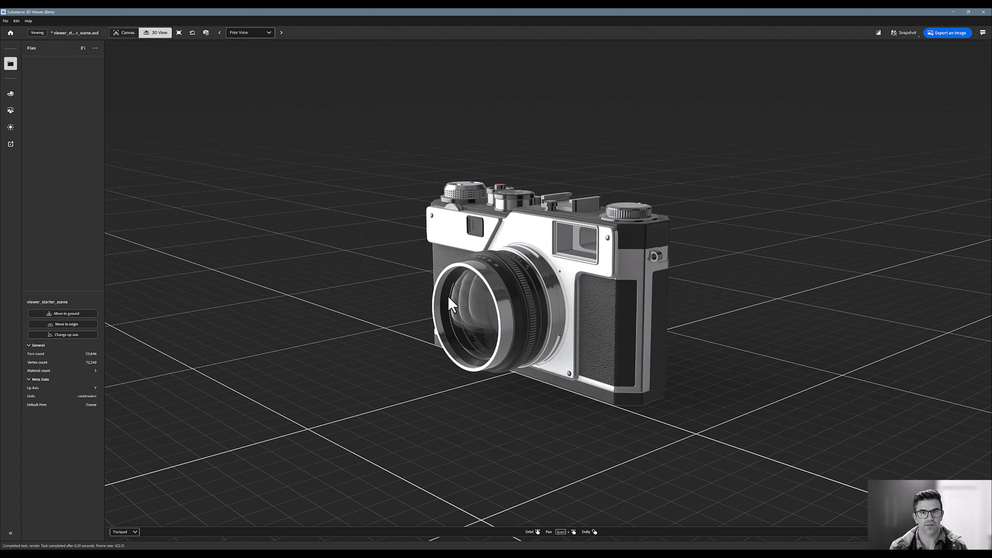
pyautogui.moveTo(450, 293); pyautogui.dragTo(489, 288, button='right')
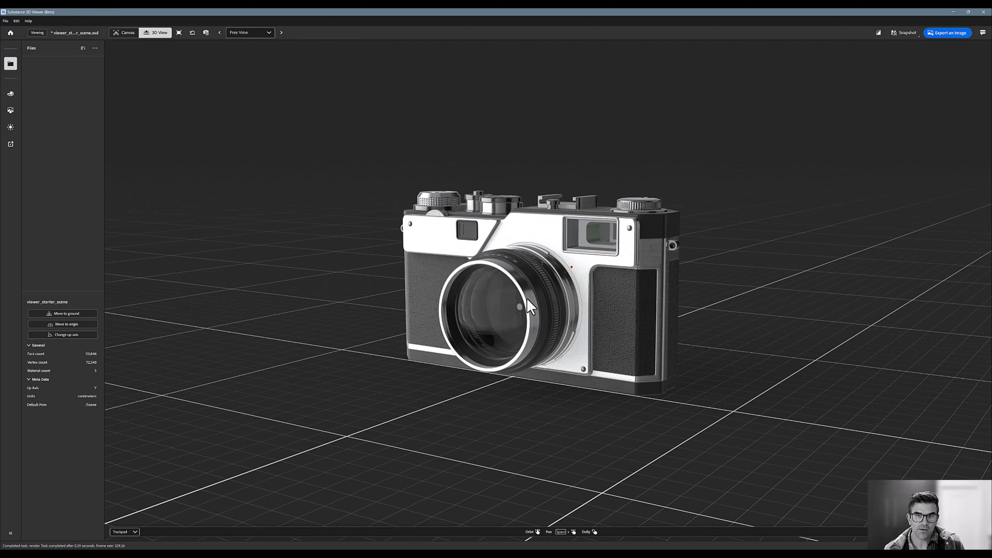
pyautogui.moveTo(565, 283); pyautogui.dragTo(501, 299, button='right')
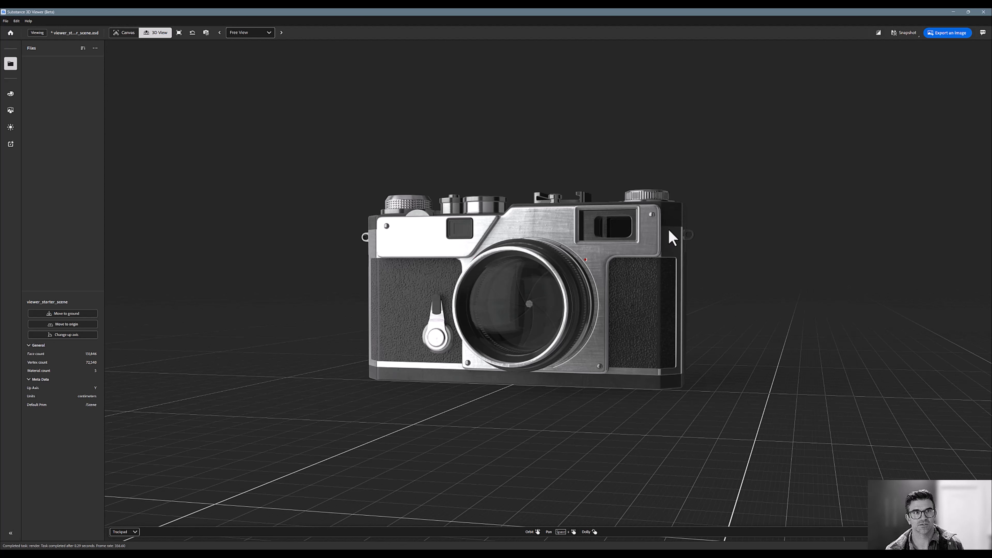
pyautogui.click(879, 33)
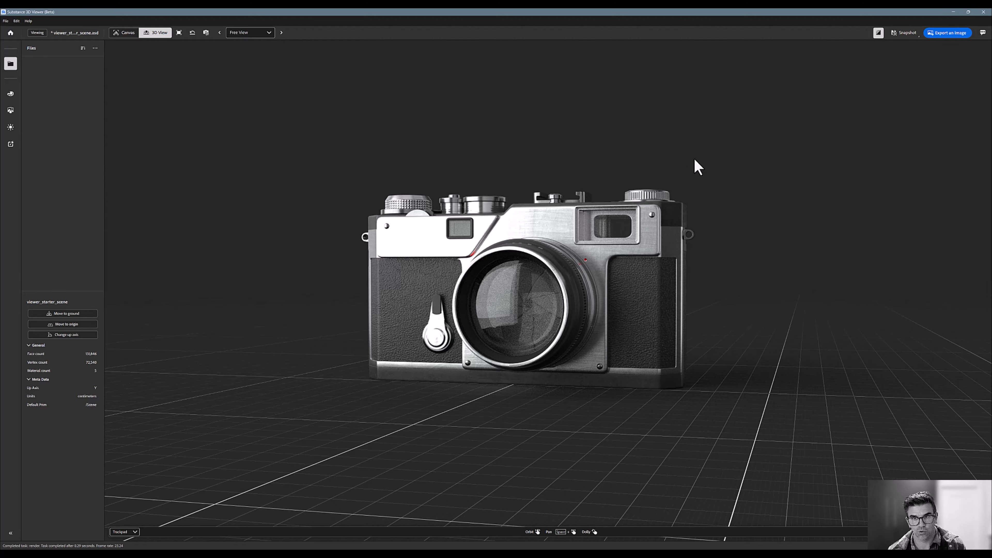
# Step: Turn off ray tracing with the camera seen from a higher angle and check the snapshot options
pyautogui.moveTo(697, 167); pyautogui.dragTo(666, 207)
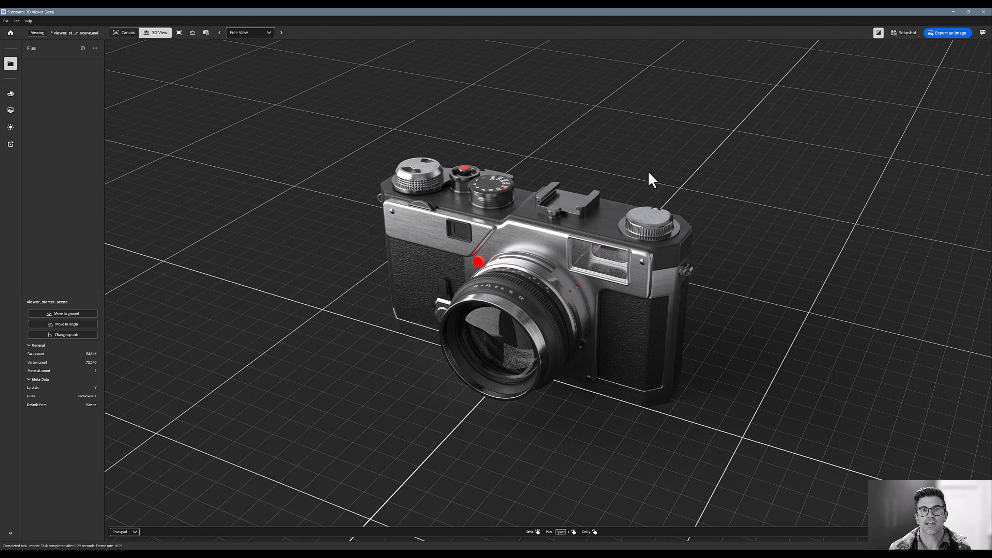
pyautogui.click(880, 33)
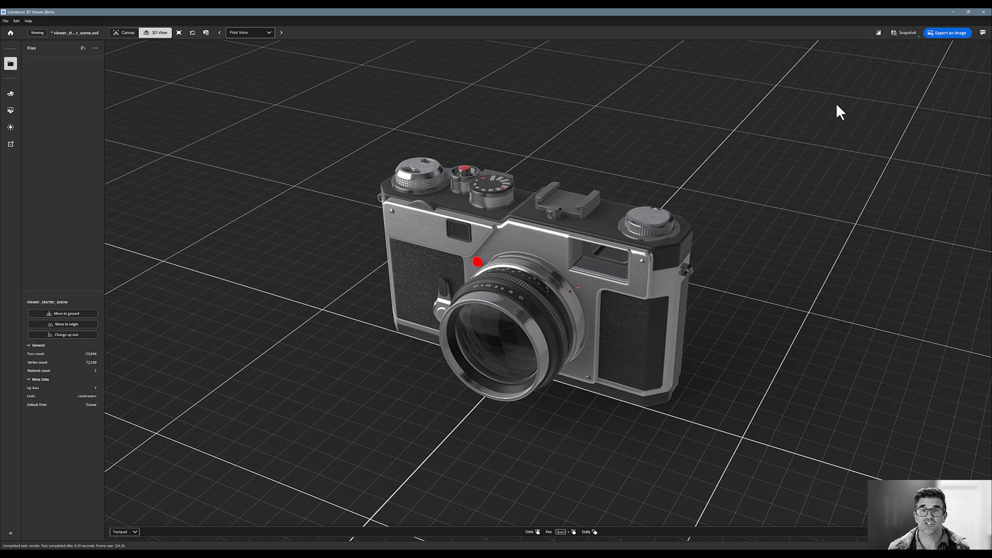
pyautogui.click(909, 37)
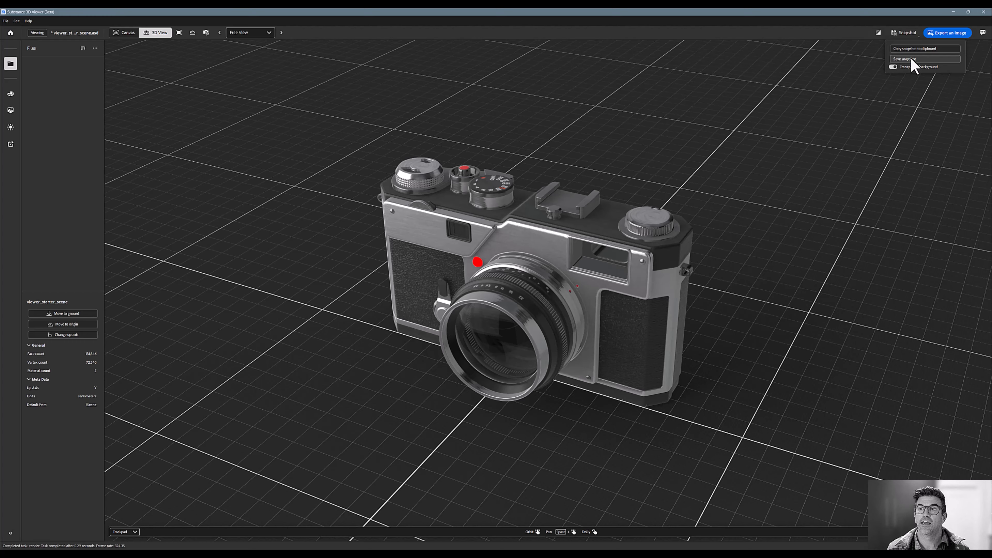
pyautogui.click(803, 175)
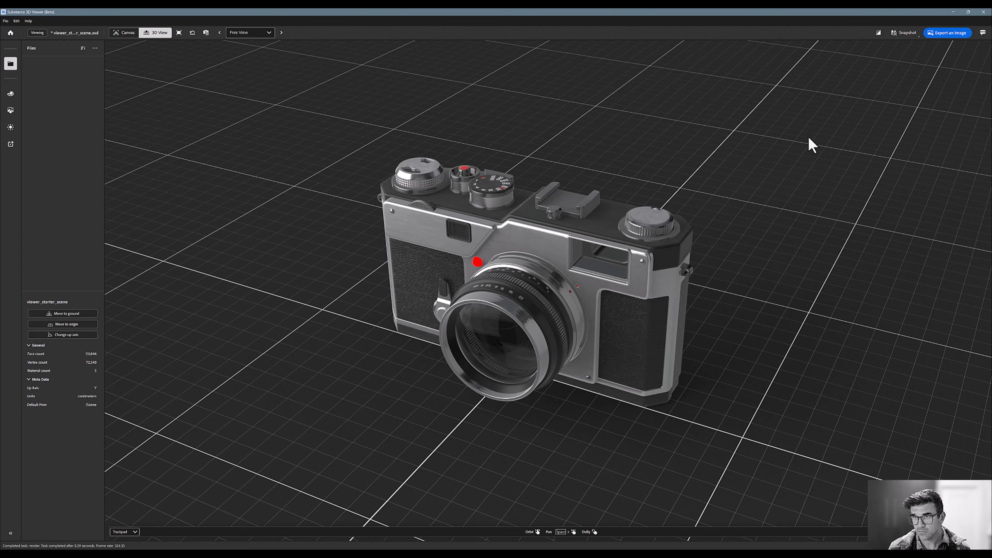
# Step: Turn ray tracing back on with the camera seen from a lower front angle
pyautogui.moveTo(801, 123); pyautogui.dragTo(748, 157, button='middle')
pyautogui.moveTo(608, 218); pyautogui.dragTo(616, 194, button='right')
pyautogui.click(879, 32)
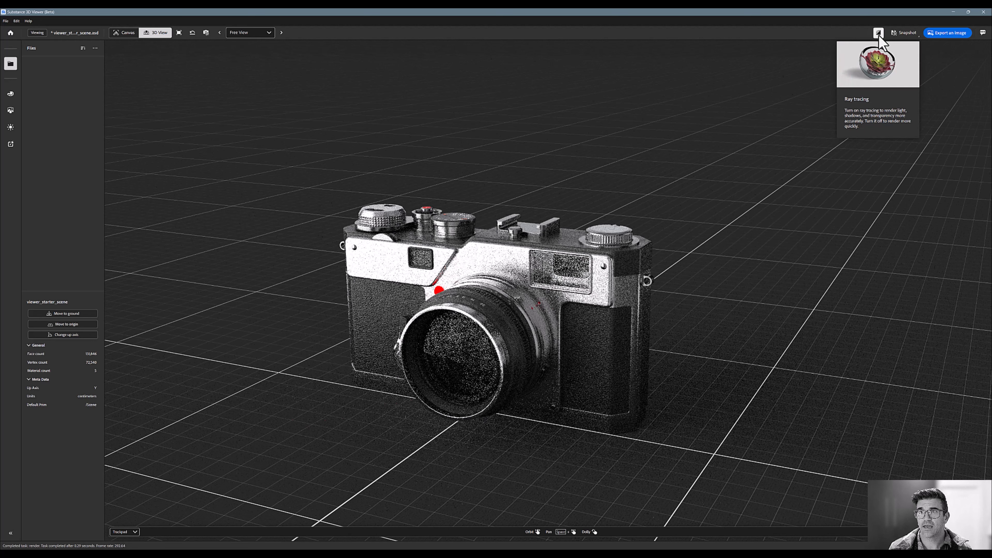
# Step: Review the image export settings, including the available file formats, and look at the feedback survey
pyautogui.click(951, 34)
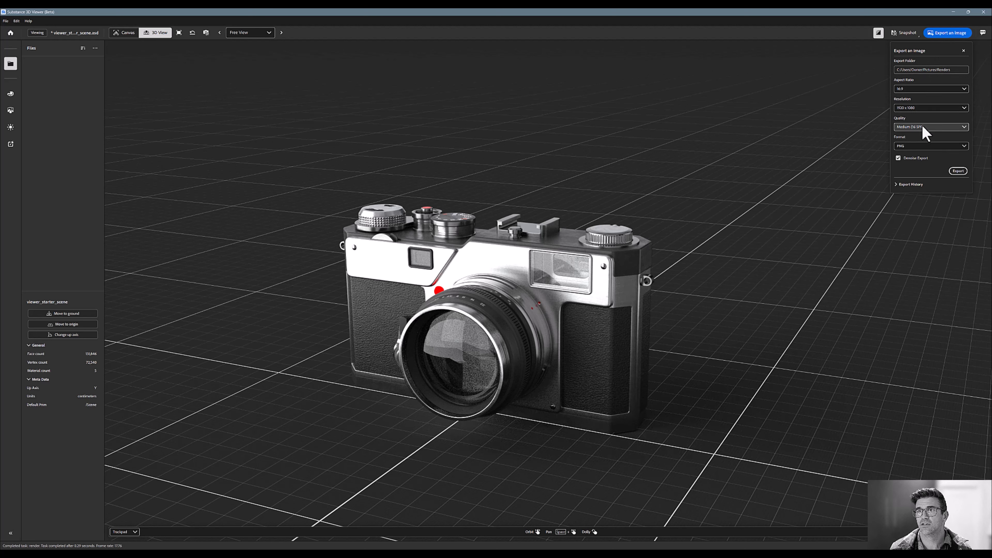
pyautogui.click(922, 147)
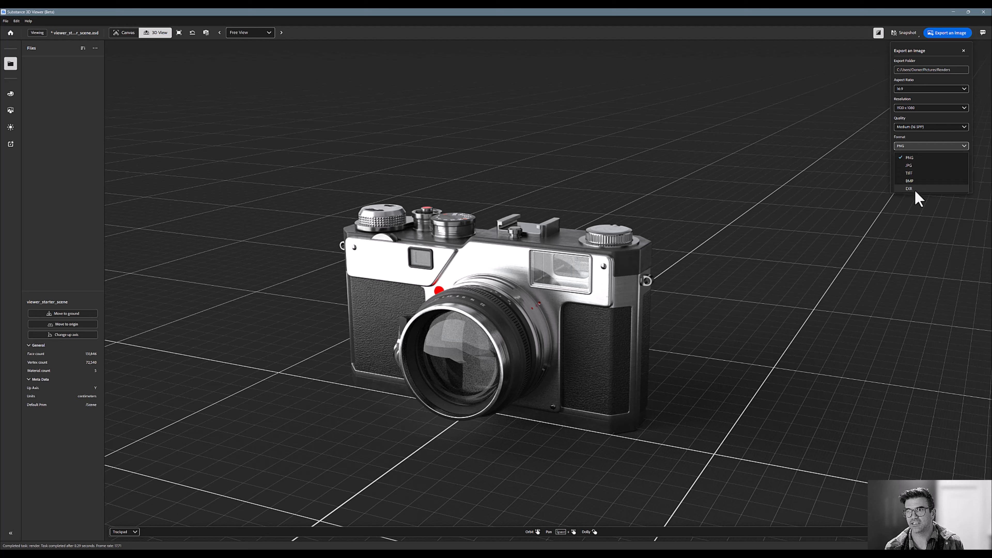
pyautogui.click(920, 229)
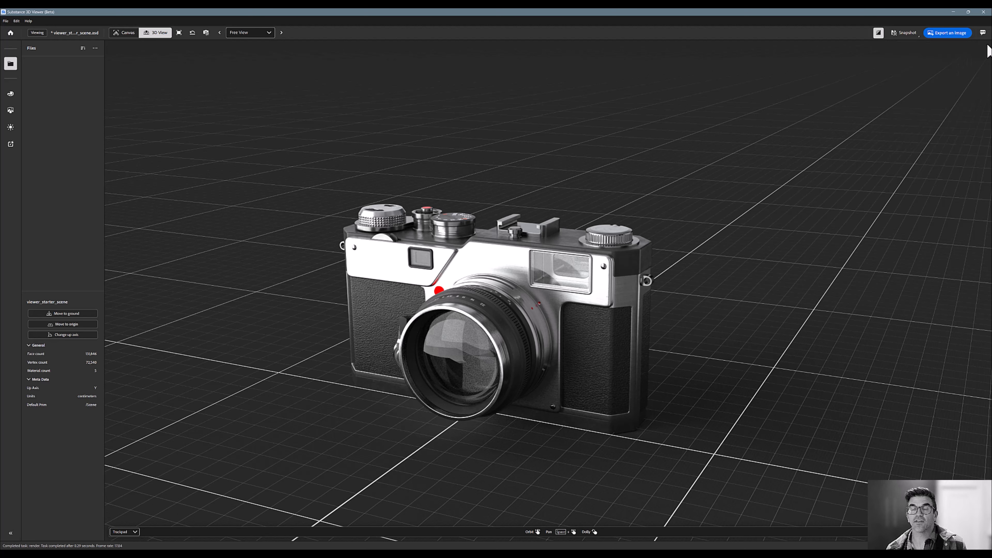
pyautogui.click(983, 33)
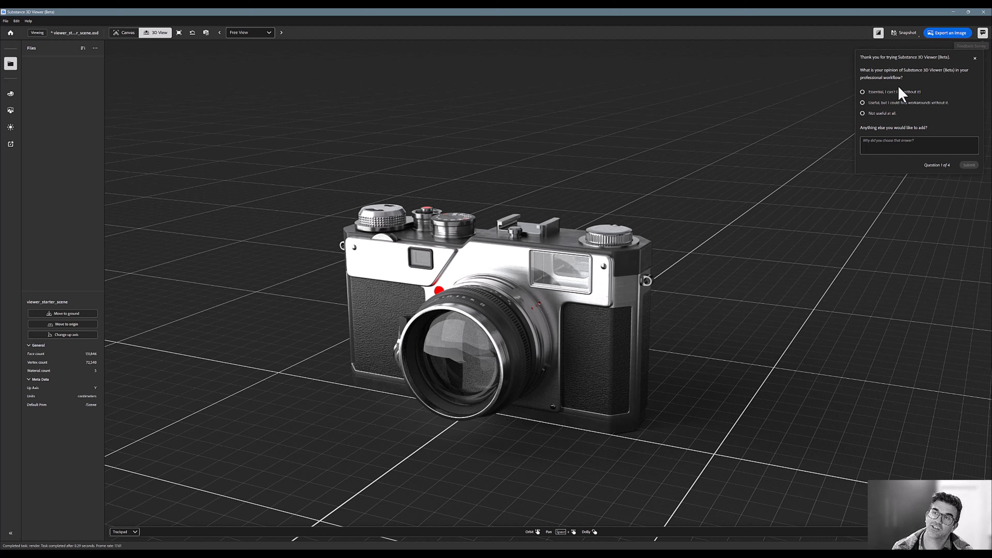
pyautogui.click(975, 58)
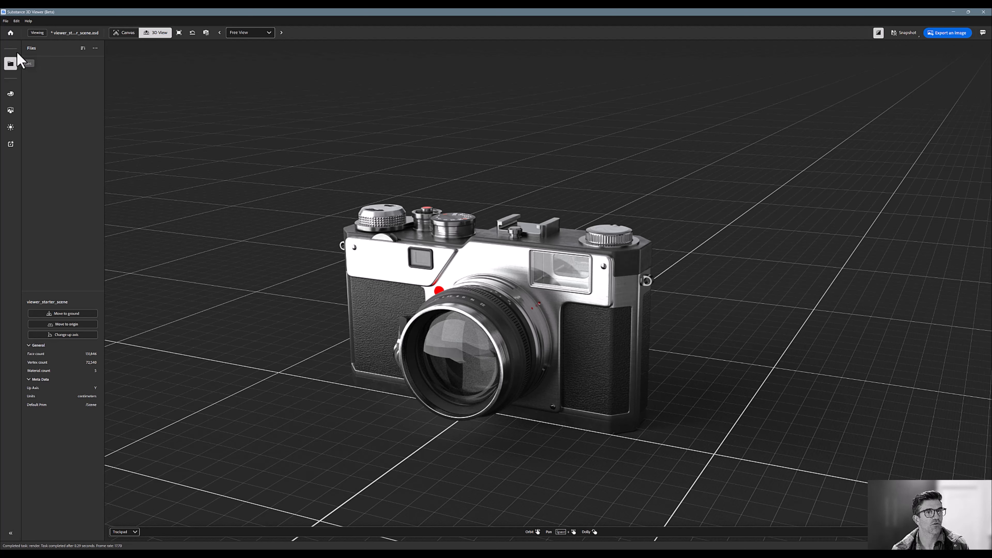
# Step: Try moving the camera model to the origin and place it back on the ground
pyautogui.moveTo(8, 61)
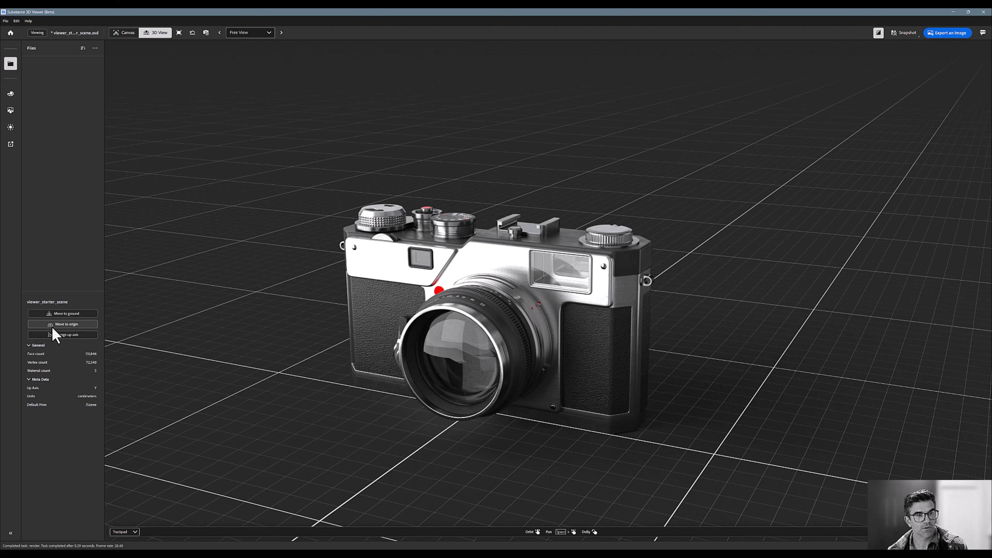
pyautogui.click(56, 335)
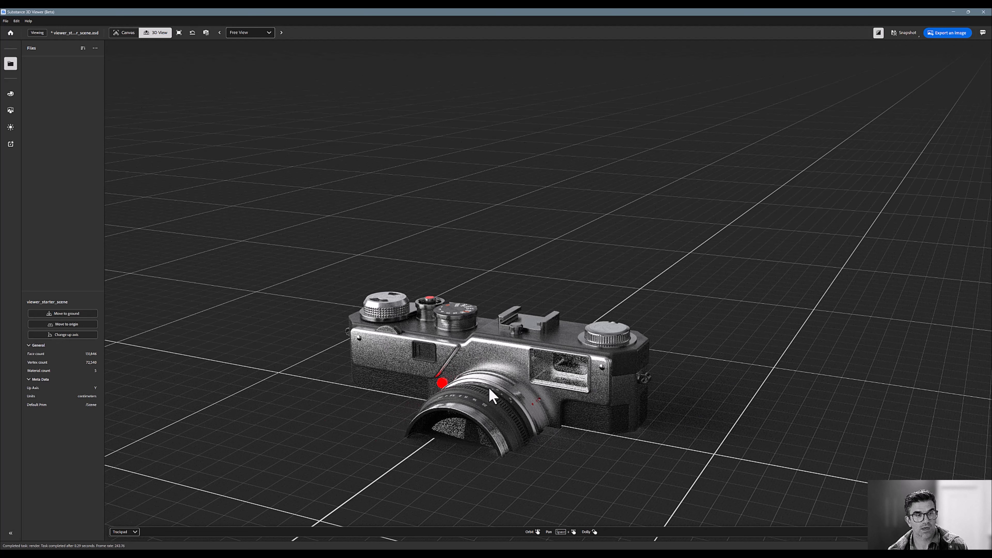
pyautogui.click(83, 315)
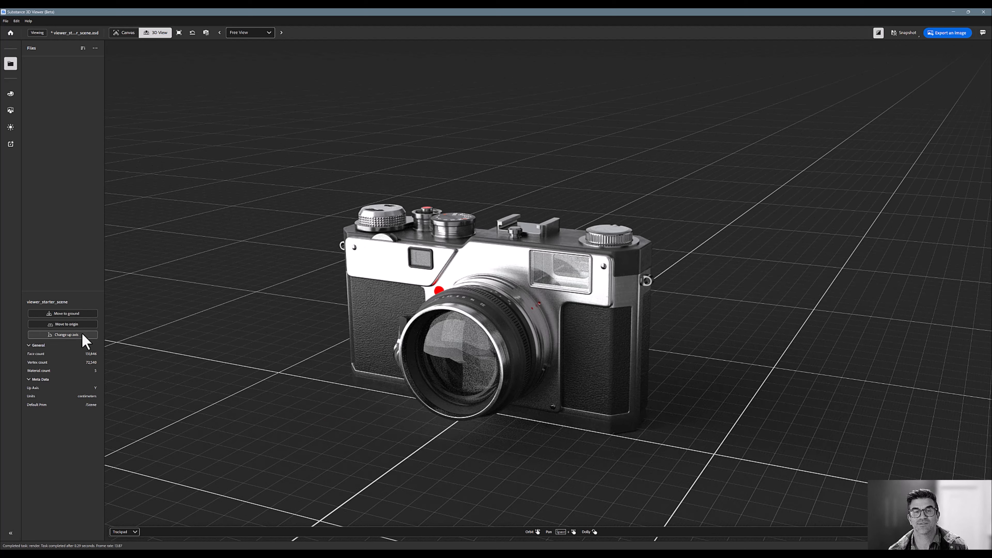
# Step: Try Z-up as the model's up axis and restore Y-up
pyautogui.click(82, 334)
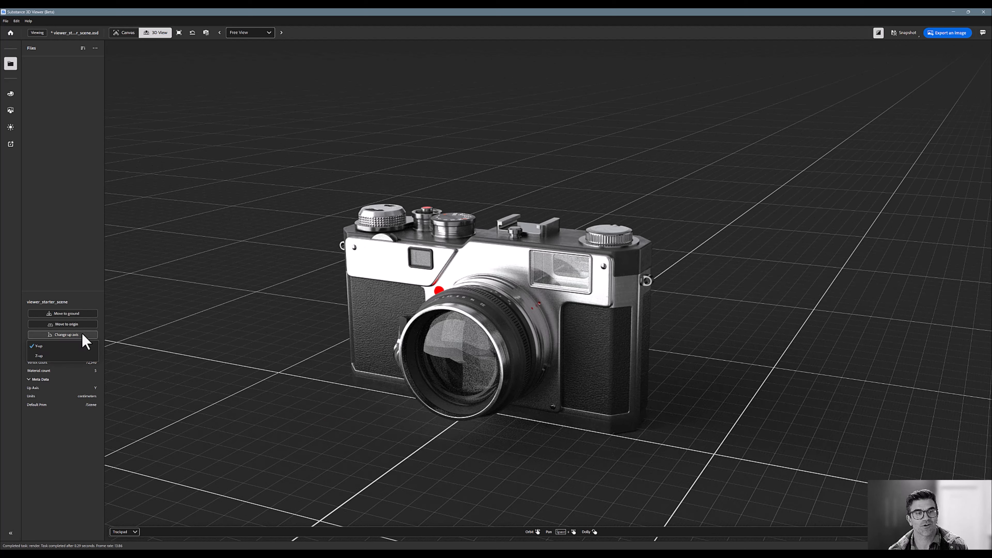
pyautogui.click(68, 356)
pyautogui.click(65, 336)
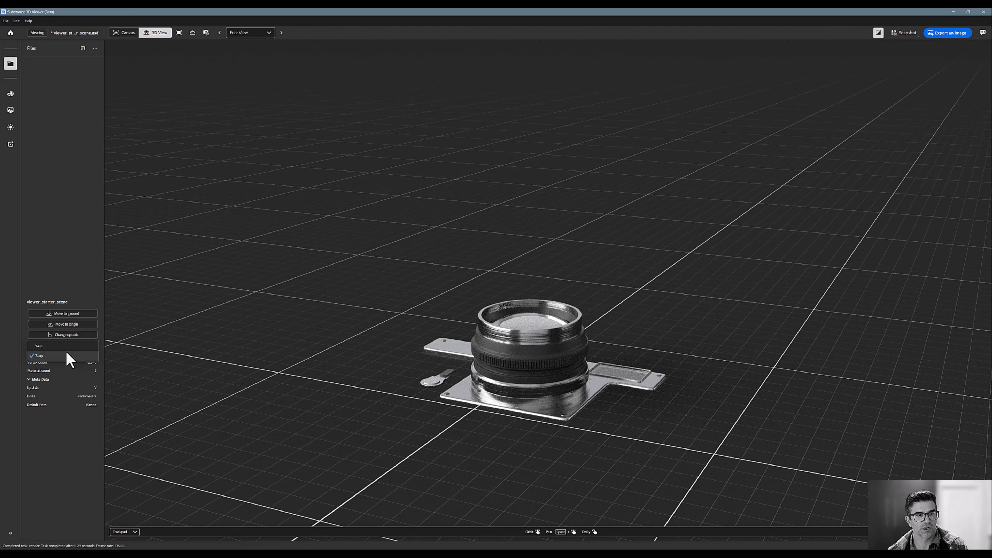
pyautogui.click(66, 350)
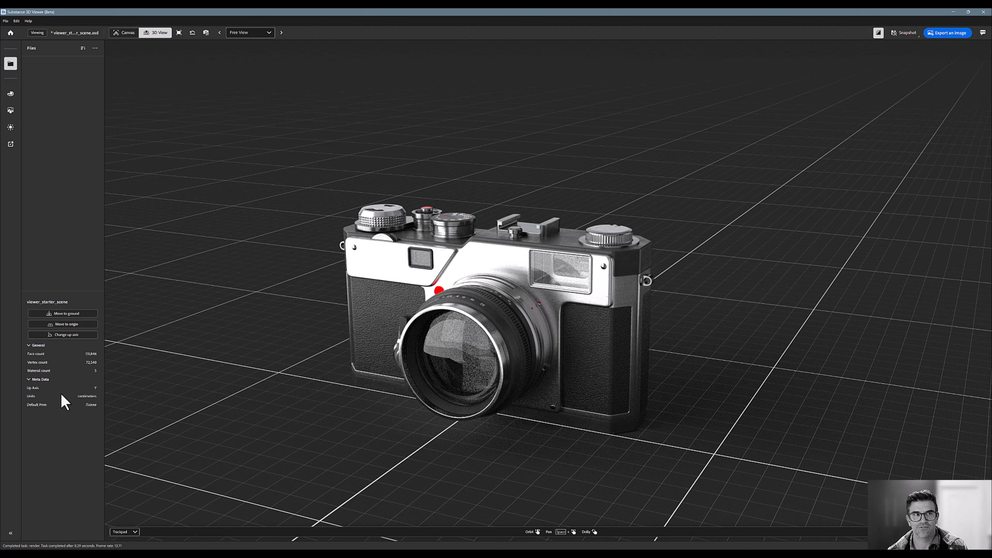
# Step: Inspect the material properties of the red dot above the lens and of the camera's textured body panels
pyautogui.click(11, 95)
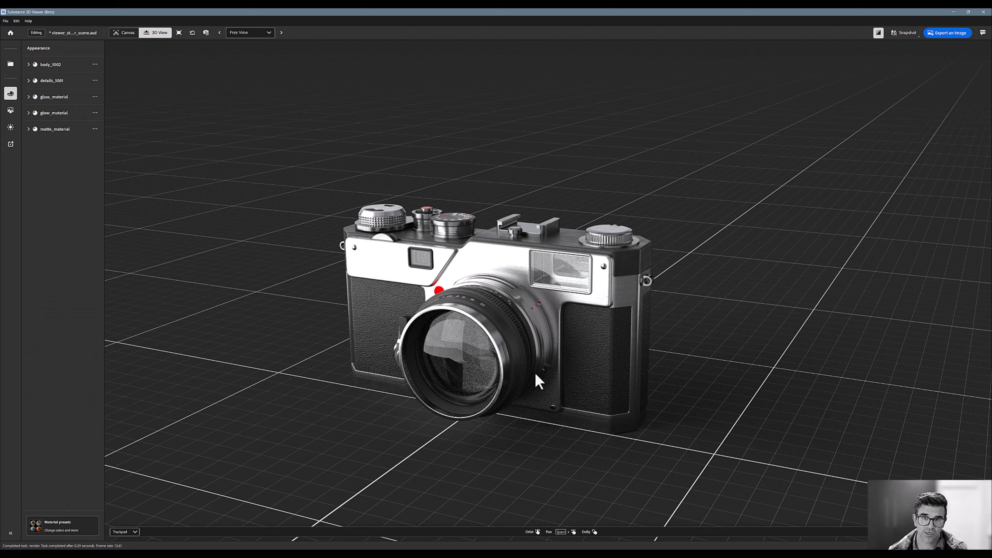
pyautogui.click(438, 291)
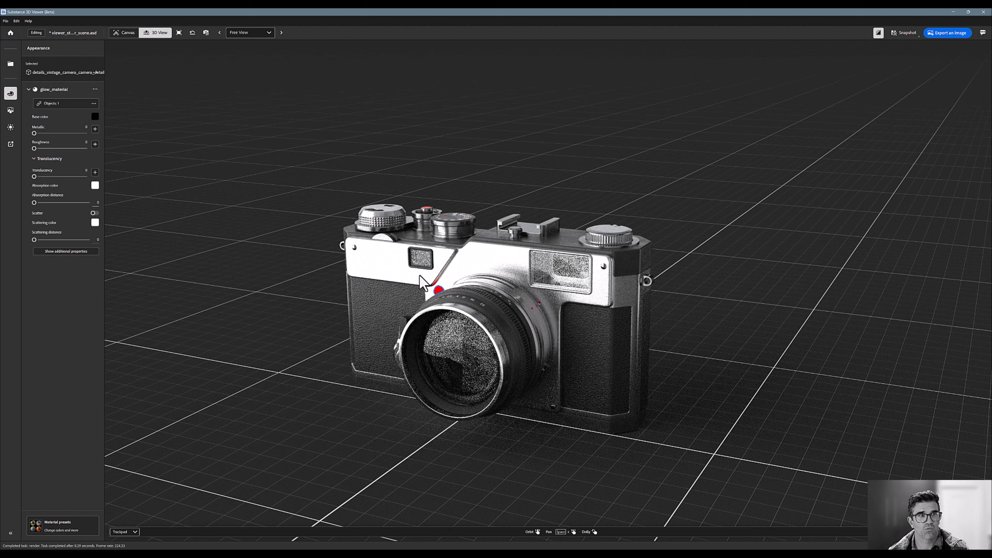
pyautogui.click(563, 344)
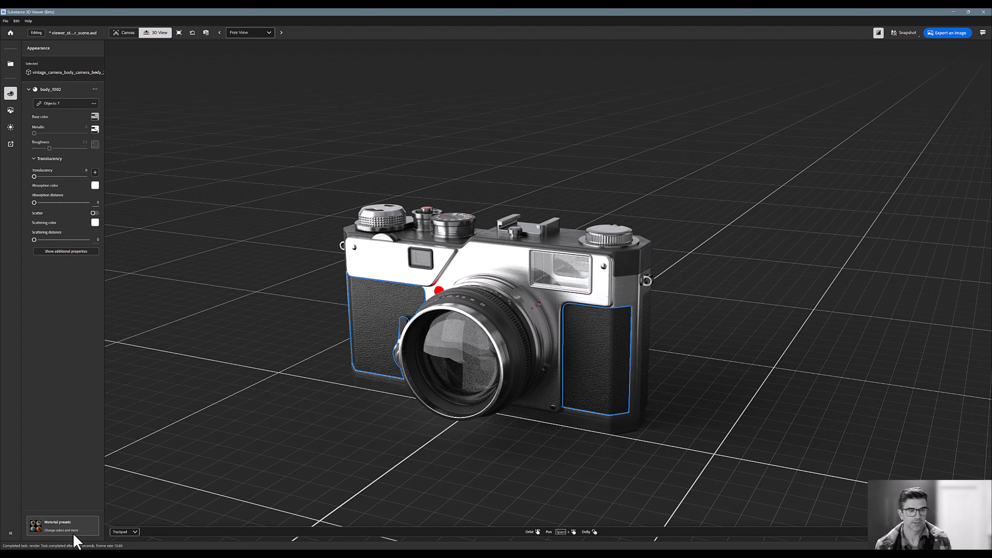
# Step: Try the Velvet and Wool material presets on the camera's body panels and apply Denim instead
pyautogui.click(63, 526)
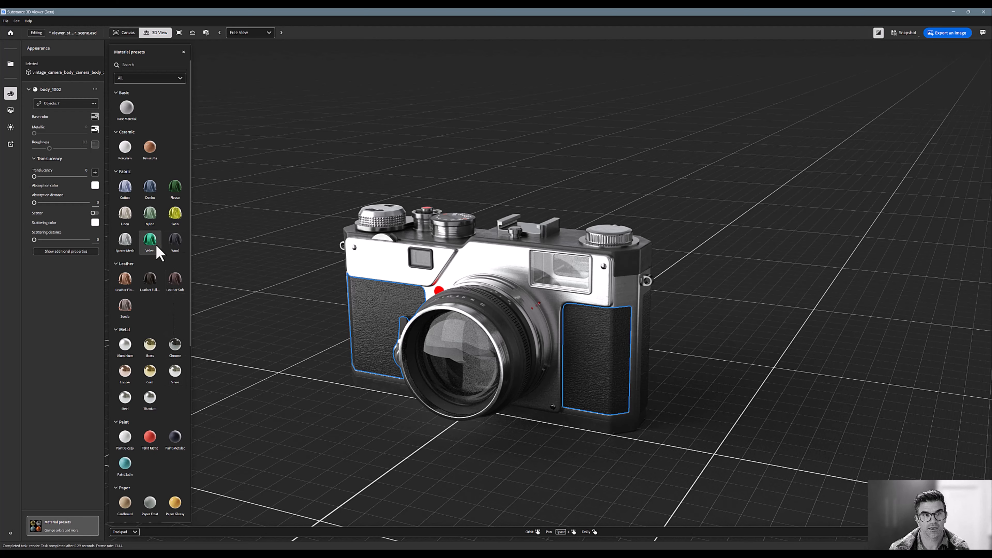
pyautogui.moveTo(157, 246); pyautogui.dragTo(382, 318)
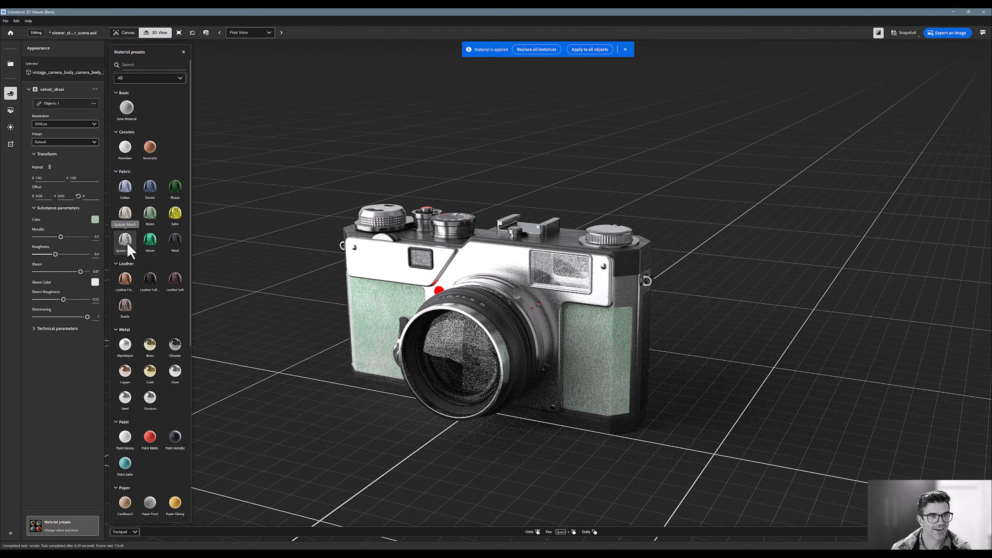
pyautogui.moveTo(175, 247); pyautogui.dragTo(371, 305)
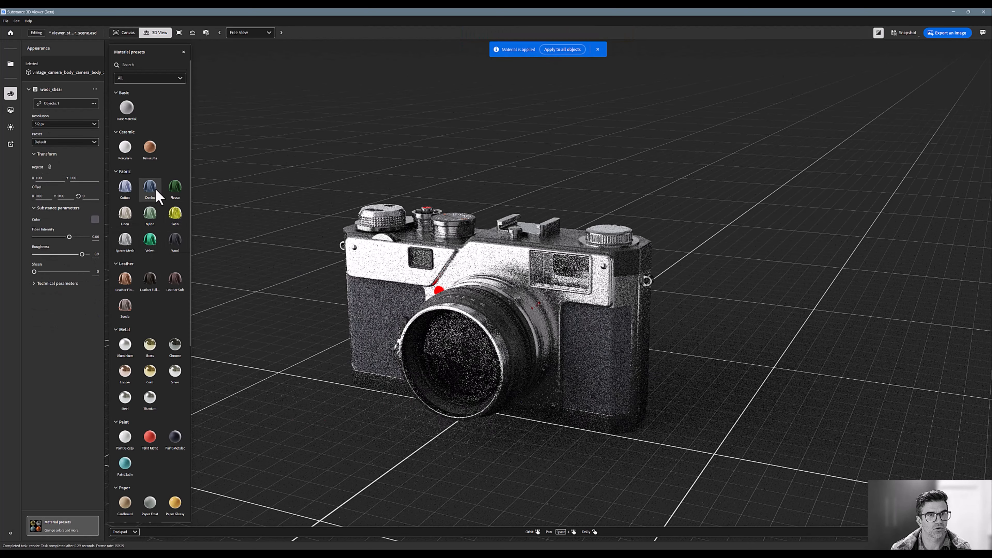
pyautogui.moveTo(150, 187); pyautogui.dragTo(386, 308)
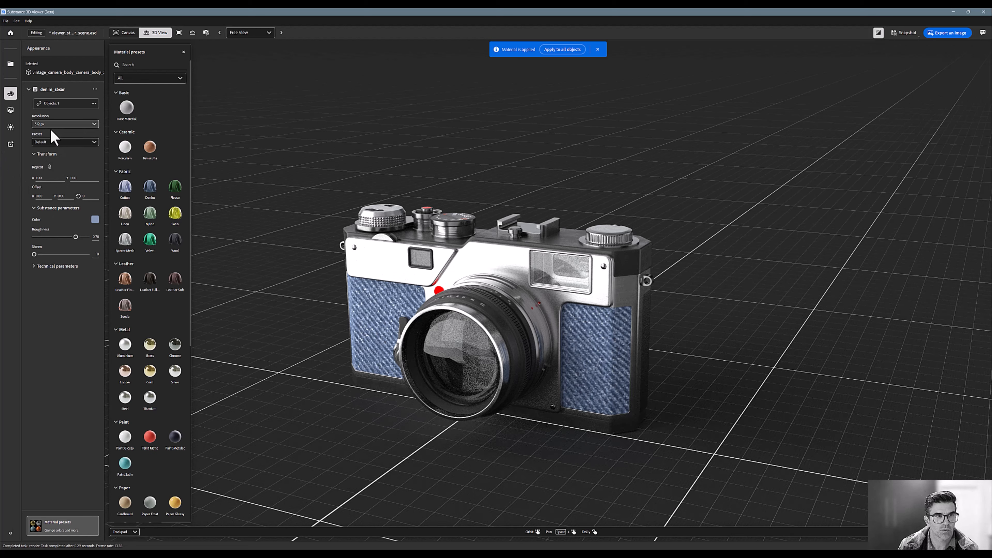
# Step: Try the Beige Denim variation on the body panels and set the material's preset to Dark Blue Denim
pyautogui.click(54, 143)
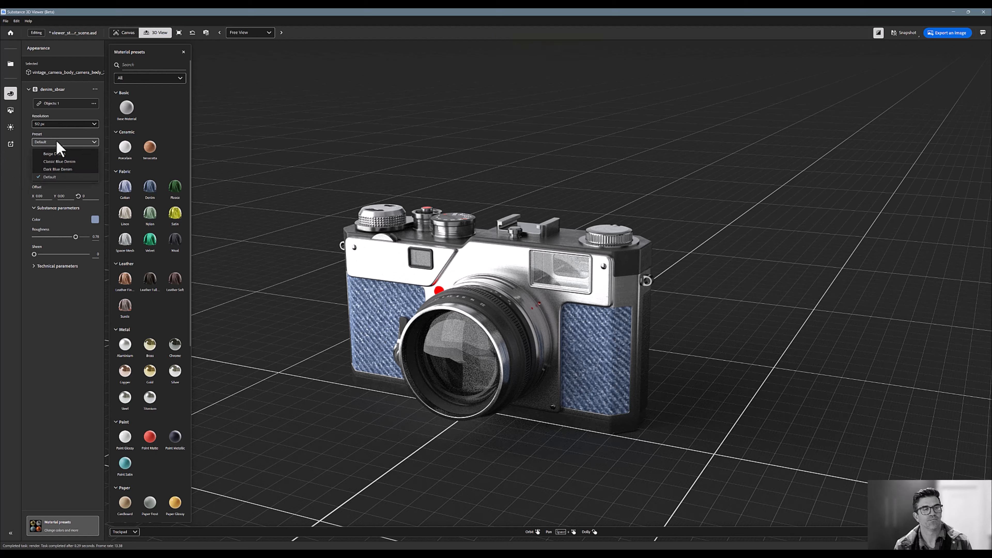
pyautogui.click(58, 153)
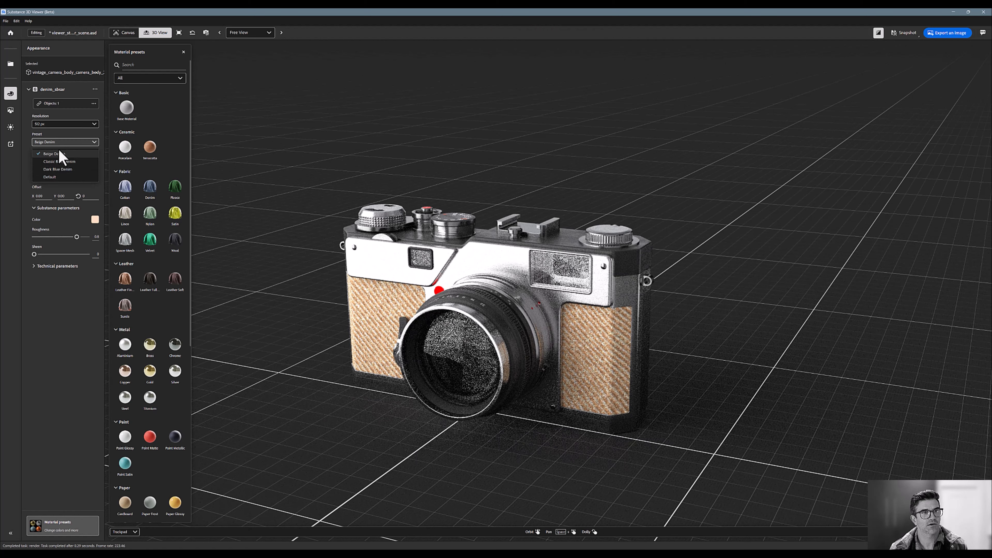
pyautogui.click(58, 169)
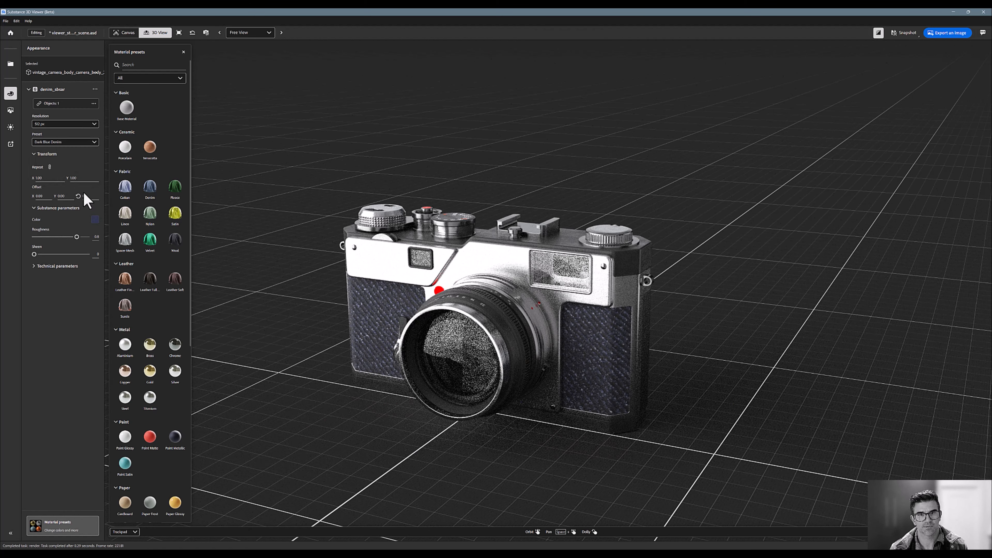
# Step: Set the denim texture's repeat to 5 in X and Y, and reduce it to a coarser tiling
pyautogui.click(46, 178)
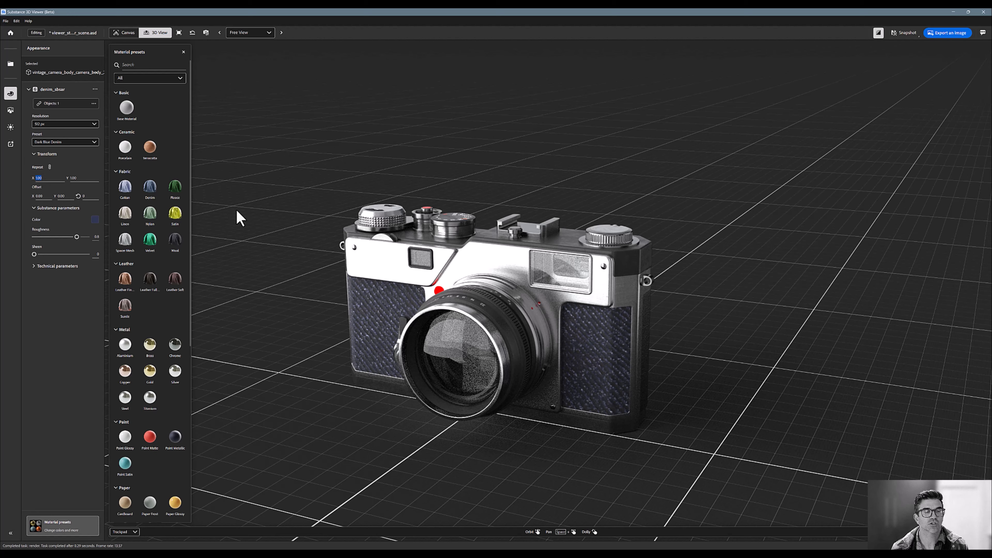
pyautogui.write('5')
pyautogui.press('Return')
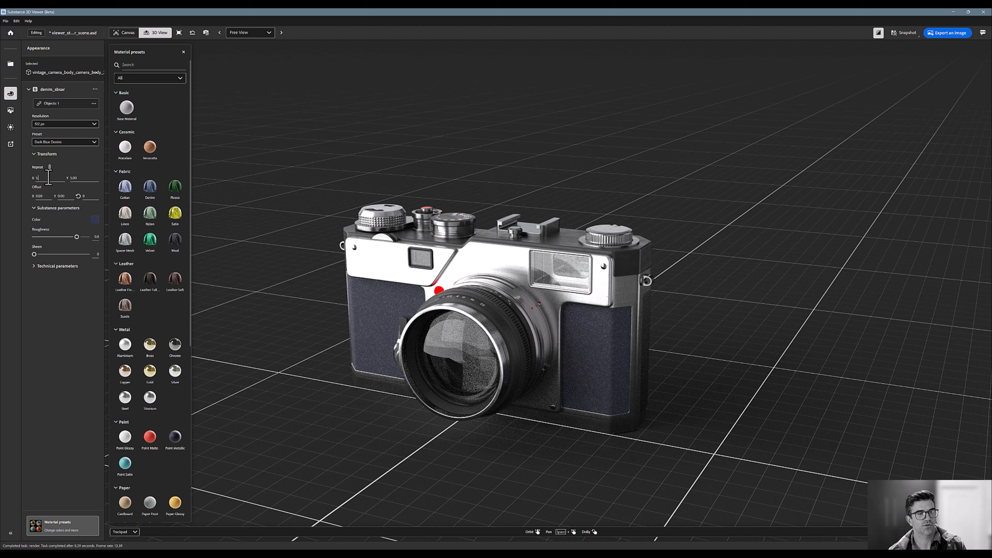
pyautogui.press('Return')
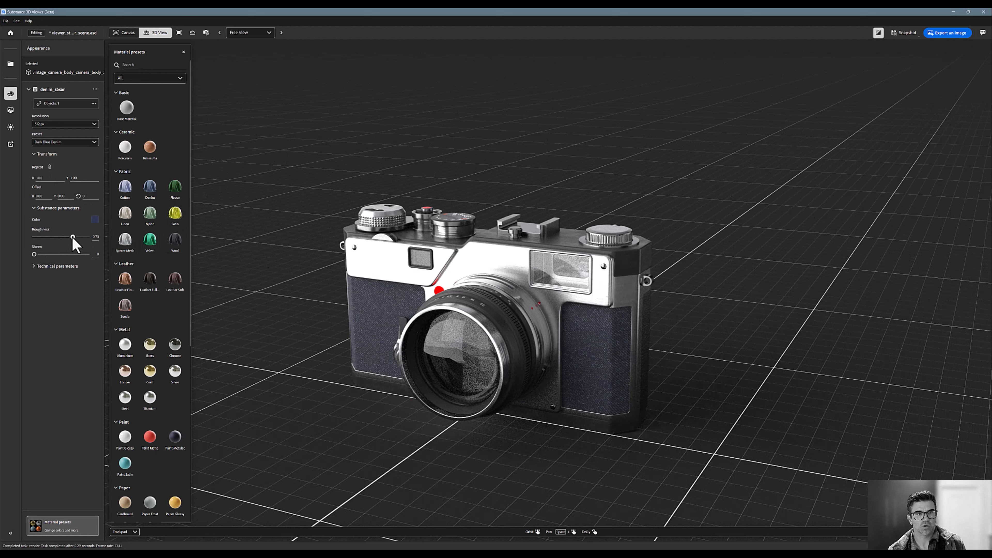
# Step: Set the denim material's roughness to 0 and its sheen to 0.01
pyautogui.moveTo(77, 237); pyautogui.dragTo(31, 234)
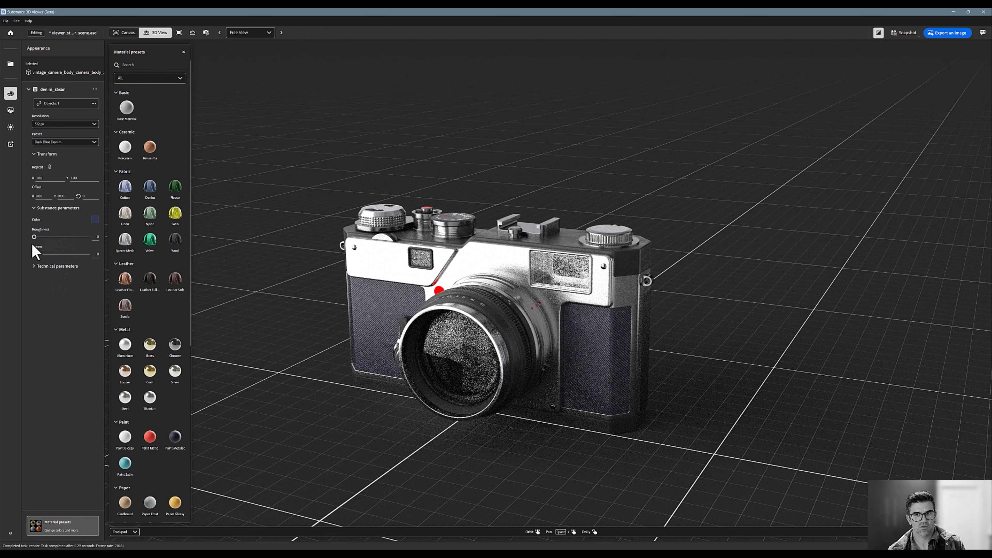
pyautogui.click(34, 254)
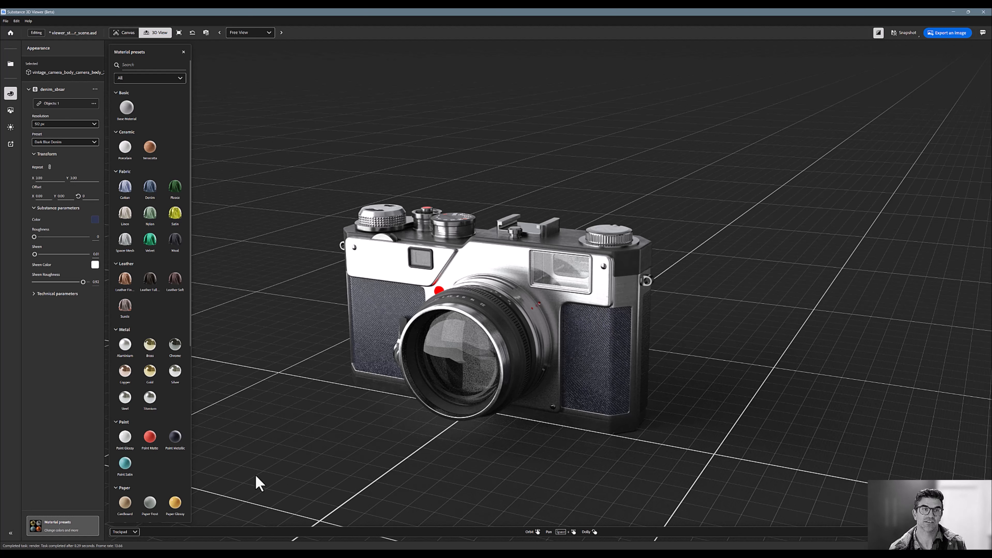
# Step: Switch to the Adobe Substance 3D Assets website in the browser and search its materials for "leather"
pyautogui.hotkey('alt', 'Tab')
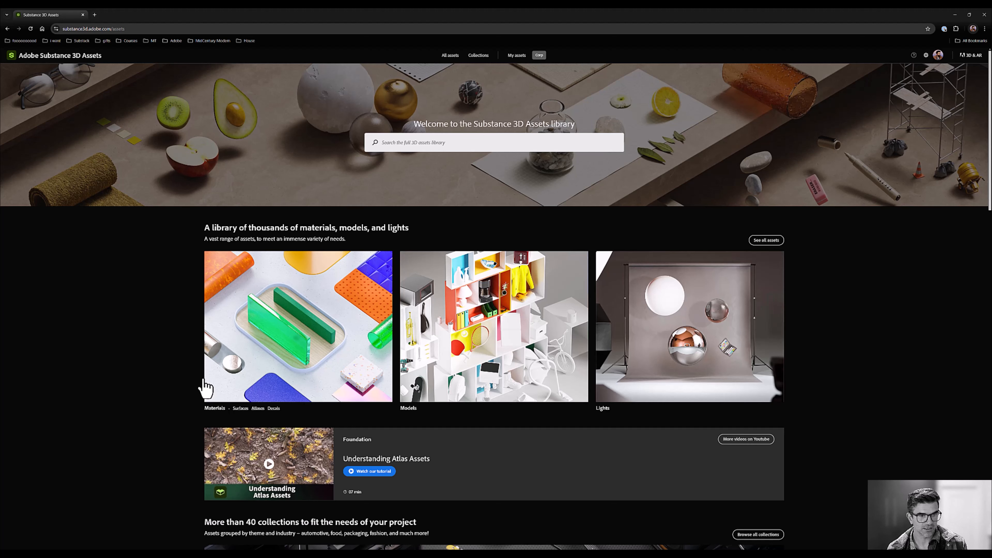
pyautogui.click(240, 344)
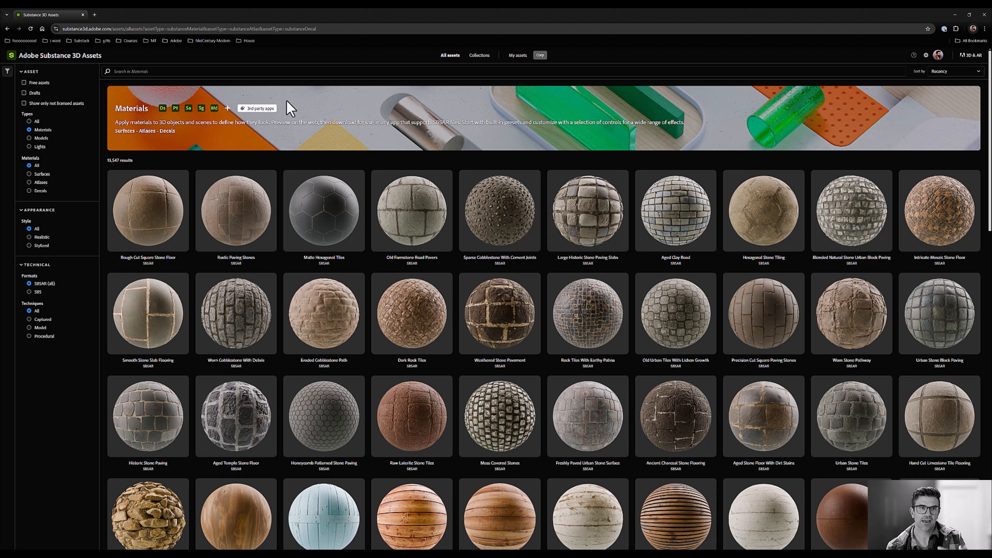
pyautogui.click(287, 70)
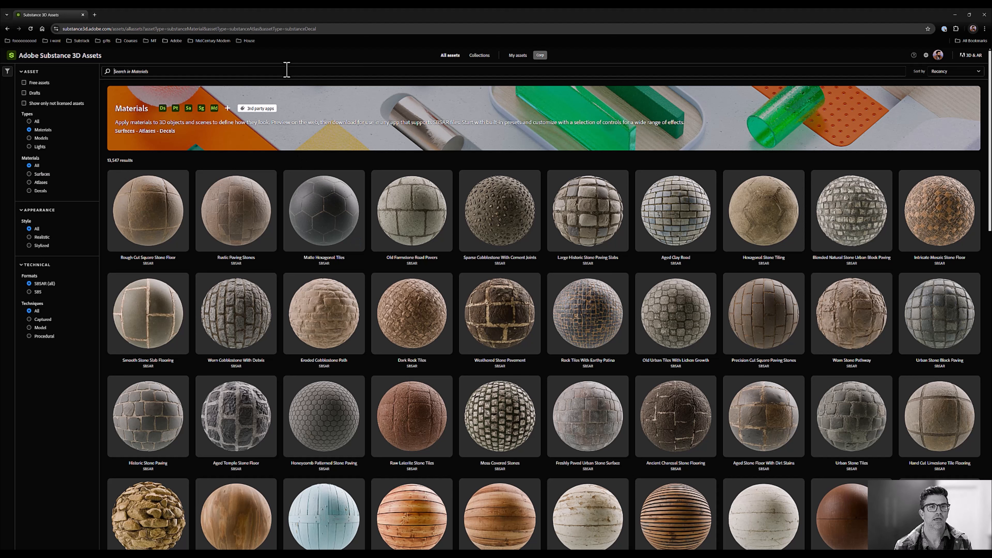
pyautogui.write('leather')
pyautogui.press('Return')
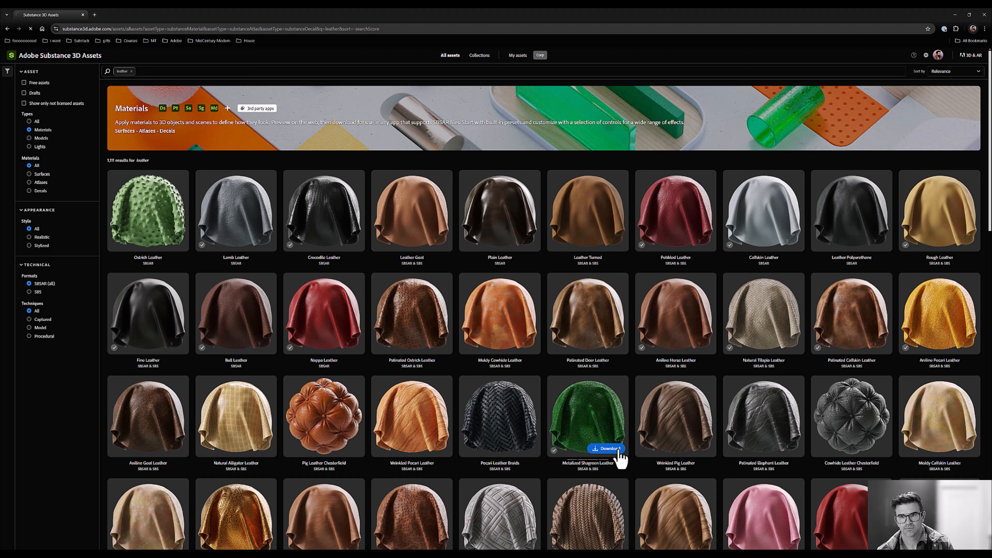
# Step: Download the Metalized Shagreen Leather material to Downloads, then switch to Substance 3D Viewer and apply it to the camera's body panels
pyautogui.click(619, 449)
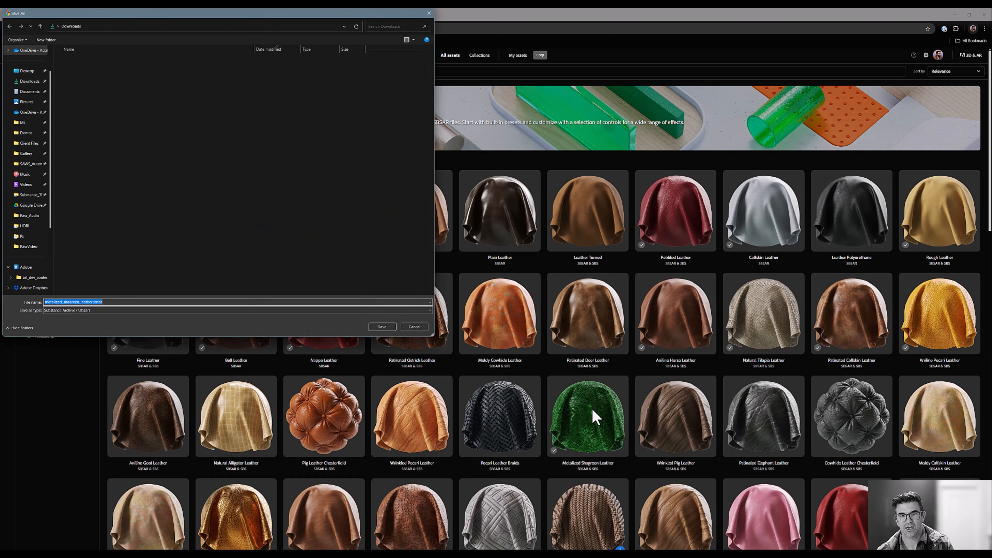
pyautogui.click(382, 327)
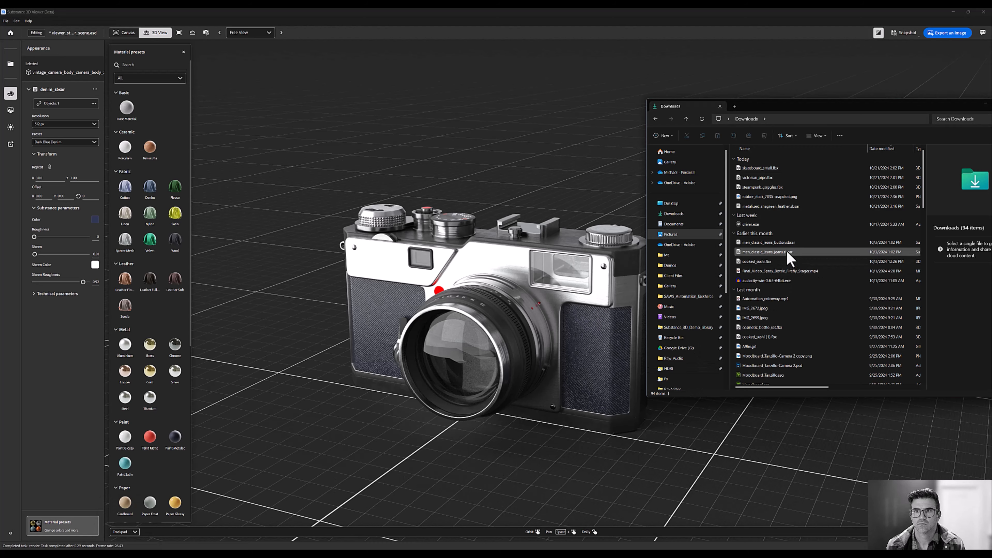
pyautogui.click(791, 206)
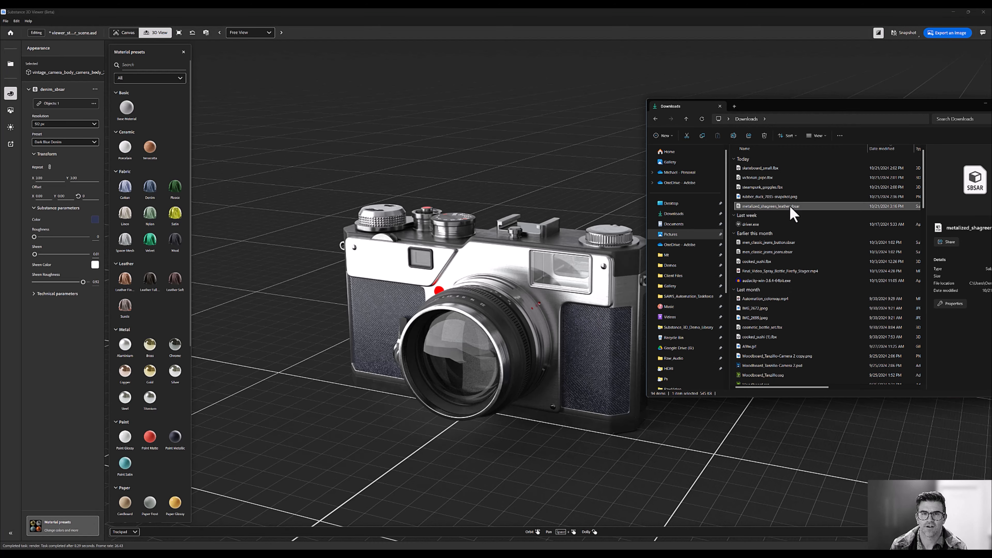
pyautogui.moveTo(792, 213); pyautogui.dragTo(587, 351)
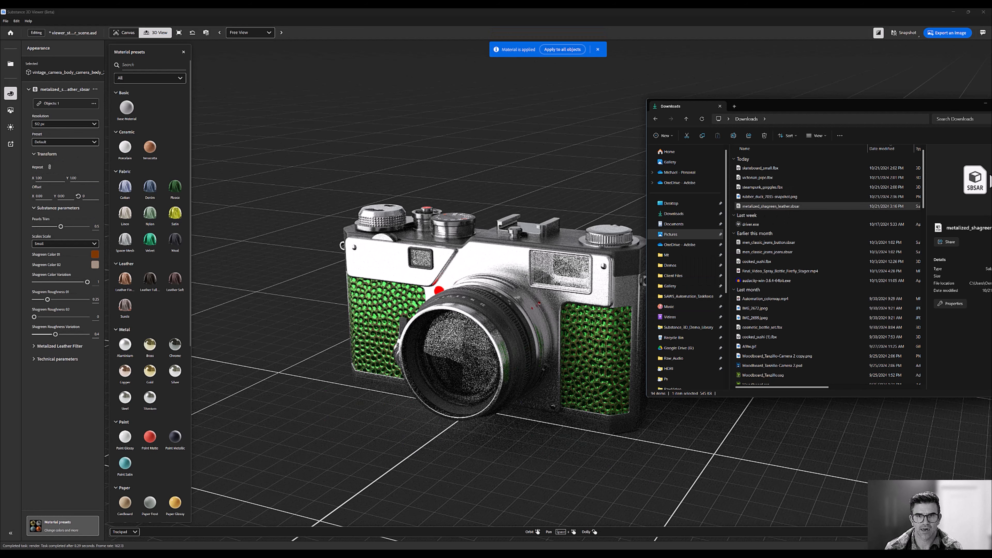
pyautogui.moveTo(969, 105); pyautogui.dragTo(860, 156)
pyautogui.click(879, 154)
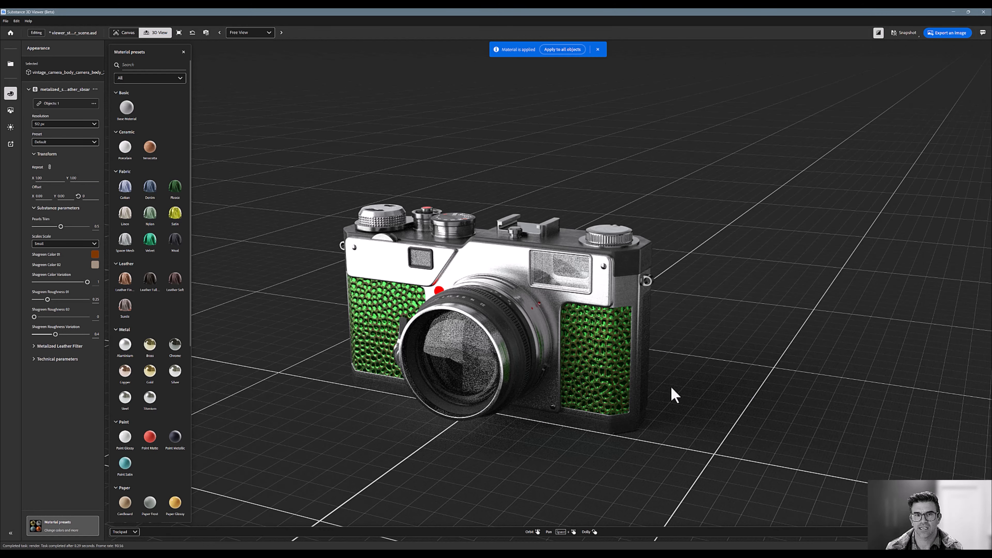
# Step: Set the shagreen leather texture's repeat to 3
pyautogui.click(46, 180)
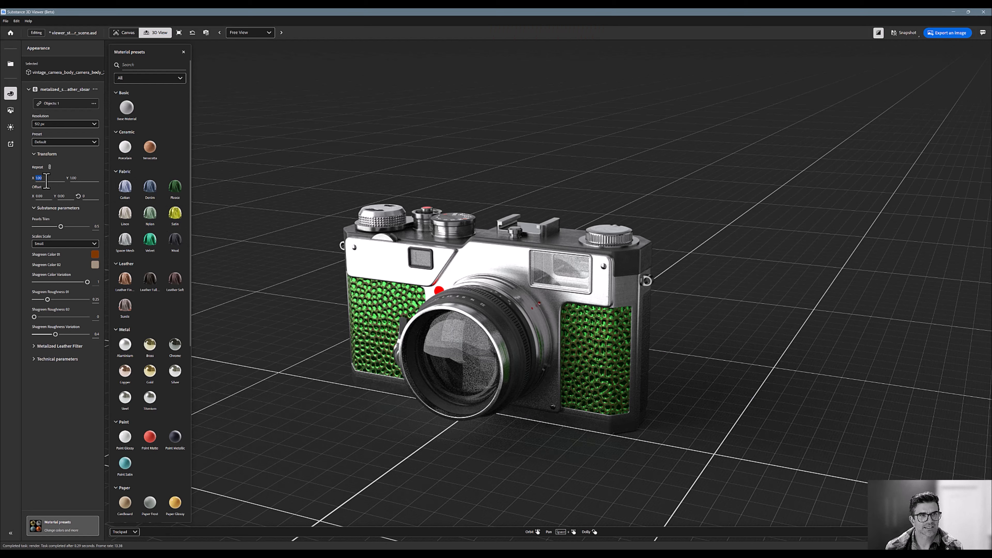
pyautogui.write('3')
pyautogui.press('Return')
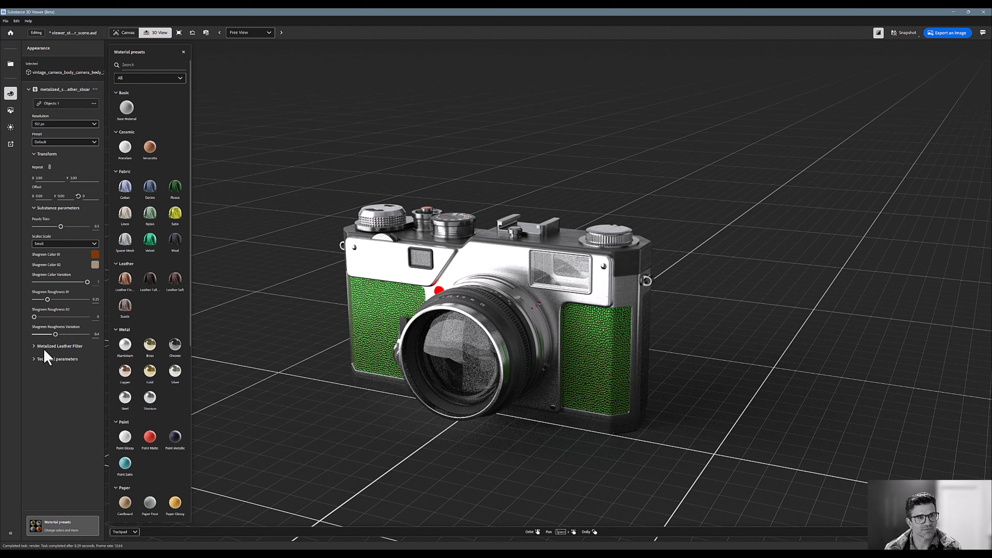
# Step: Set the Metalized Color in the leather's Metalized Leather Filter parameters to dark grey, RGB 44, 44, 44
pyautogui.click(36, 347)
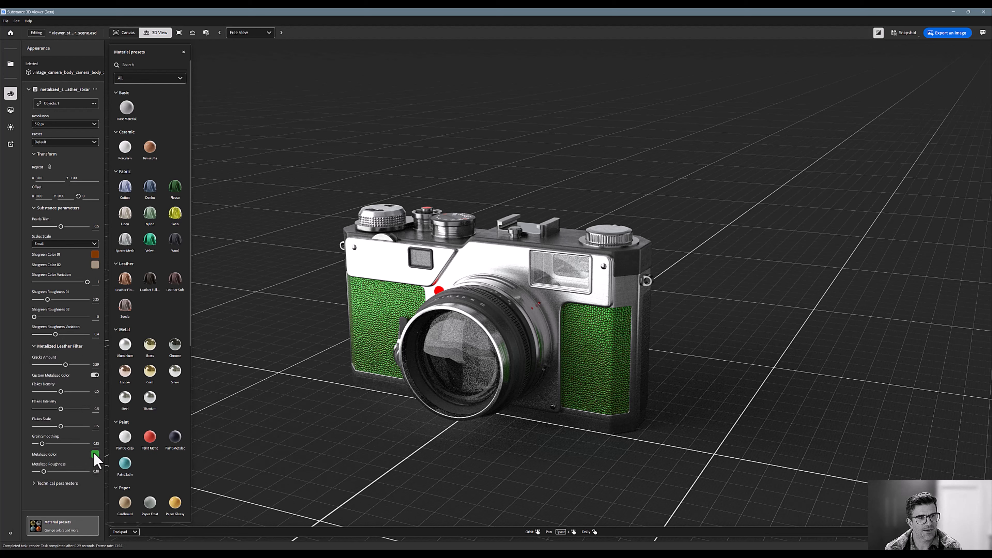
pyautogui.click(95, 454)
pyautogui.moveTo(208, 260); pyautogui.dragTo(203, 265)
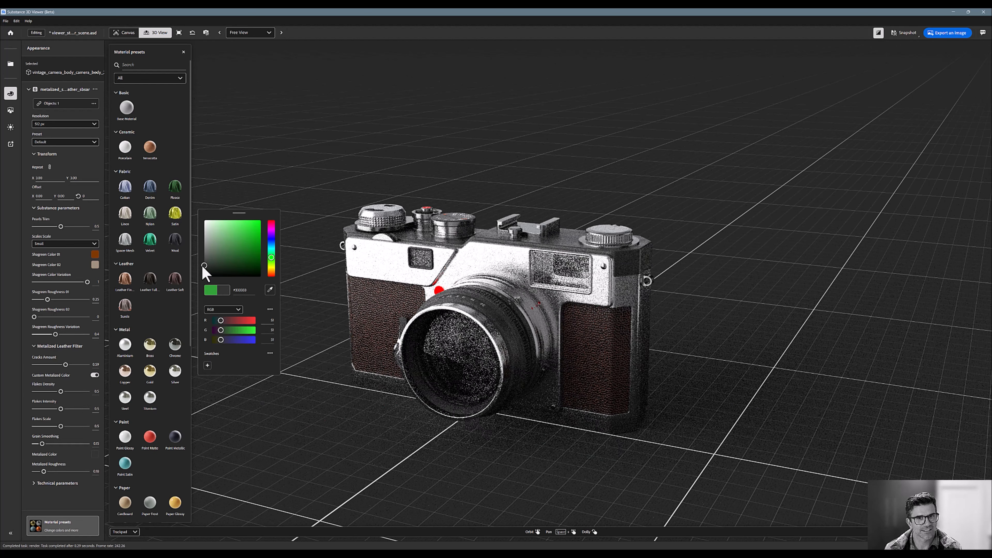
pyautogui.click(203, 266)
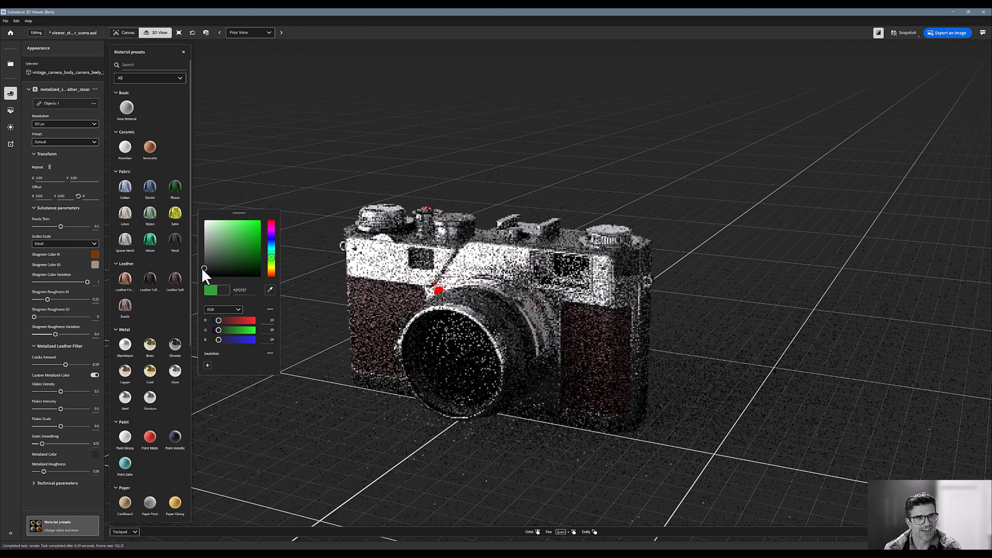
pyautogui.click(204, 268)
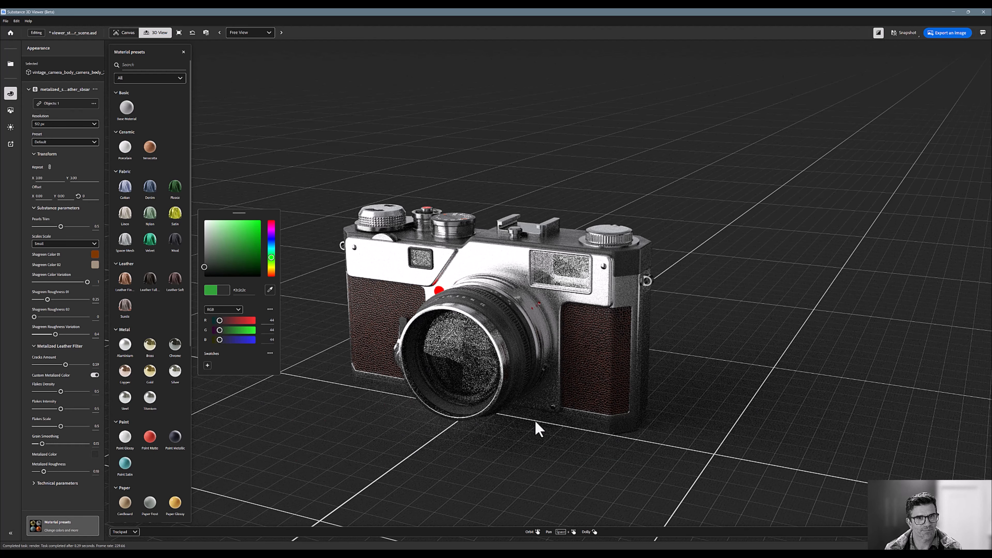
# Step: Set the leather's Shagreen Color 01 to dark grey, RGB 62, 62, 62
pyautogui.click(95, 256)
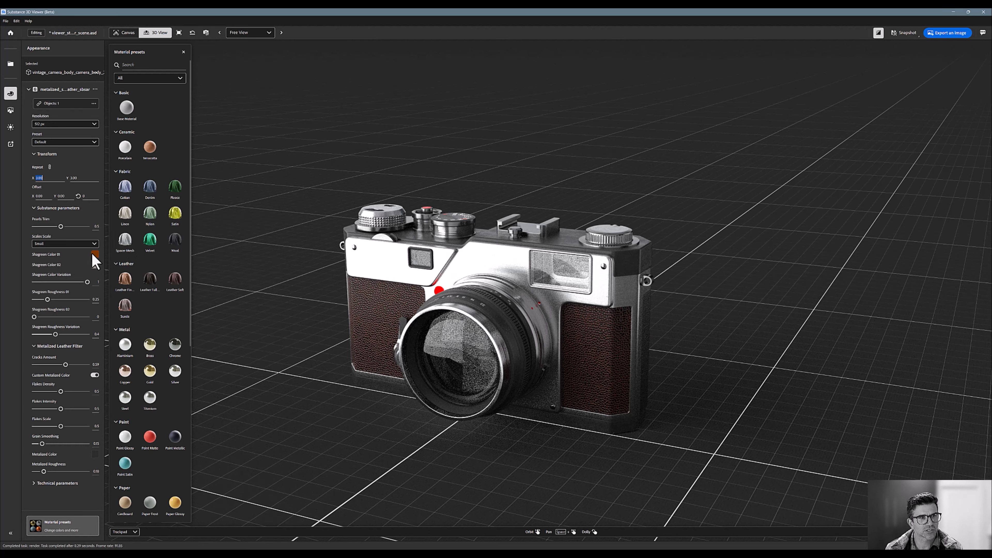
pyautogui.click(95, 256)
pyautogui.click(204, 263)
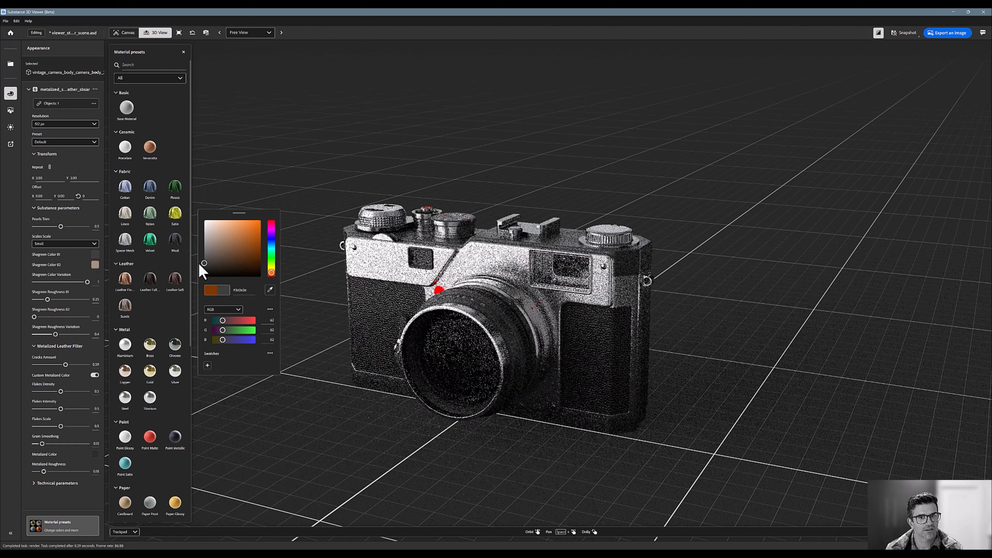
pyautogui.click(97, 260)
# Step: Set the leather's Shagreen Color 02 to a light grey
pyautogui.click(95, 264)
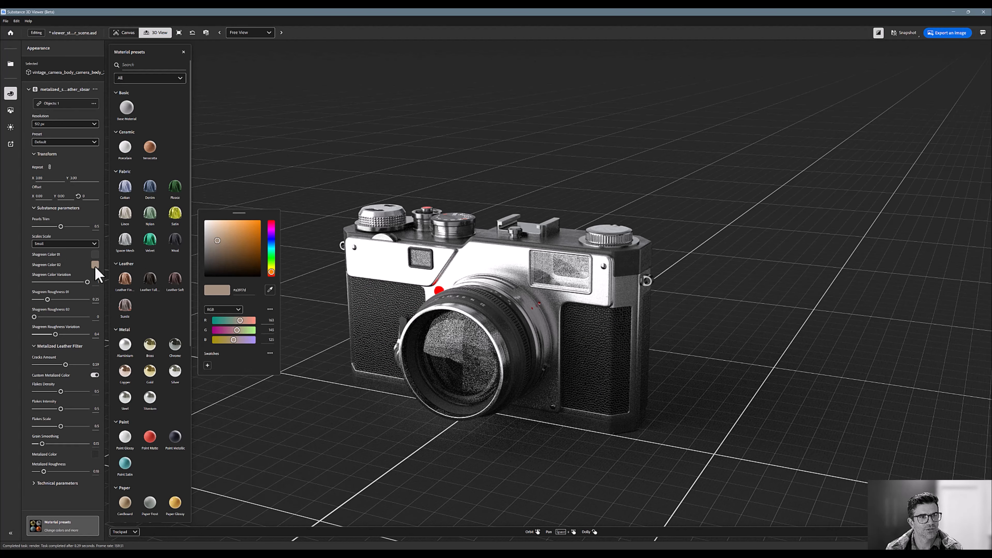
pyautogui.moveTo(228, 261); pyautogui.dragTo(196, 234)
pyautogui.click(747, 421)
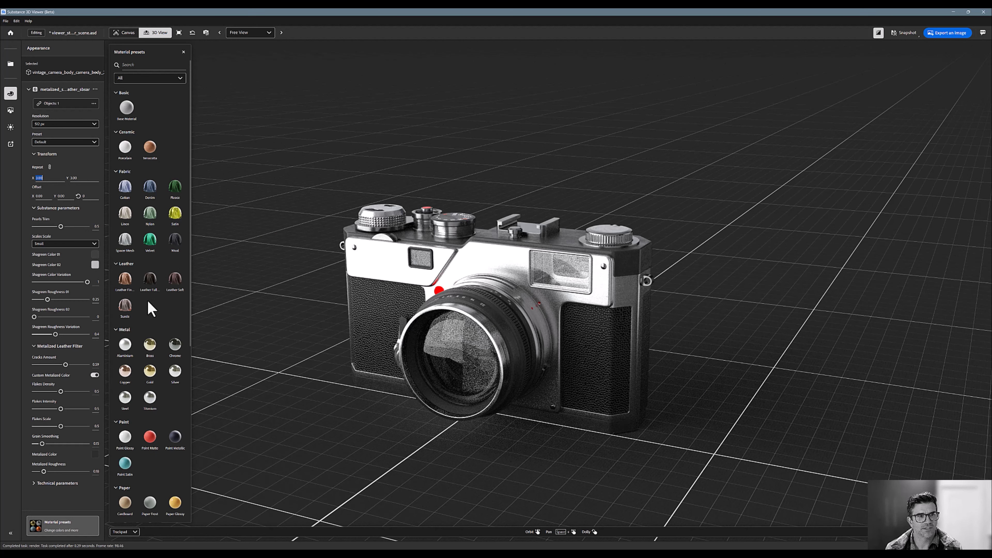
# Step: Set the leather's Shagreen Color 01 to a golden brown
pyautogui.click(96, 264)
pyautogui.moveTo(271, 273); pyautogui.dragTo(250, 250)
pyautogui.click(754, 406)
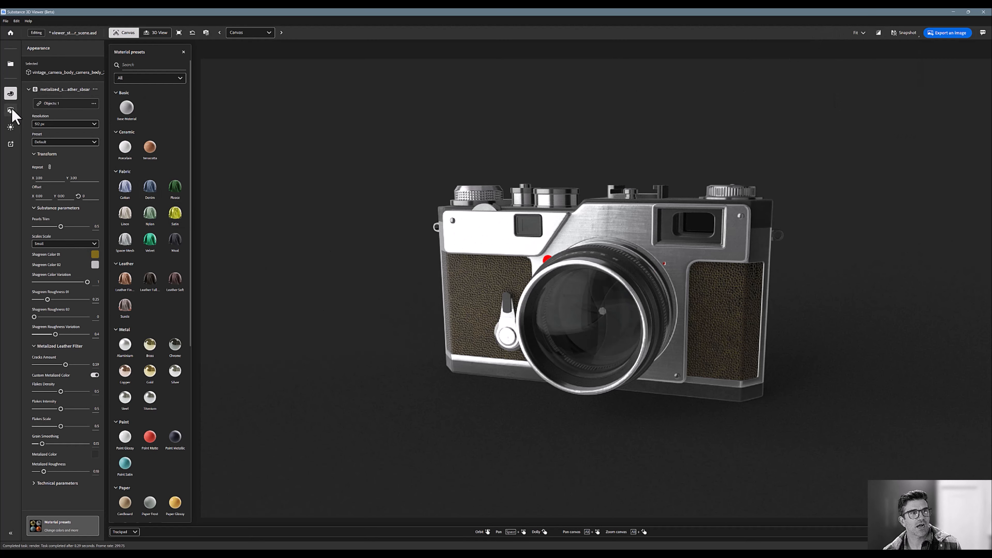
# Step: In the composition settings, set the camera model's Y rotation to 90 degrees
pyautogui.click(10, 111)
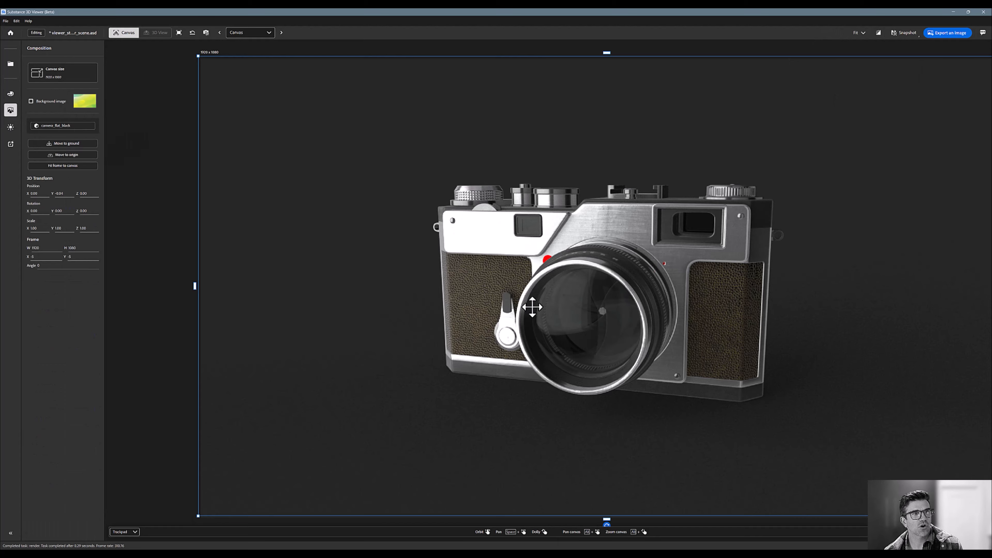
pyautogui.moveTo(605, 273); pyautogui.dragTo(486, 268)
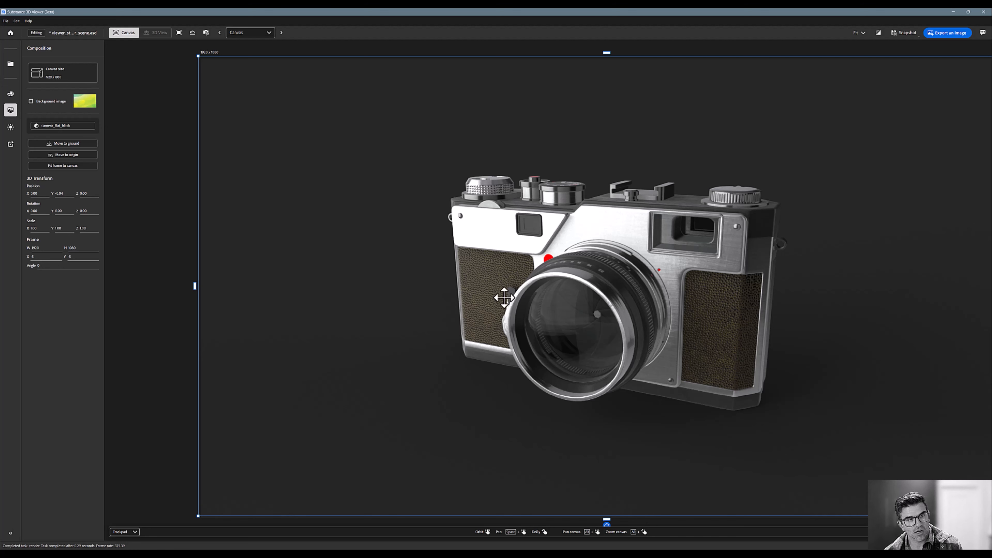
pyautogui.click(61, 211)
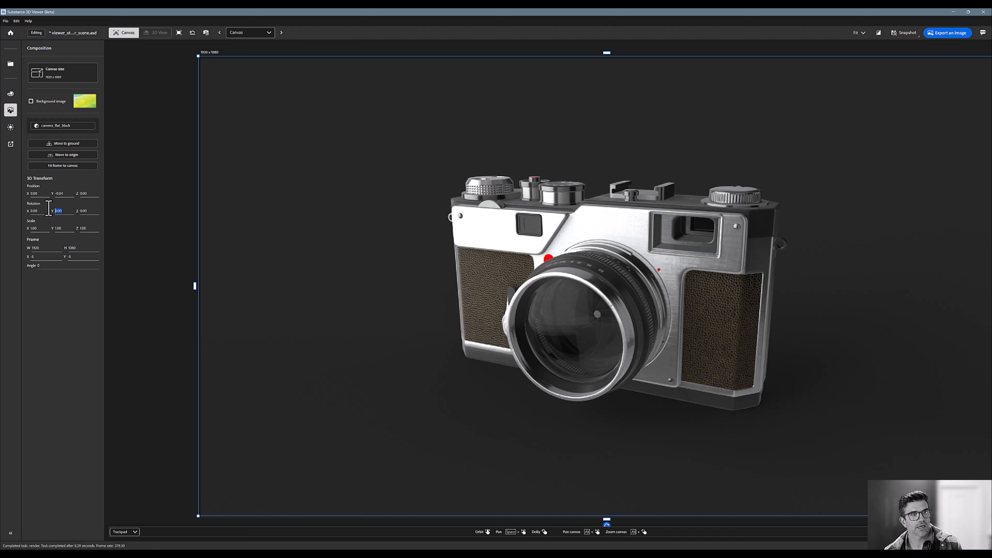
pyautogui.write('90')
pyautogui.press('Return')
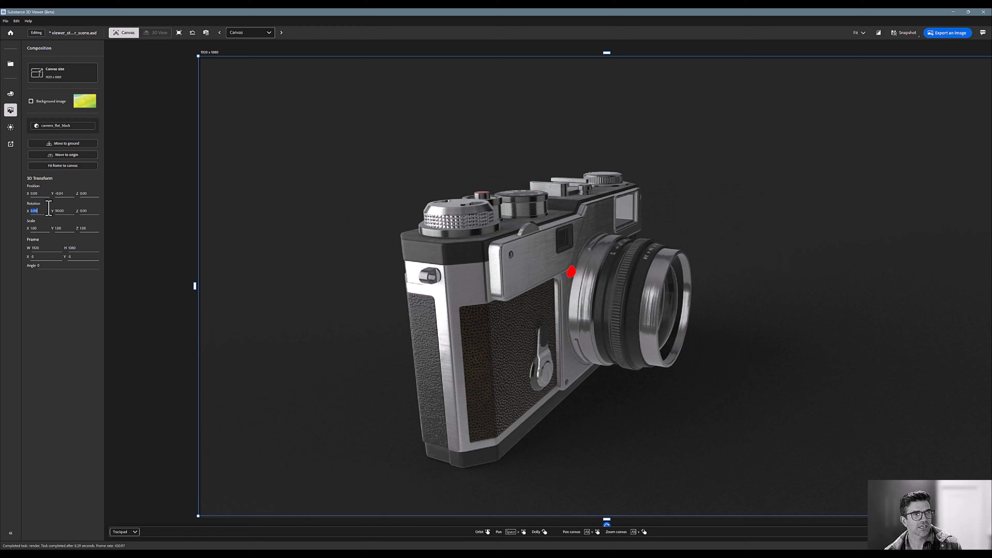
# Step: Reset the camera model's Y rotation to 0
pyautogui.click(61, 212)
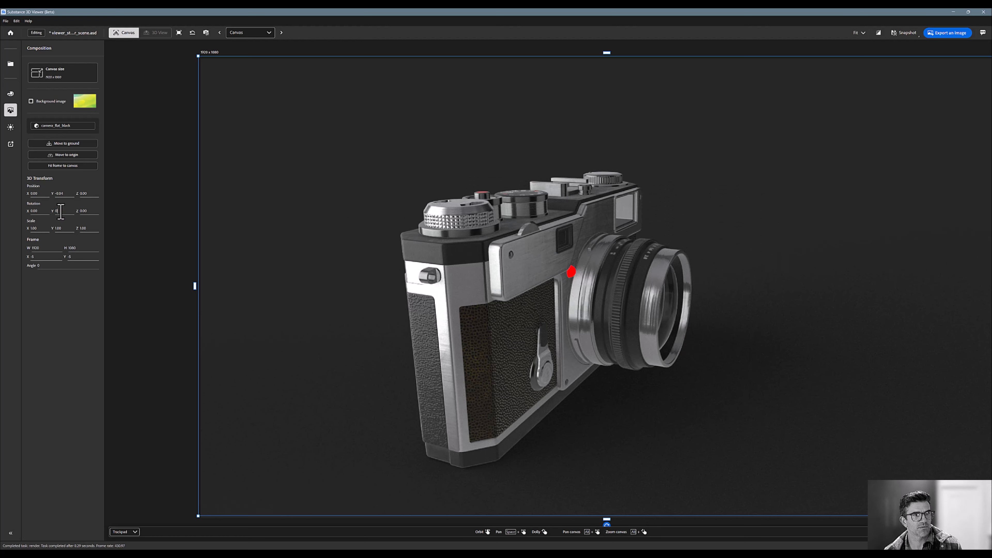
pyautogui.write('0')
pyautogui.press('Return')
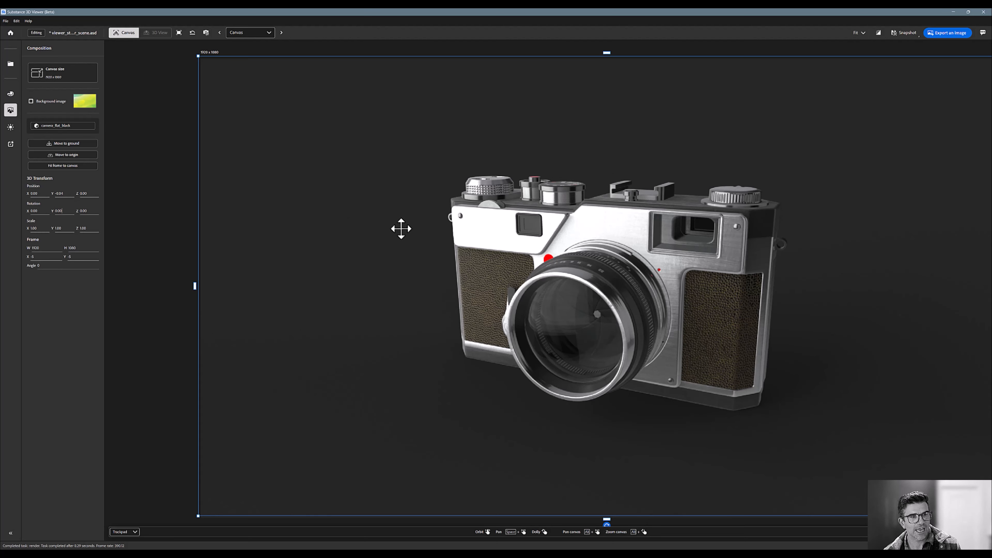
# Step: Toggle the background image on and off, and fit the model's frame to the canvas
pyautogui.click(31, 102)
pyautogui.click(31, 101)
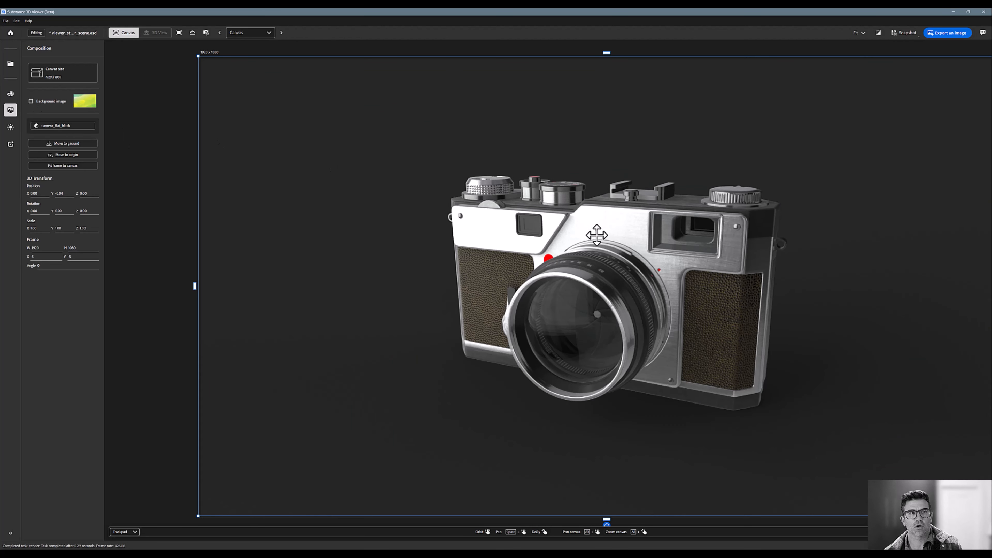
pyautogui.click(75, 167)
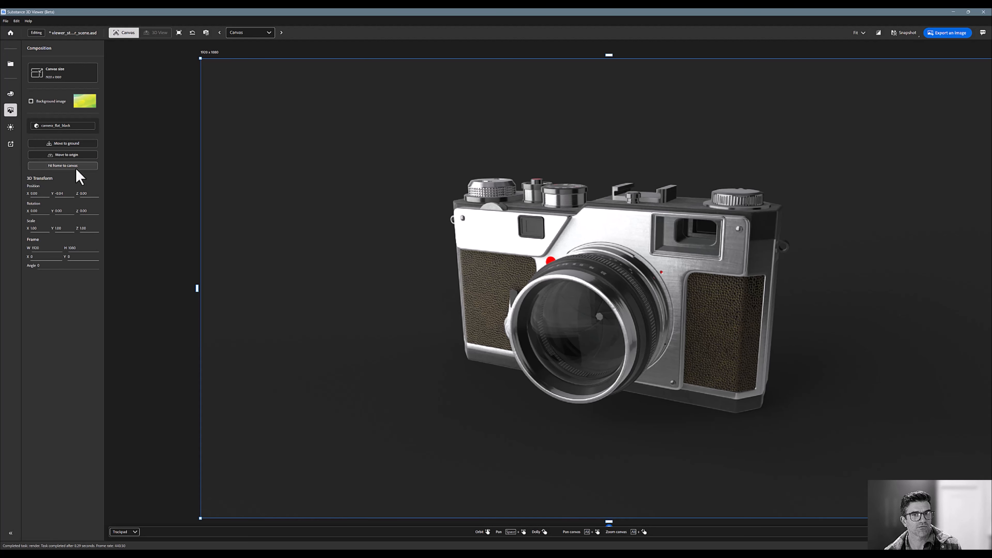
# Step: Rotate the environment light around the camera model and turn on ray-traced rendering
pyautogui.click(15, 127)
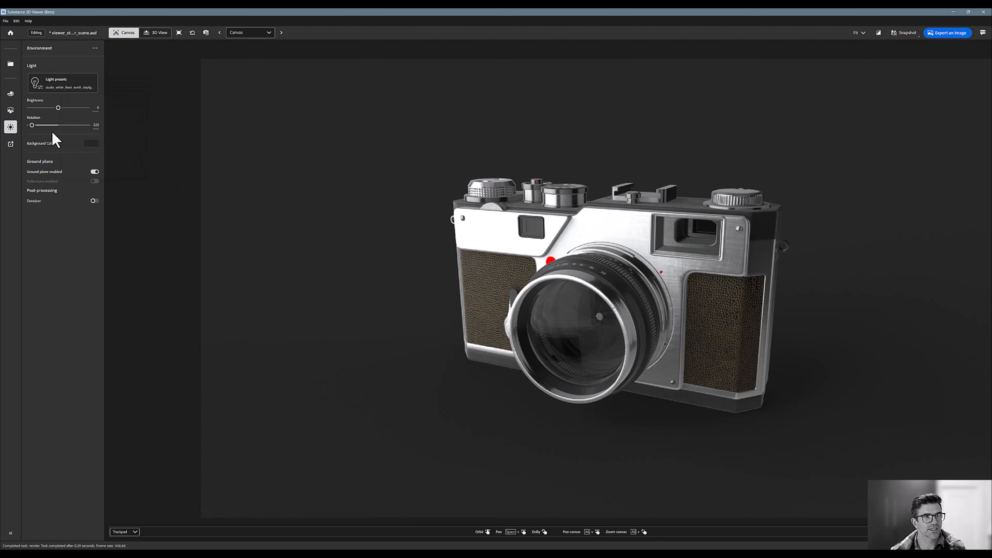
pyautogui.moveTo(31, 125); pyautogui.dragTo(52, 125)
pyautogui.click(879, 33)
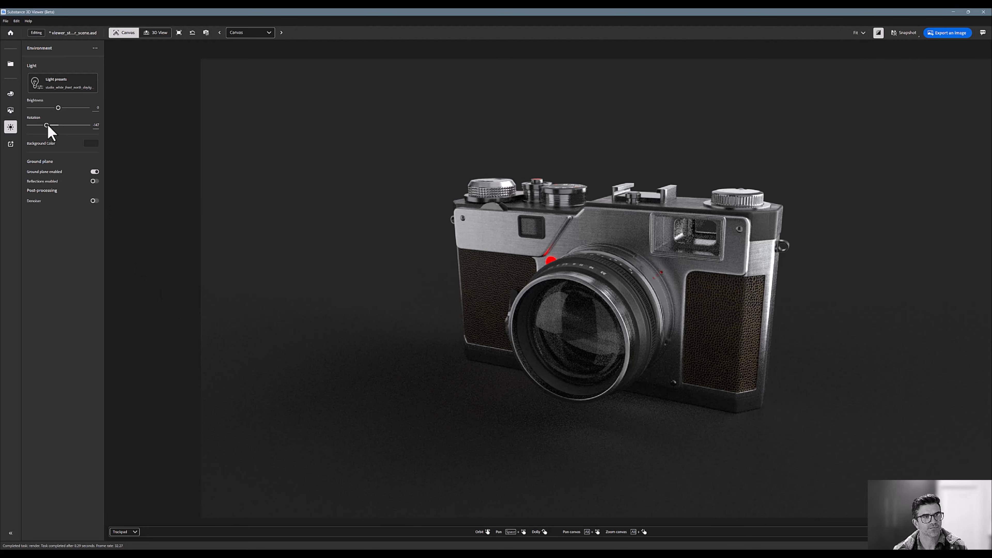
# Step: Try the Exterior and Atelier light presets on the camera scene, rotating the Atelier light
pyautogui.click(57, 87)
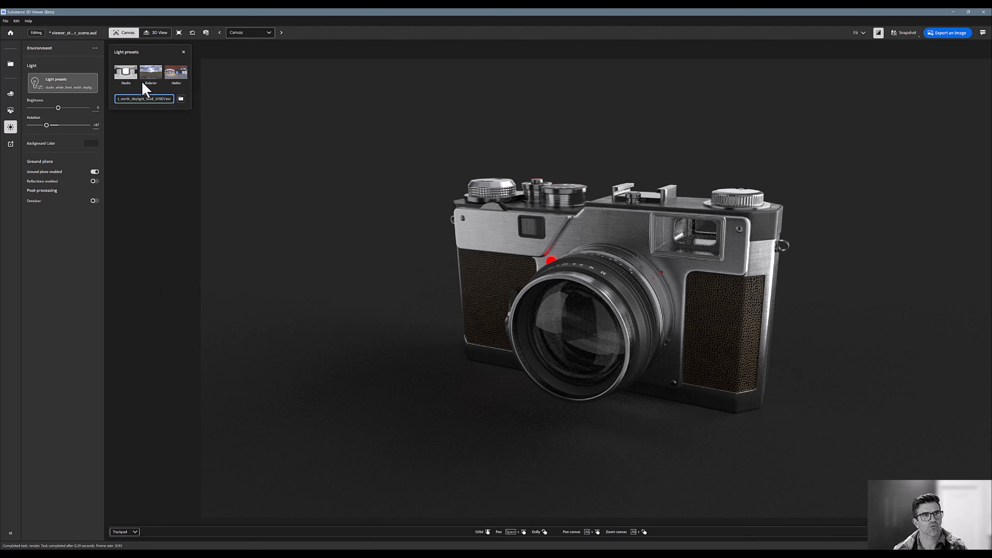
pyautogui.click(156, 78)
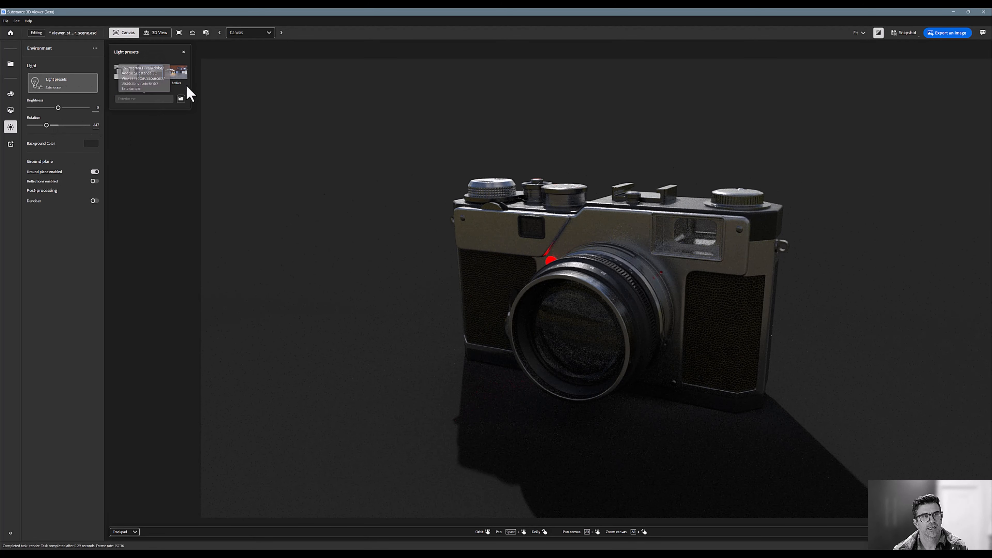
pyautogui.click(181, 74)
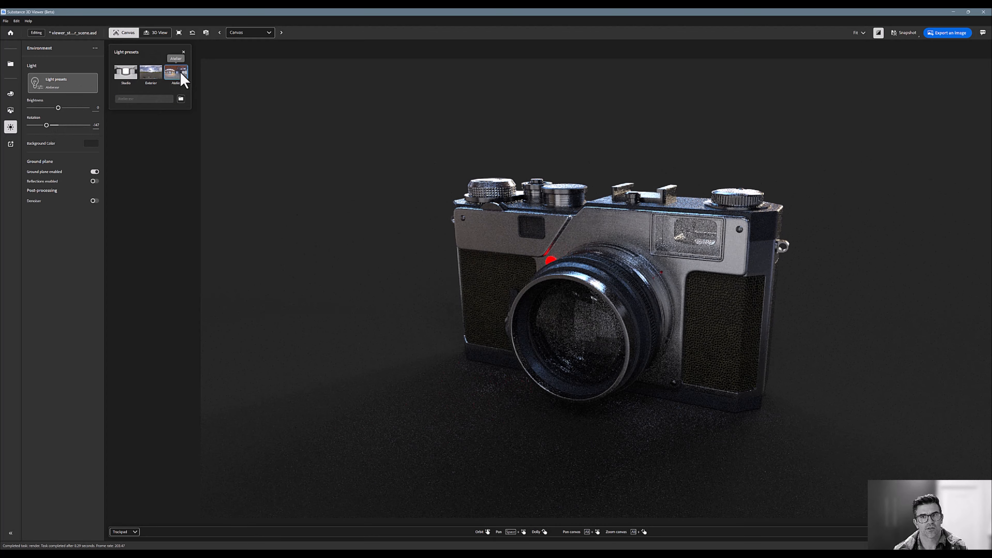
pyautogui.moveTo(46, 125)
pyautogui.mouseDown()
pyautogui.moveTo(63, 125)
pyautogui.moveTo(53, 125)
pyautogui.mouseUp()
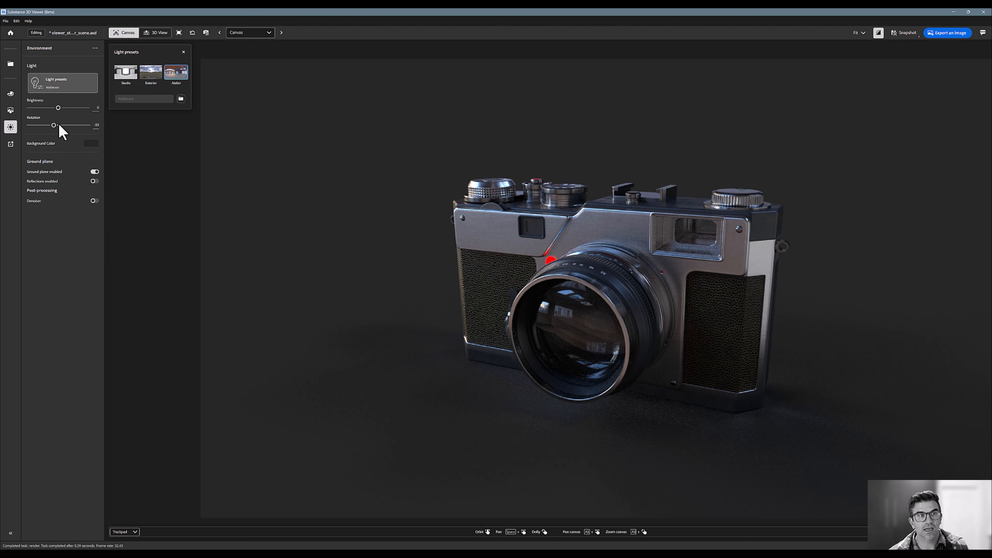
# Step: Apply the Studio light preset, raise its brightness to about 1.54 and rotate the light
pyautogui.click(128, 79)
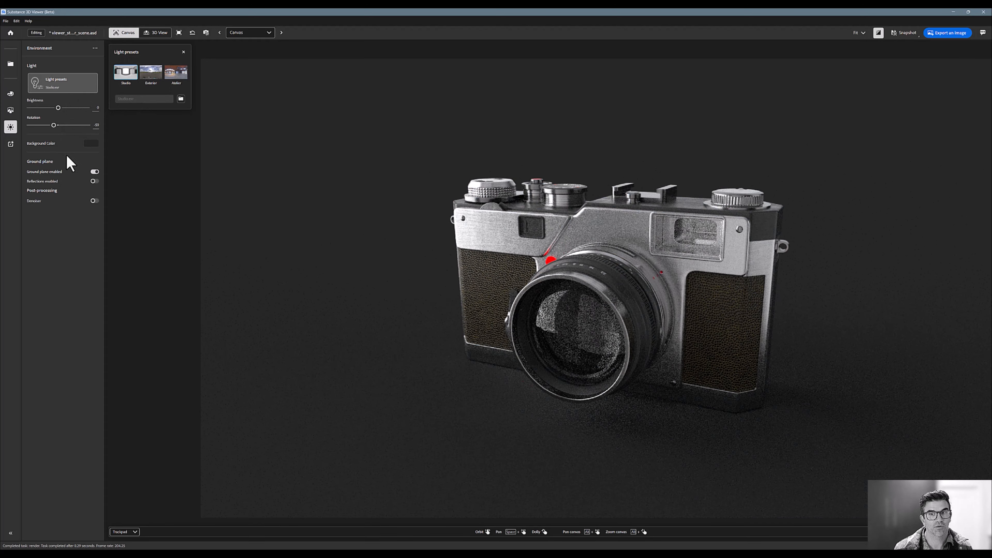
pyautogui.moveTo(58, 108)
pyautogui.mouseDown()
pyautogui.moveTo(70, 108)
pyautogui.moveTo(58, 108)
pyautogui.moveTo(68, 108)
pyautogui.moveTo(68, 124)
pyautogui.mouseUp()
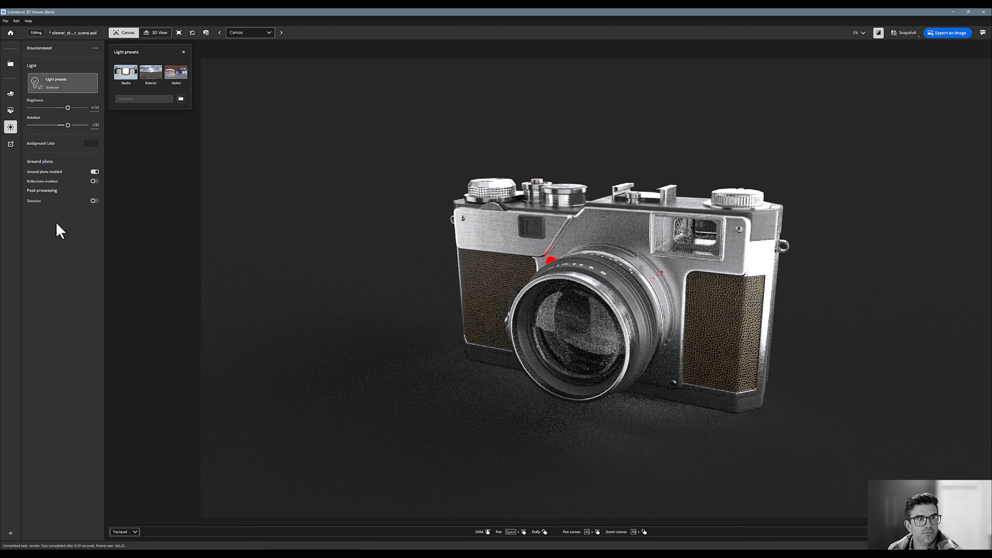
# Step: Toggle the ground plane off and on, and toggle its reflections on and off to compare the render
pyautogui.click(99, 171)
pyautogui.click(98, 171)
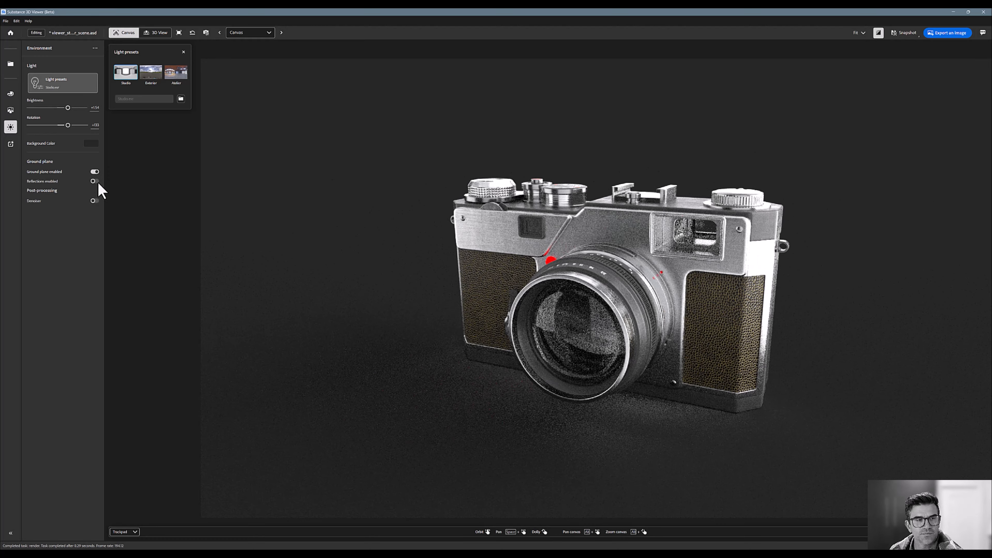
pyautogui.click(95, 183)
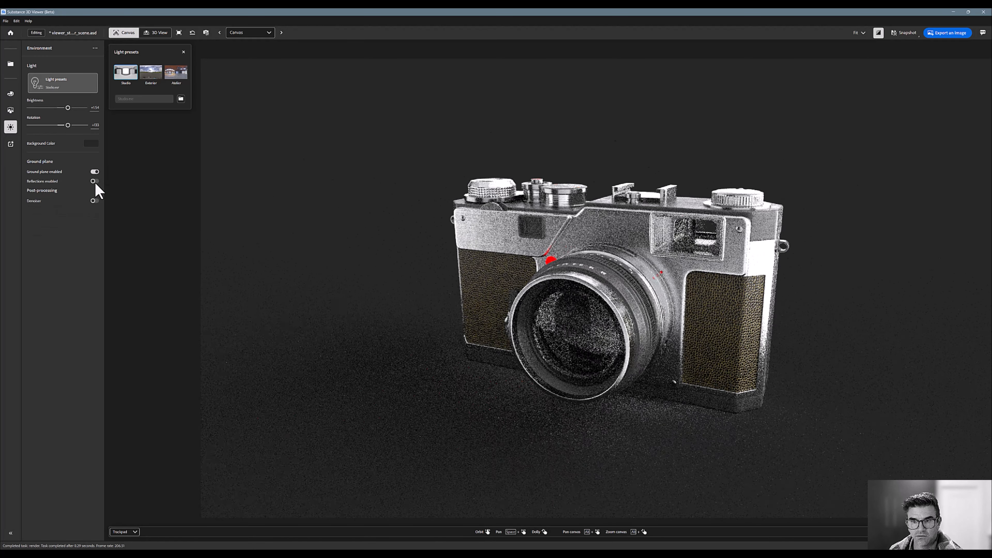
pyautogui.click(95, 182)
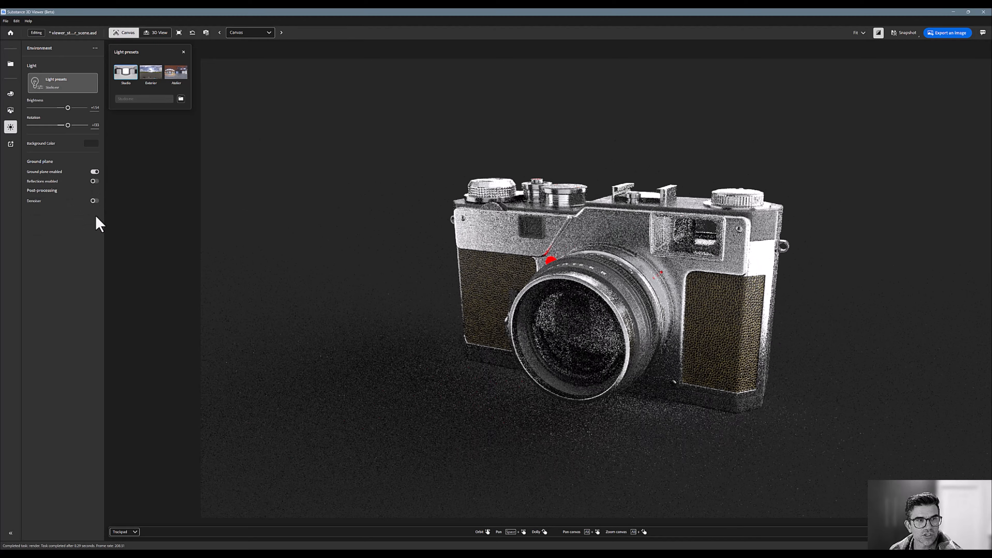
# Step: Toggle the denoiser on and off to compare the camera render, and open the Generate section
pyautogui.click(94, 201)
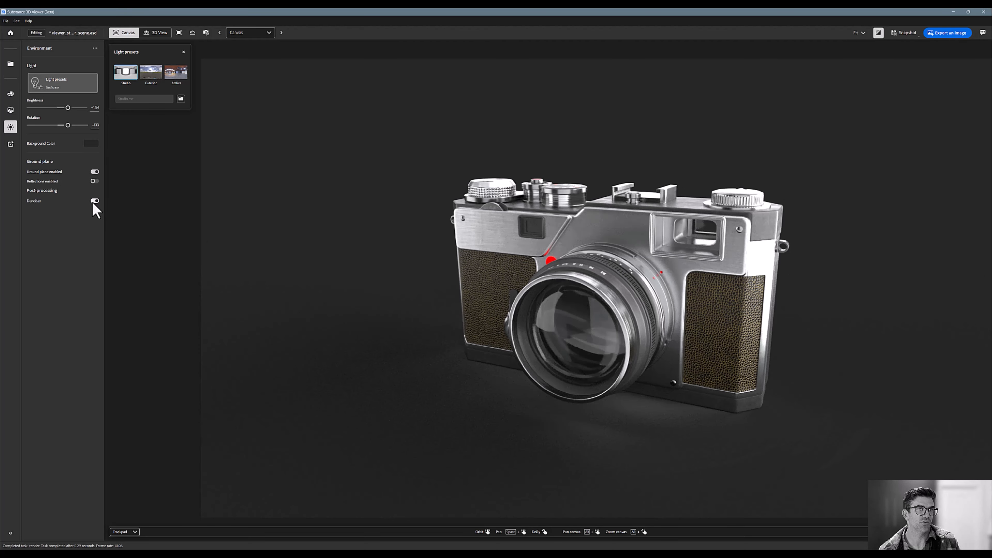
pyautogui.click(95, 201)
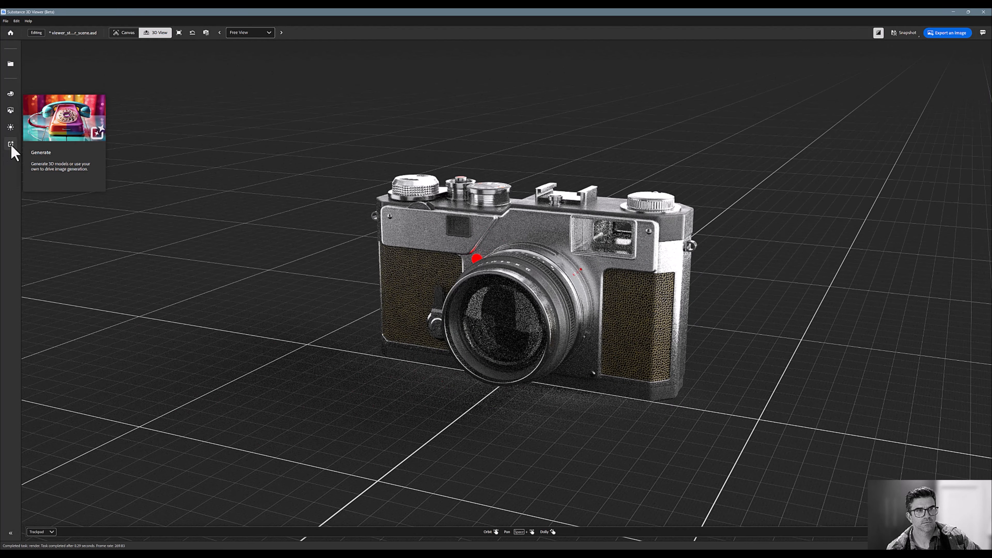
pyautogui.click(10, 145)
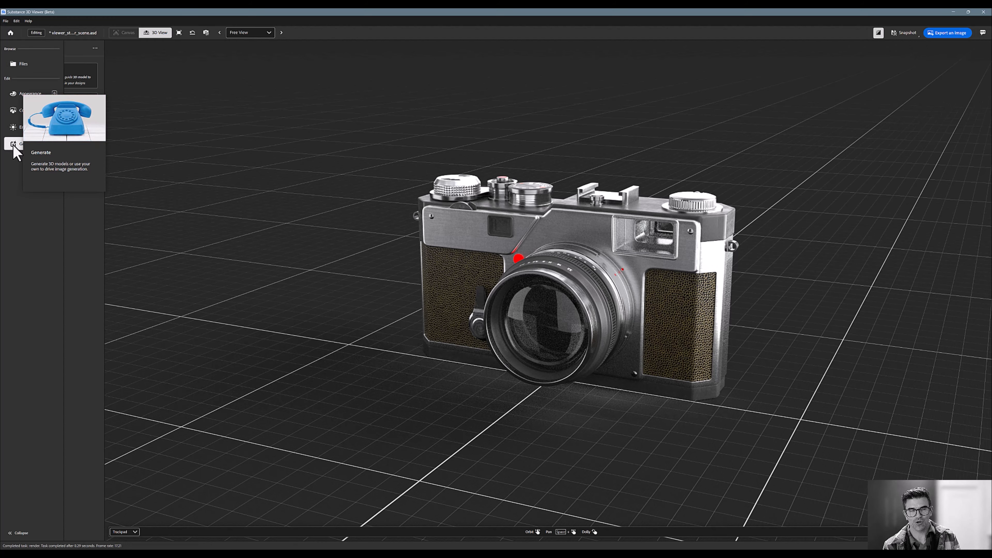
pyautogui.click(13, 145)
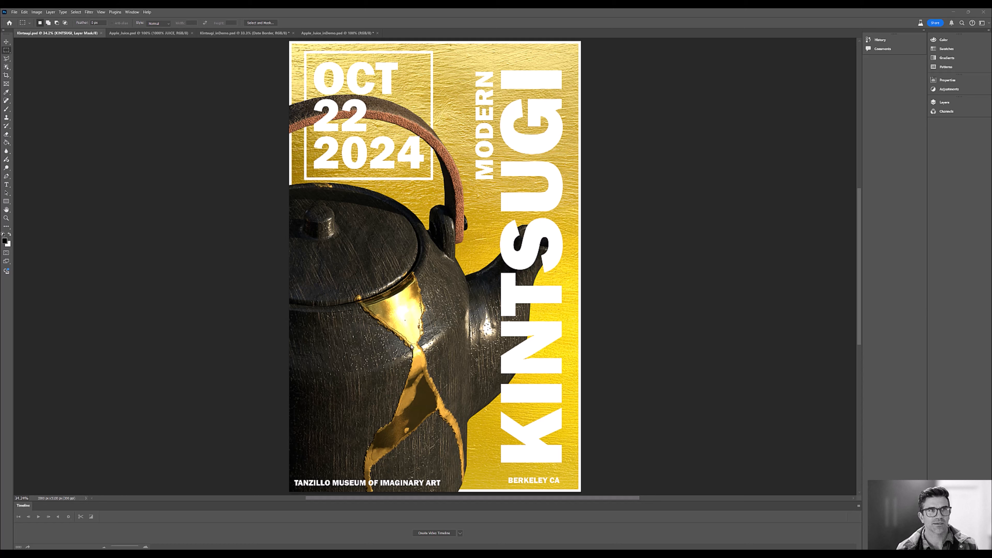
# Step: Look through Apple_Juice.psd, Kintsugi_inDemo.psd and Apple_Juice_inDemo.psd in Photoshop, and return to the Kintsugi_inDemo.psd poster
pyautogui.click(143, 33)
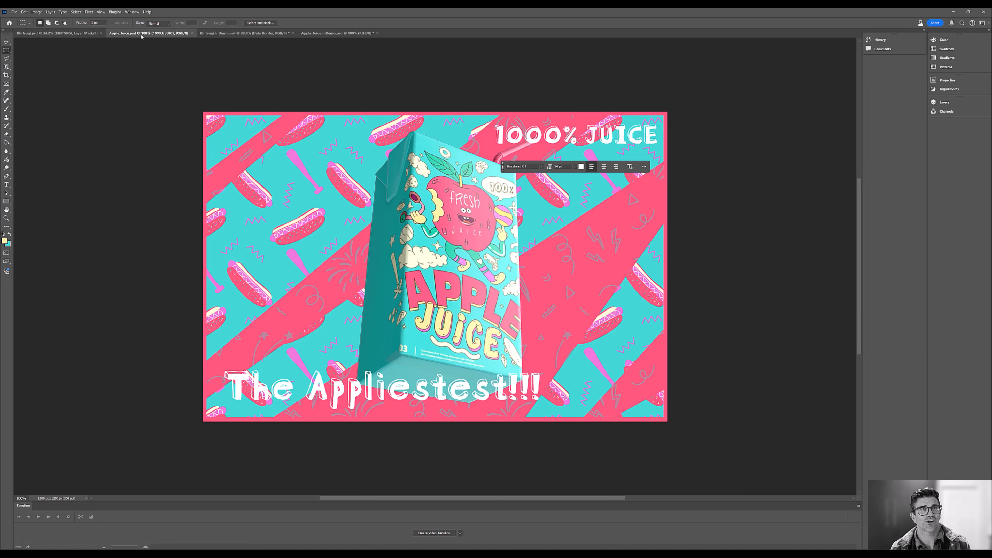
pyautogui.click(211, 31)
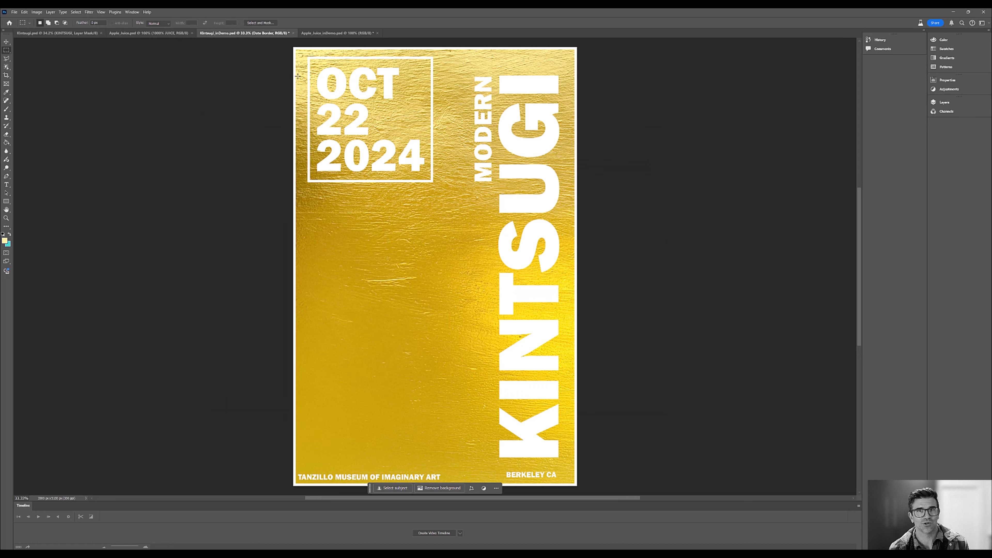
pyautogui.click(346, 33)
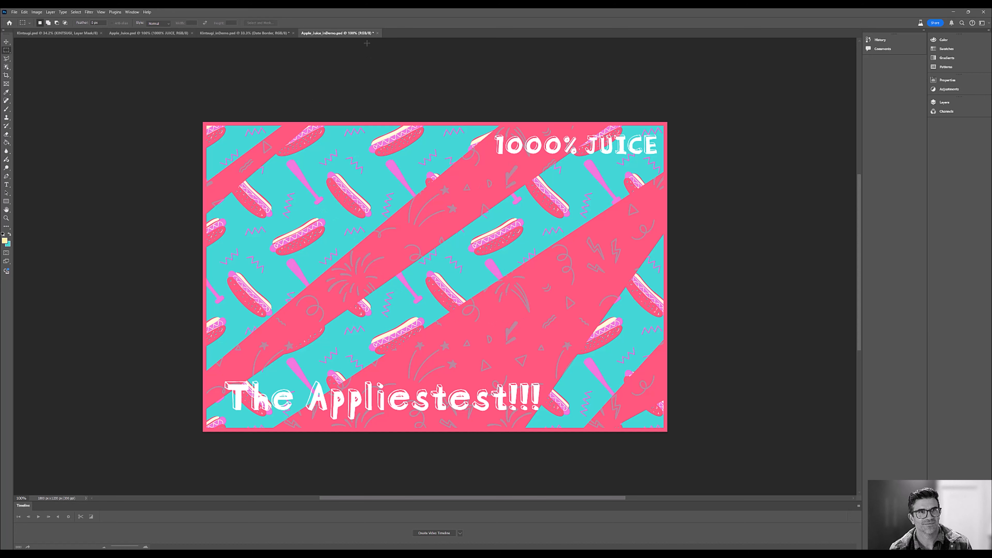
pyautogui.click(264, 33)
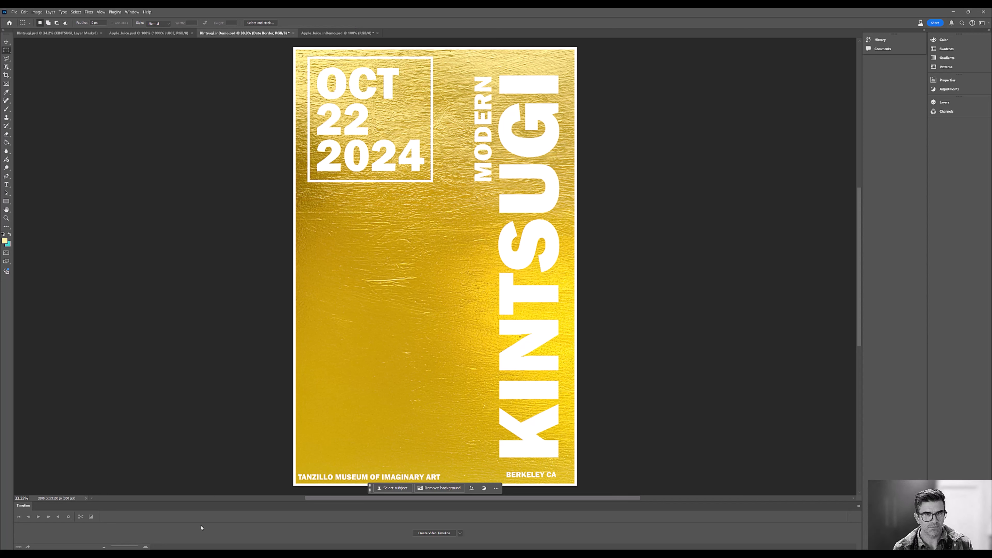
# Step: Place the Kintsugi_Teapot.usdz model from the Models folder into the Kintsugi poster
pyautogui.click(126, 553)
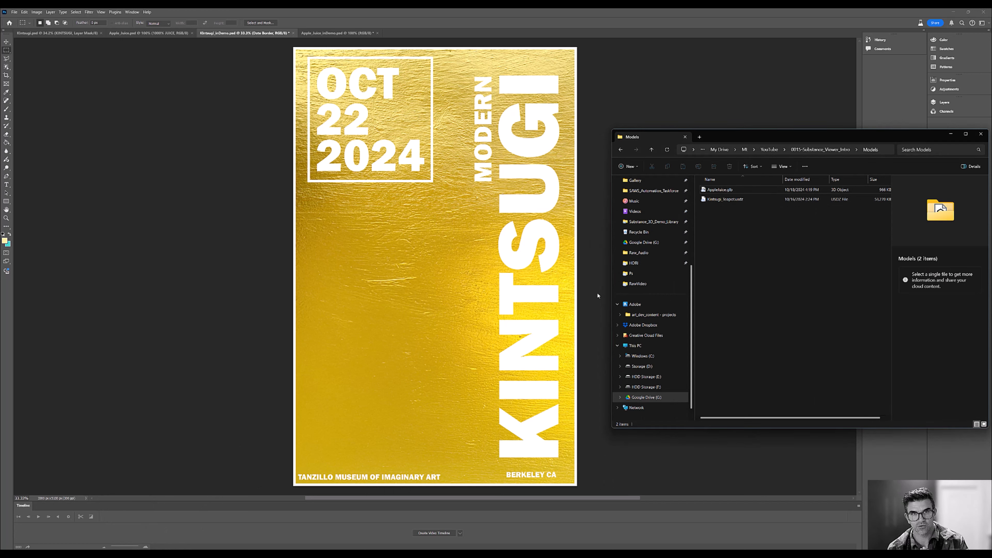
pyautogui.click(727, 199)
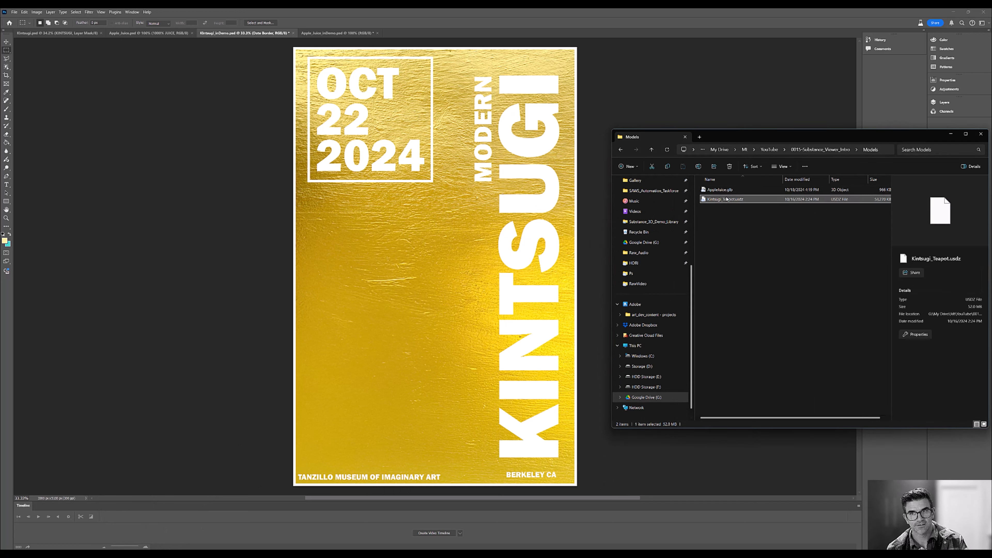
pyautogui.moveTo(726, 199); pyautogui.dragTo(391, 316)
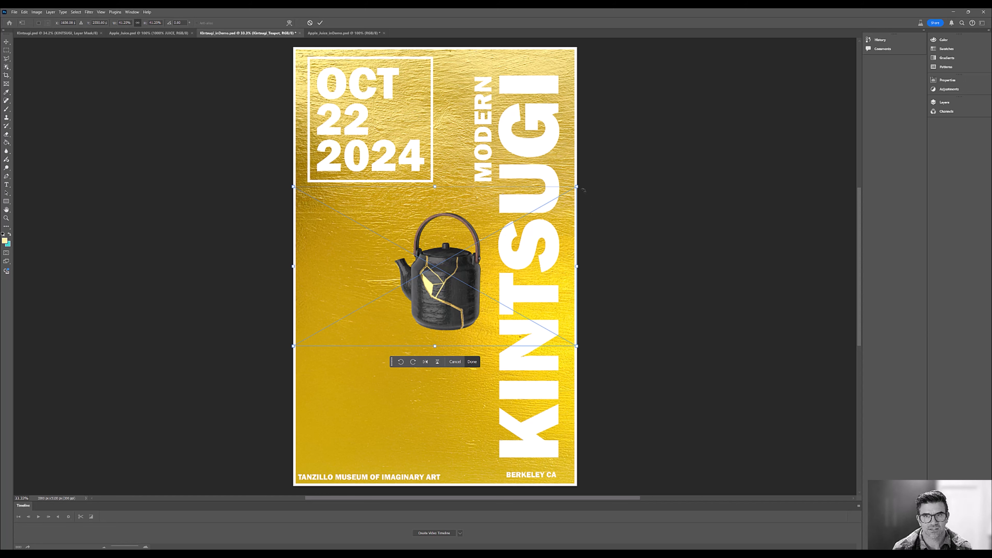
# Step: Scale the placed teapot up until it fills most of the poster's width, and center it over the gold background
pyautogui.moveTo(579, 185); pyautogui.dragTo(750, 90)
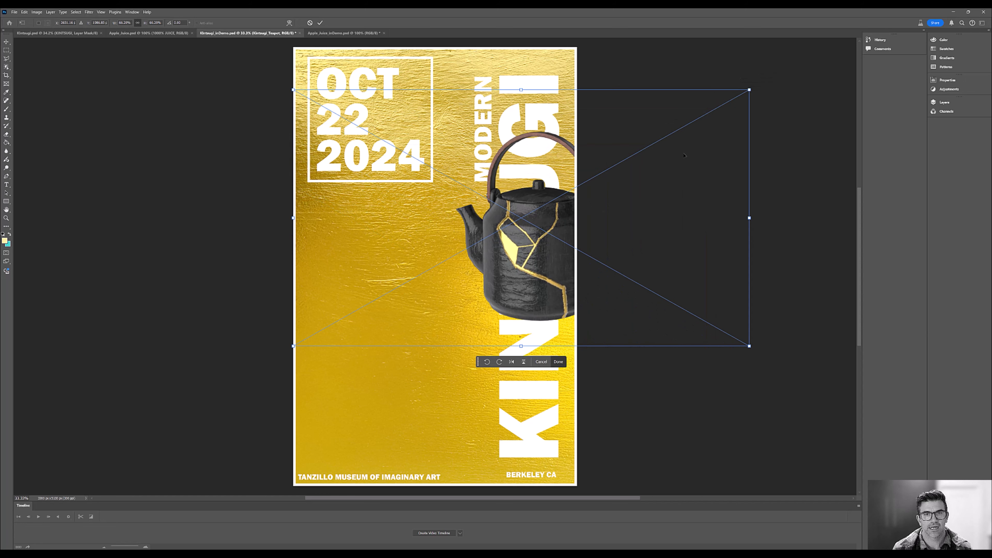
pyautogui.moveTo(293, 346); pyautogui.dragTo(132, 522)
pyautogui.moveTo(440, 262); pyautogui.dragTo(422, 241)
pyautogui.scroll(3, 420, 223)
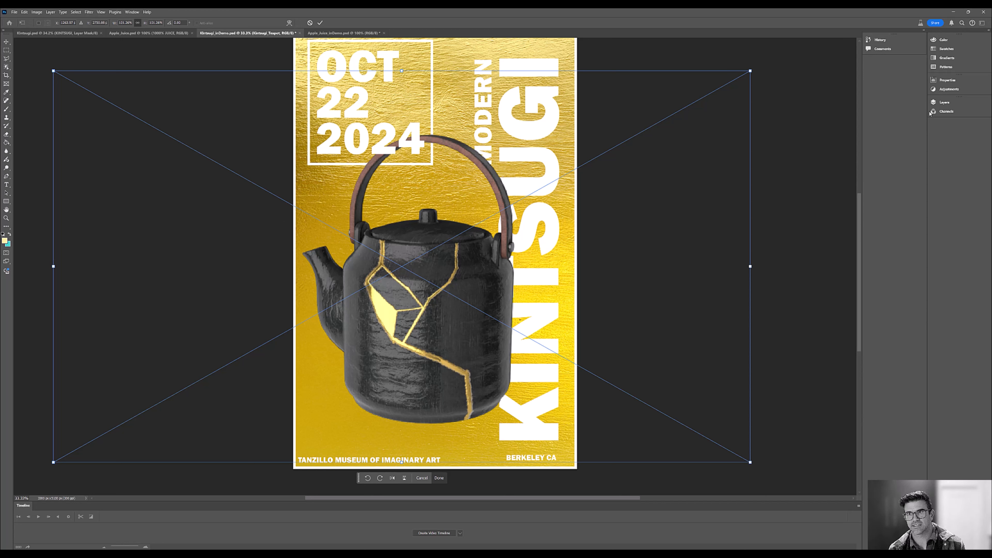
# Step: Open the teapot layer in Substance 3D Viewer and orbit to a close view from above, showing the gold cracks with the spout facing right
pyautogui.click(946, 103)
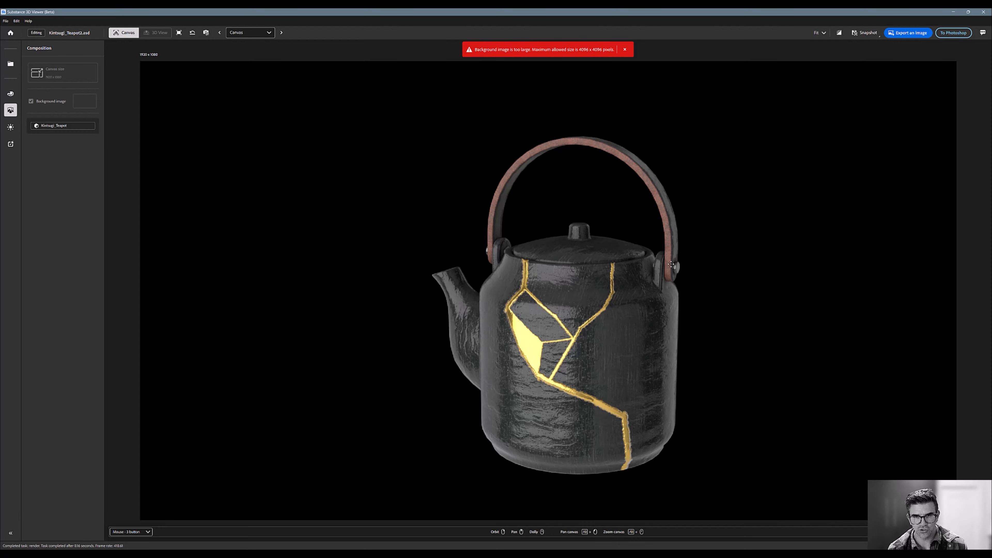
pyautogui.moveTo(635, 378); pyautogui.dragTo(620, 346)
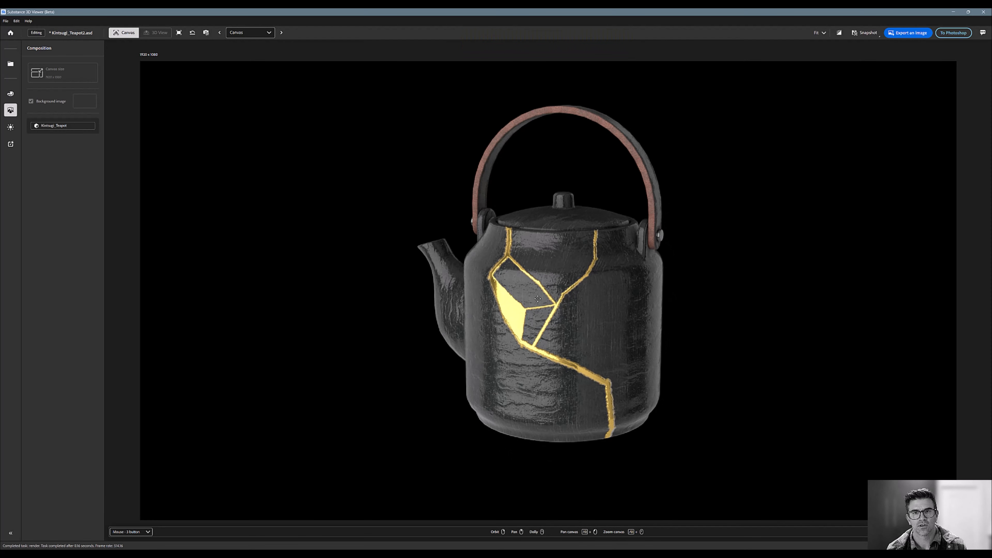
pyautogui.moveTo(503, 328)
pyautogui.mouseDown()
pyautogui.moveTo(544, 335)
pyautogui.moveTo(493, 324)
pyautogui.moveTo(486, 333)
pyautogui.mouseUp()
pyautogui.moveTo(487, 333); pyautogui.dragTo(692, 331, button='right')
pyautogui.moveTo(430, 324); pyautogui.dragTo(592, 349, button='right')
pyautogui.scroll(5, 517, 341)
pyautogui.moveTo(516, 339); pyautogui.dragTo(525, 346, button='middle')
pyautogui.moveTo(524, 345); pyautogui.dragTo(521, 339)
pyautogui.moveTo(521, 339); pyautogui.dragTo(538, 337, button='right')
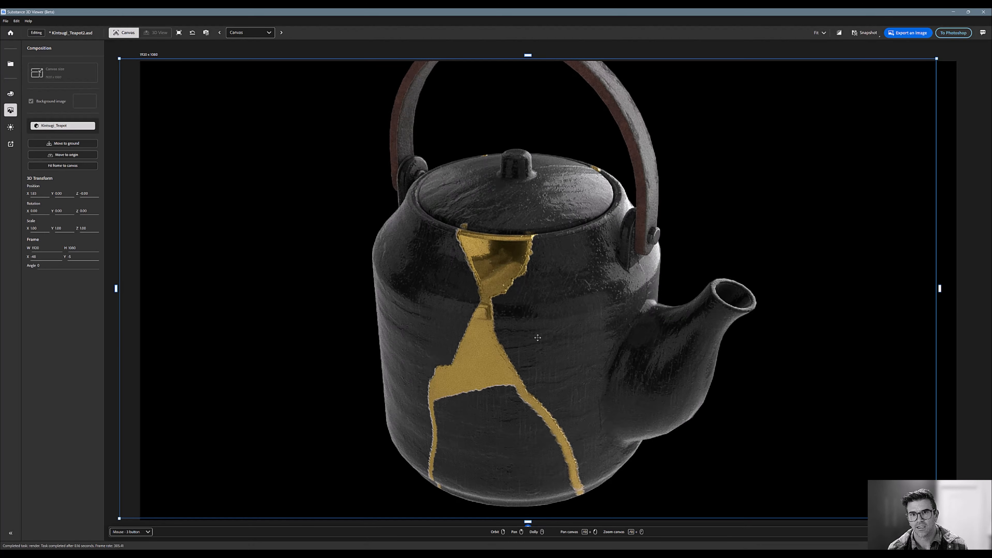
pyautogui.scroll(2, 546, 345)
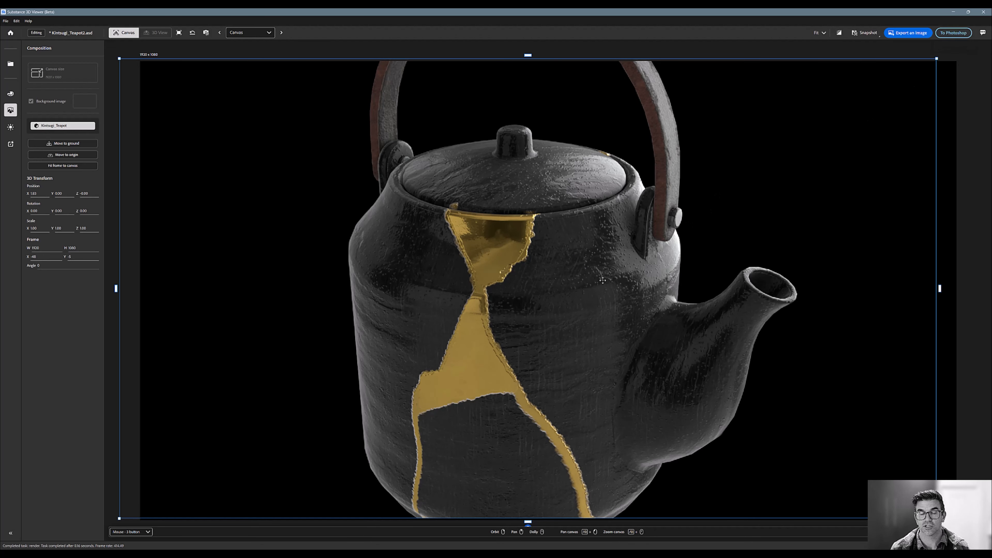
# Step: Send the updated teapot view back to Photoshop and reposition the teapot layer on the poster
pyautogui.click(955, 34)
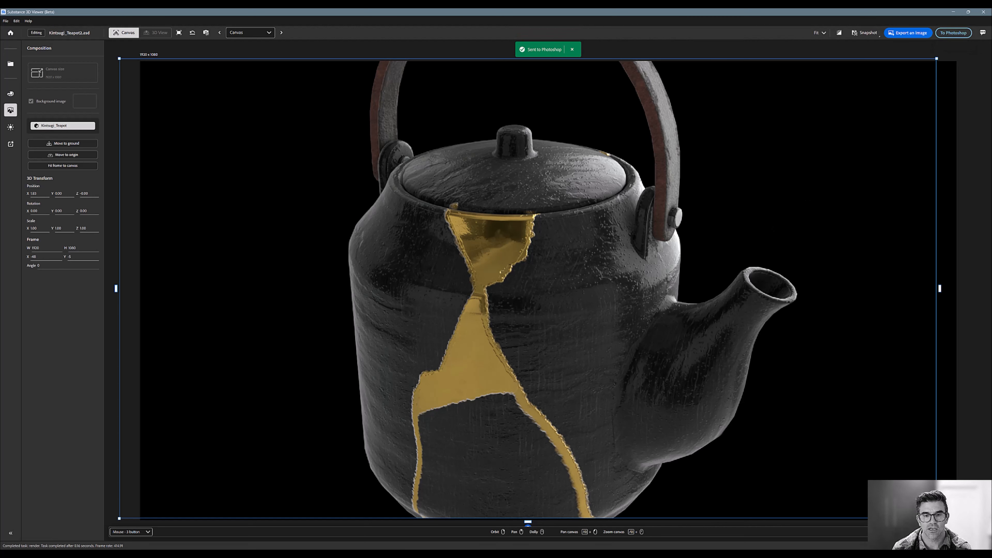
pyautogui.hotkey('alt', 'Tab')
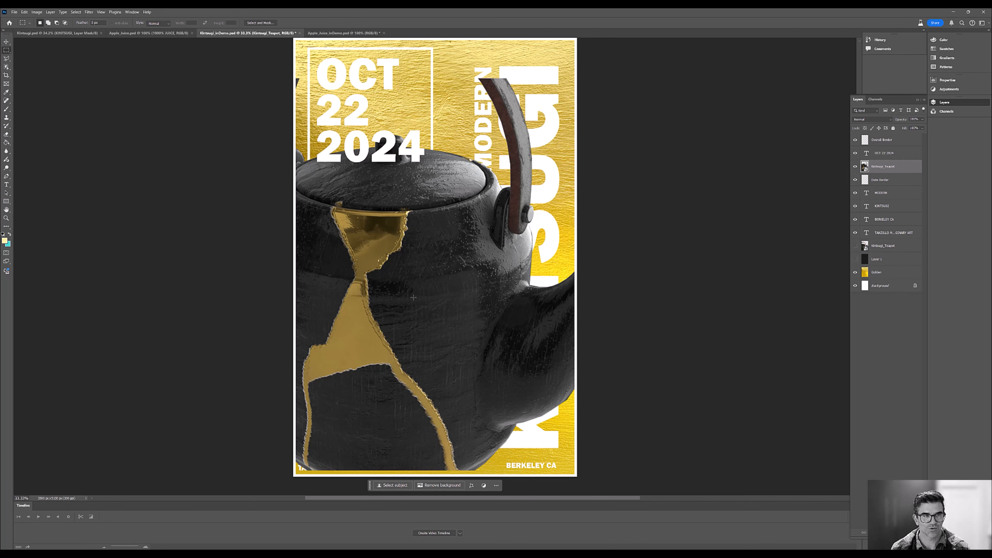
pyautogui.click(6, 41)
pyautogui.moveTo(484, 304); pyautogui.dragTo(468, 269)
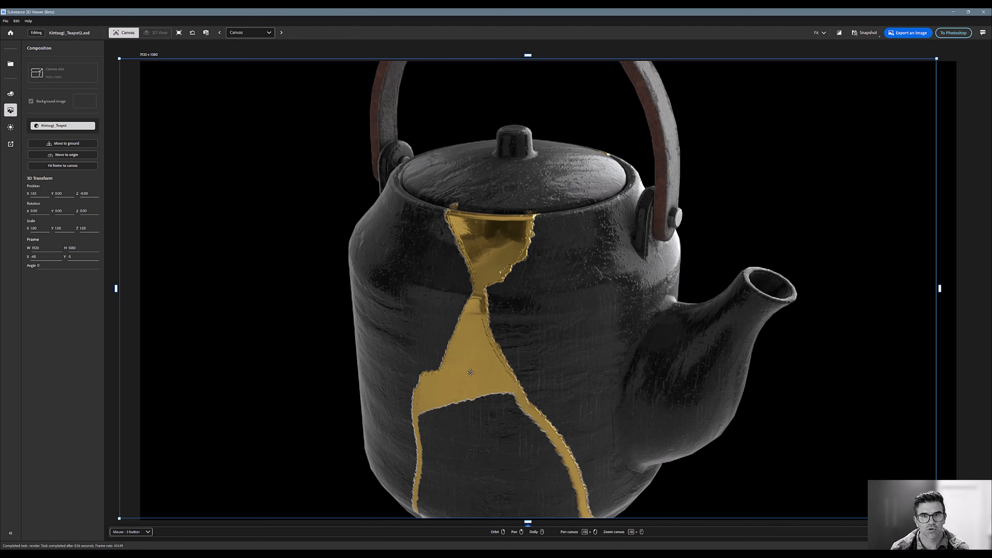
# Step: Back in Substance 3D Viewer, reframe the whole teapot on the canvas, rotate its lighting and open the Environment settings
pyautogui.scroll(-7, 494, 307)
pyautogui.scroll(1, 495, 307)
pyautogui.moveTo(522, 242); pyautogui.dragTo(499, 254, button='middle')
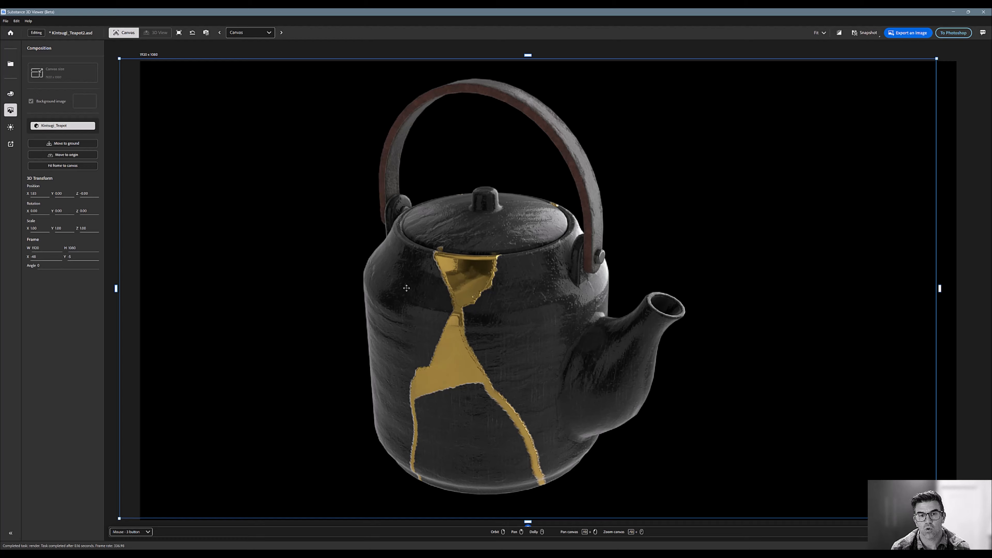
pyautogui.keyDown('shift'); pyautogui.moveTo(407, 288); pyautogui.dragTo(443, 375, button='right'); pyautogui.keyUp('shift')
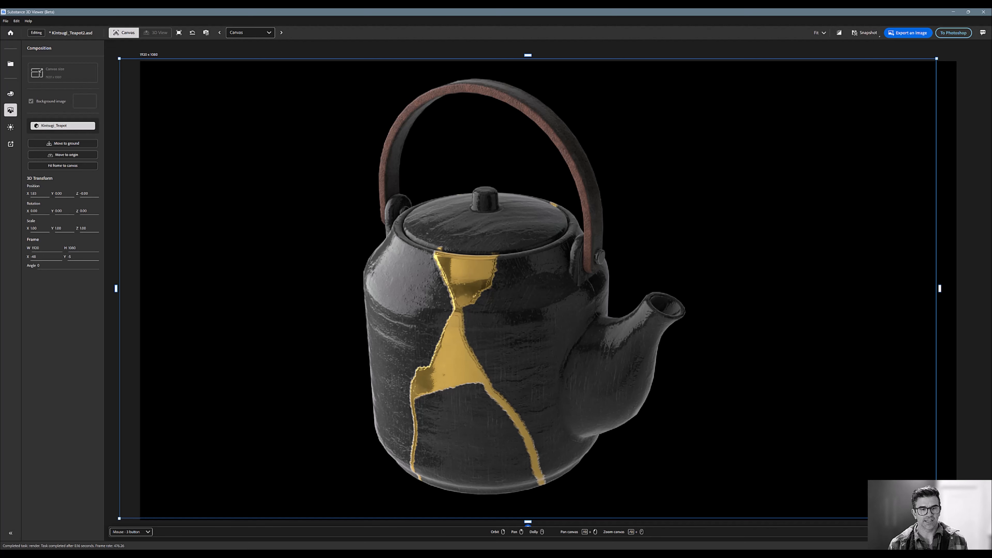
pyautogui.click(11, 127)
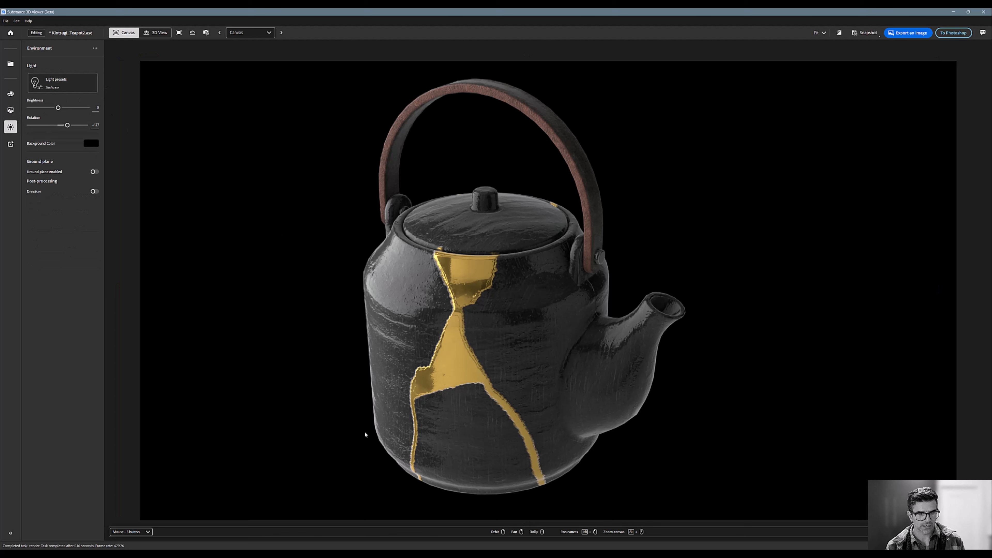
# Step: Switch to the web browser and open HDRI Haven's Sunrise Sunset page in a new tab
pyautogui.click(210, 554)
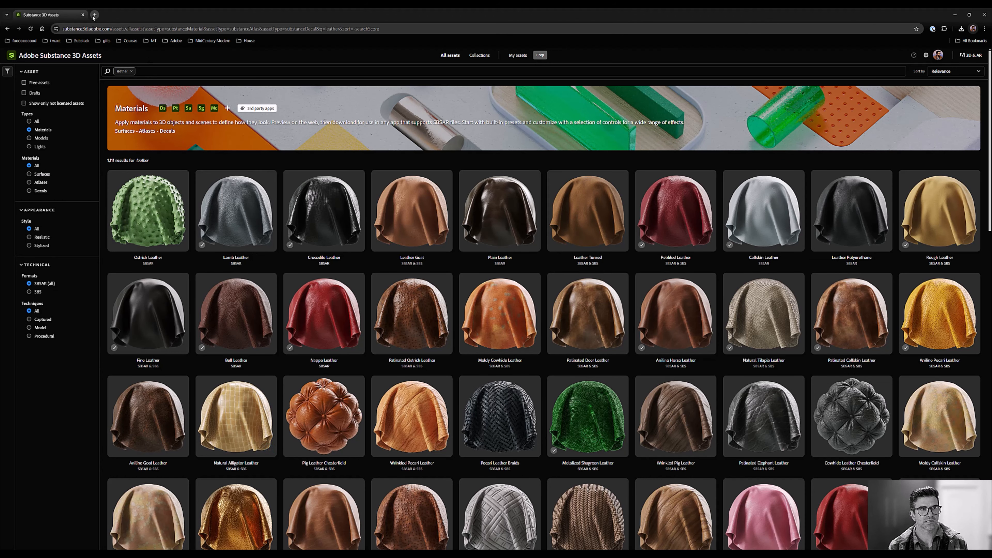
pyautogui.click(94, 14)
pyautogui.write('hdri')
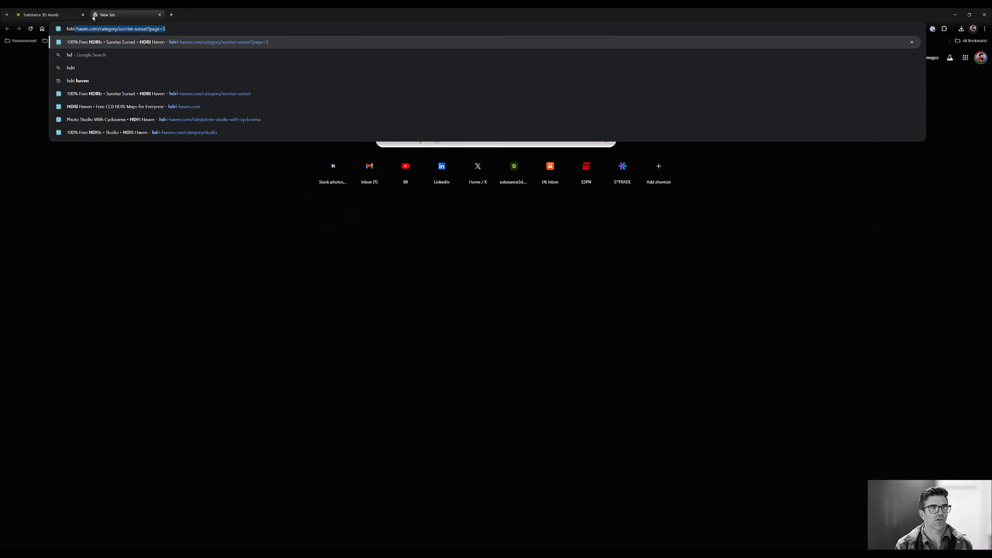
pyautogui.press('Return')
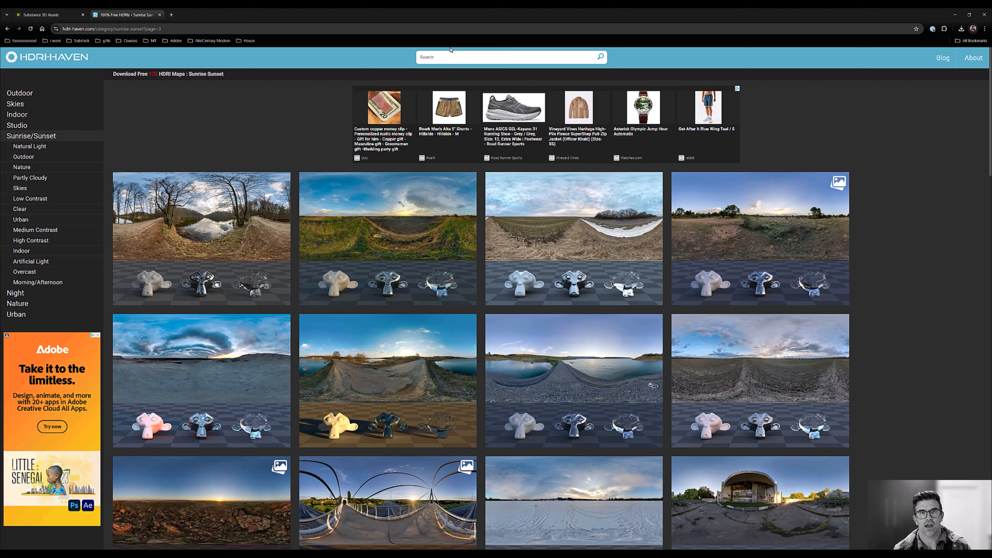
# Step: Search HDRI Haven for "golden hour"
pyautogui.write('golde')
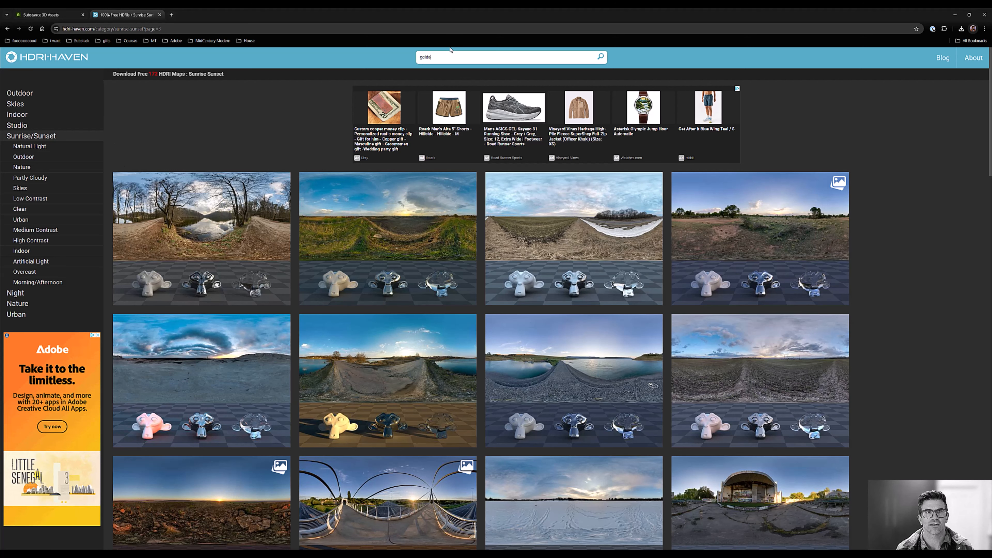
pyautogui.write('n hour')
pyautogui.press('Return')
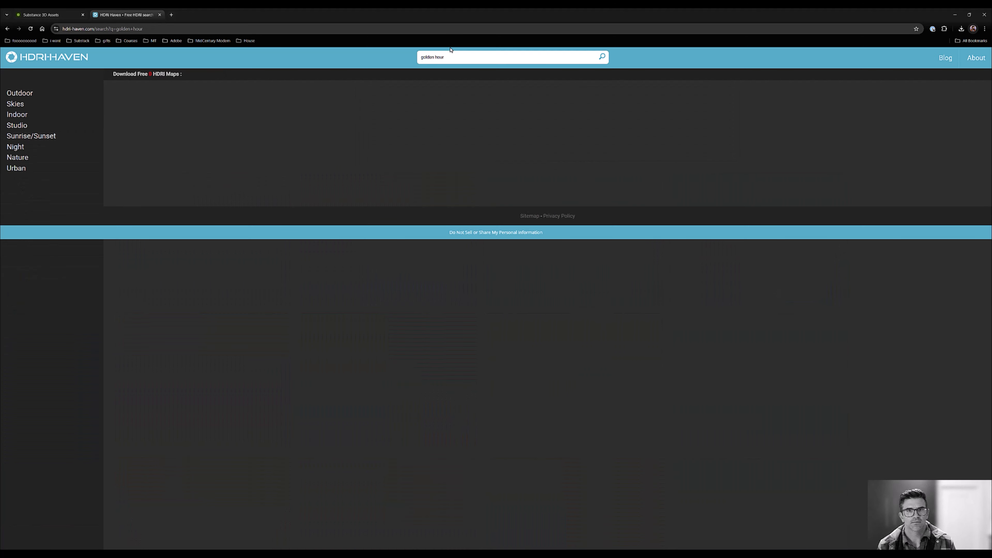
# Step: Browse HDRI Haven's Sunrise/Sunset category for environment maps that could light the teapot
pyautogui.click(30, 139)
pyautogui.scroll(-5, 388, 332)
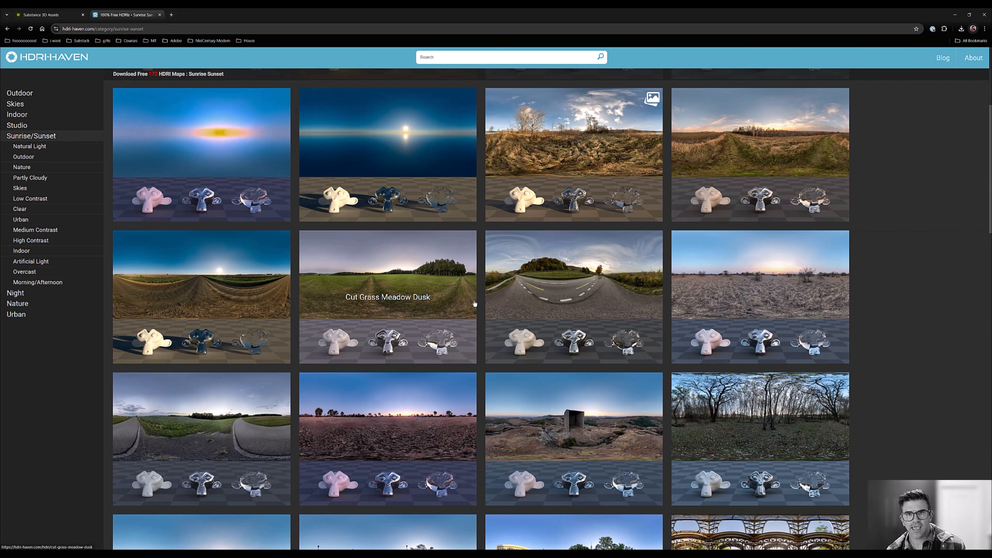
pyautogui.scroll(-7, 660, 341)
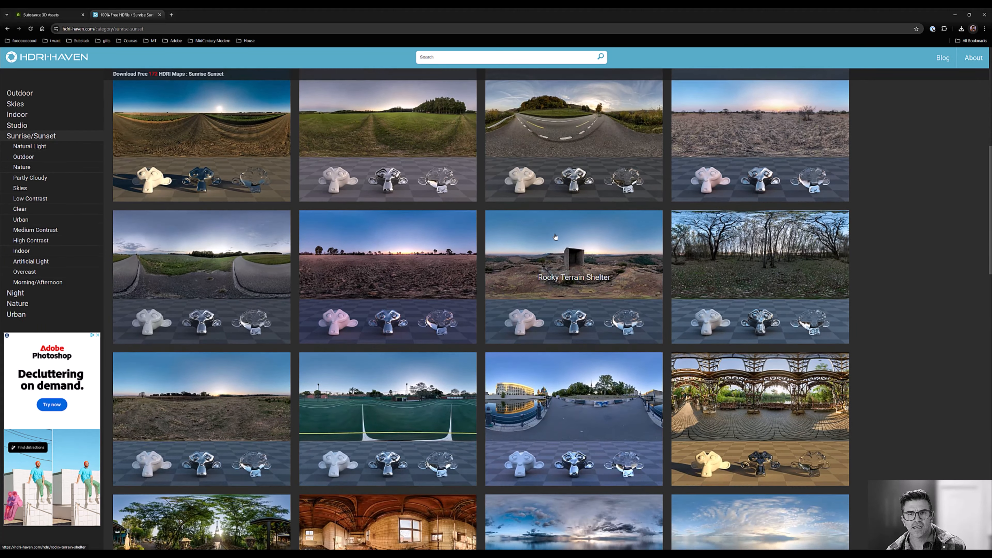
pyautogui.scroll(-4, 525, 338)
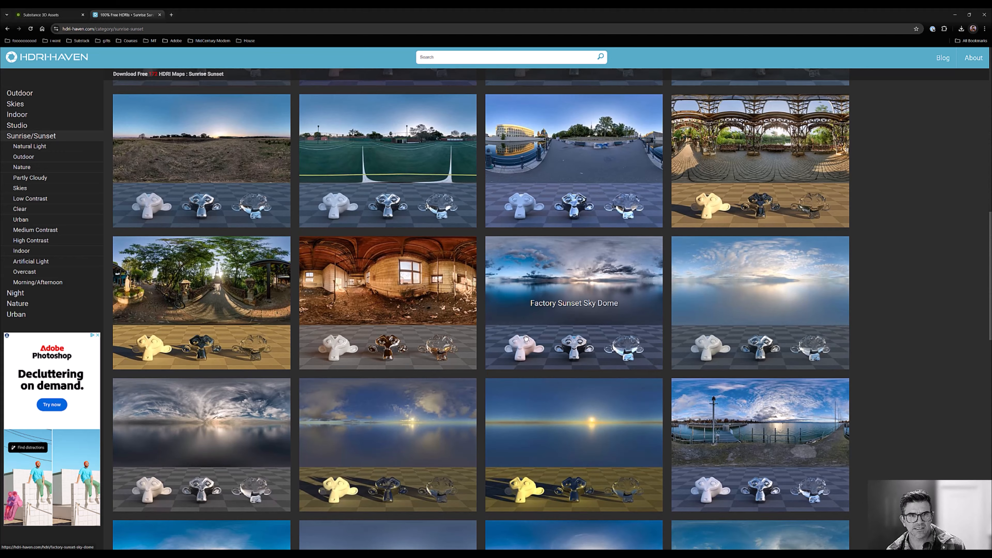
pyautogui.scroll(-5, 526, 338)
pyautogui.scroll(-20, 525, 338)
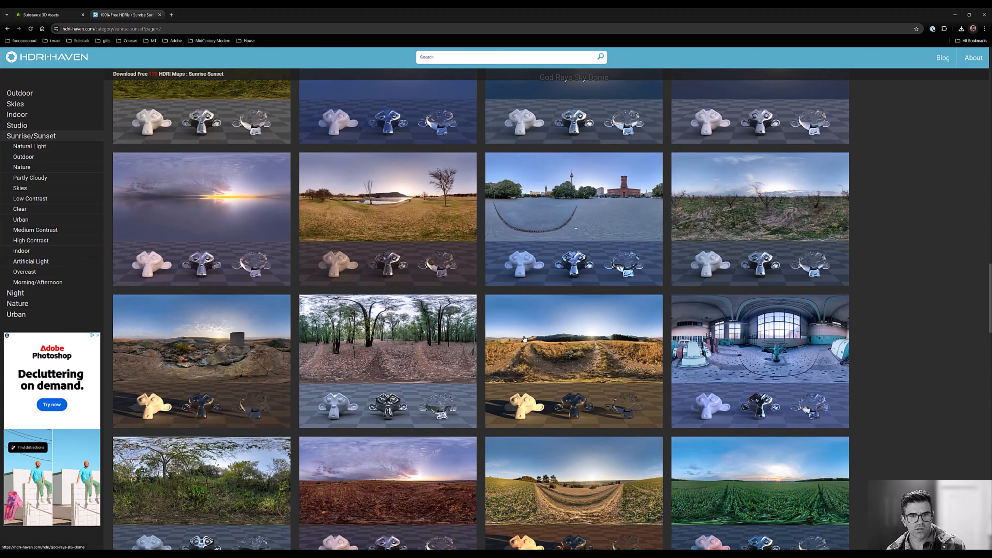
pyautogui.scroll(-12, 525, 339)
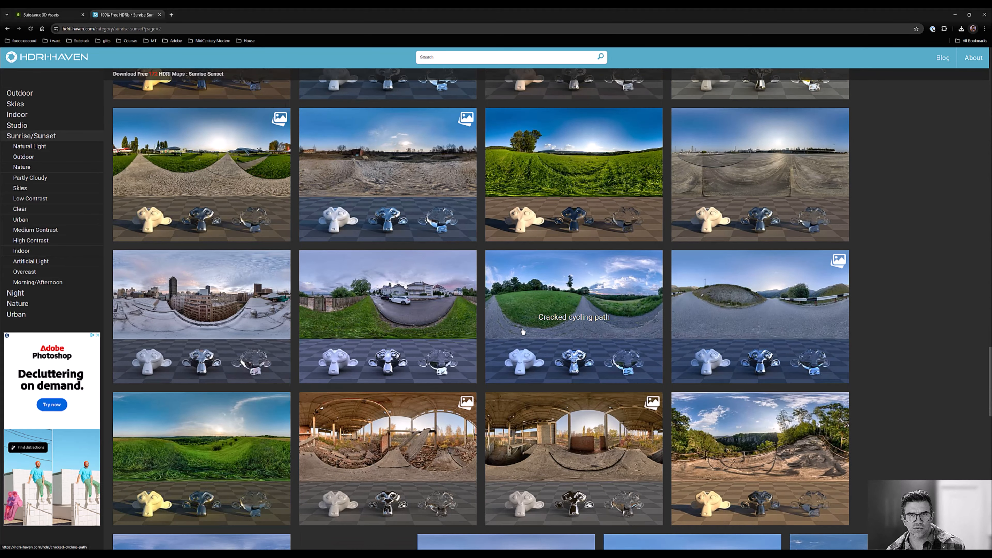
pyautogui.scroll(-12, 523, 332)
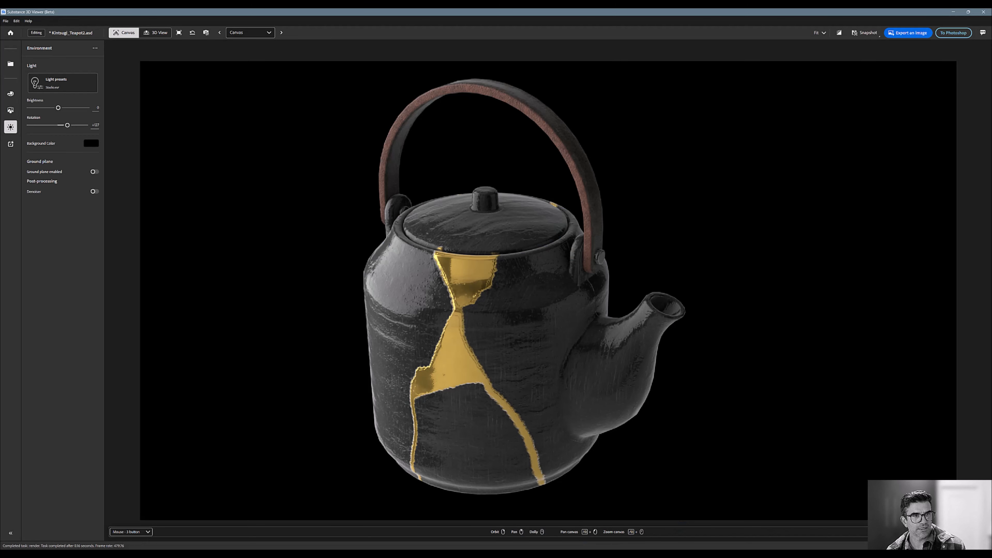
# Step: Open the teapot's light presets in Substance 3D Viewer and browse to the project's HDRI folder in File Explorer
pyautogui.hotkey('alt', 'Tab')
pyautogui.click(58, 82)
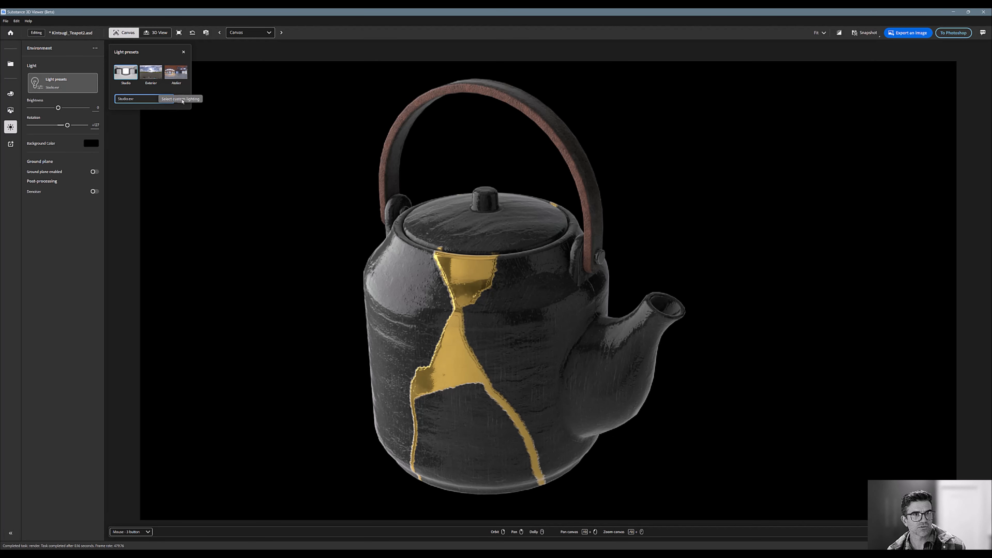
pyautogui.hotkey('alt', 'Tab')
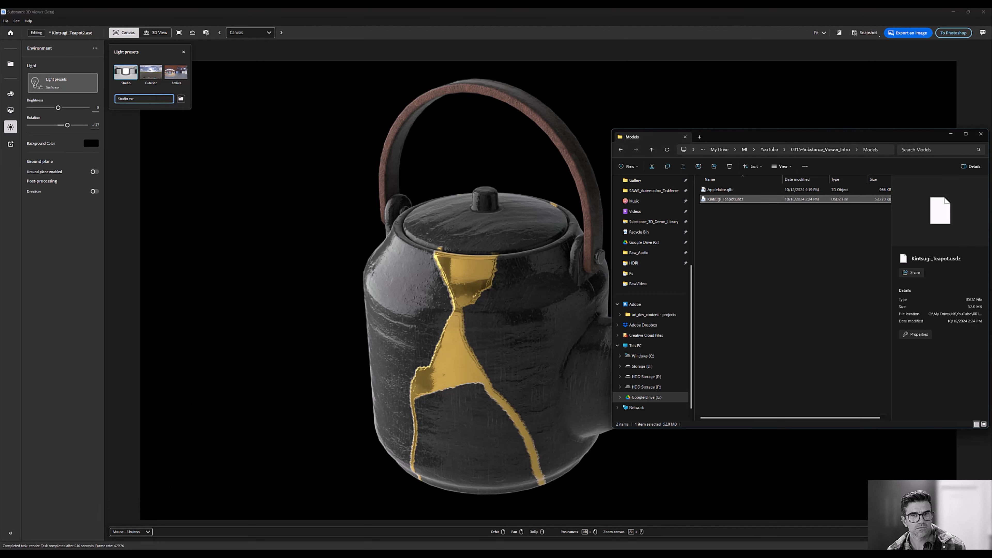
pyautogui.click(652, 151)
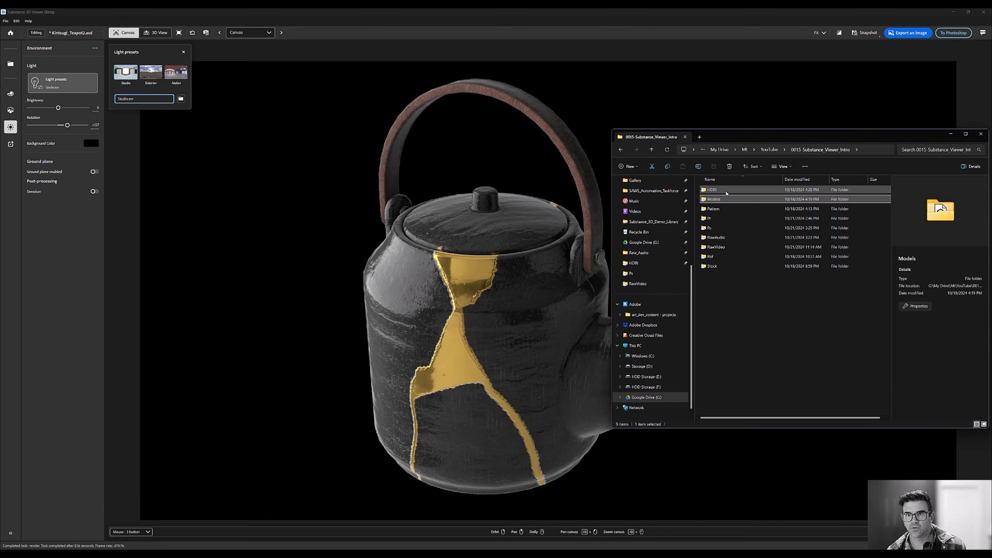
pyautogui.click(727, 191)
pyautogui.doubleClick(726, 191)
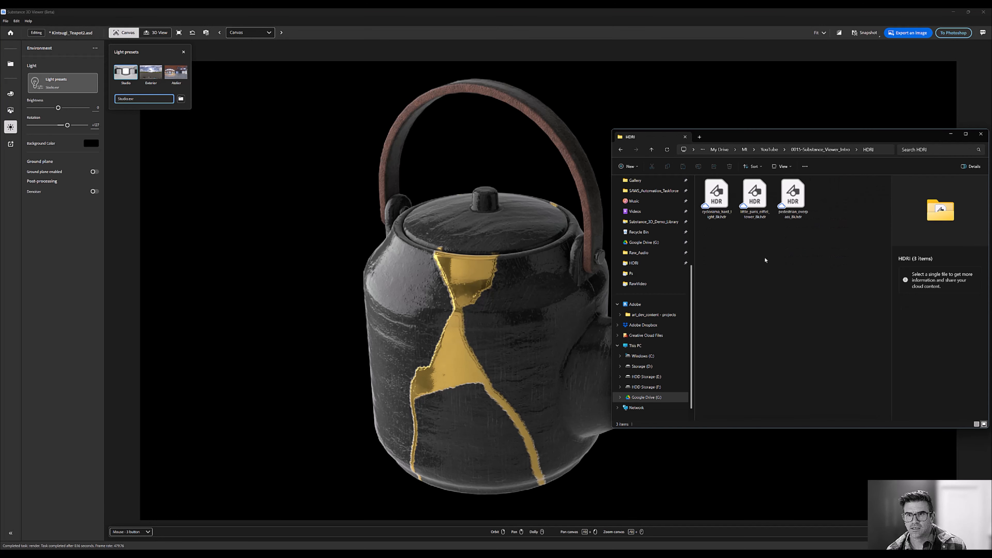
# Step: Load pedestrian_overpass_8k.hdr as the teapot's custom lighting and rotate the light so it brightens the front and spout
pyautogui.moveTo(801, 199); pyautogui.dragTo(317, 233)
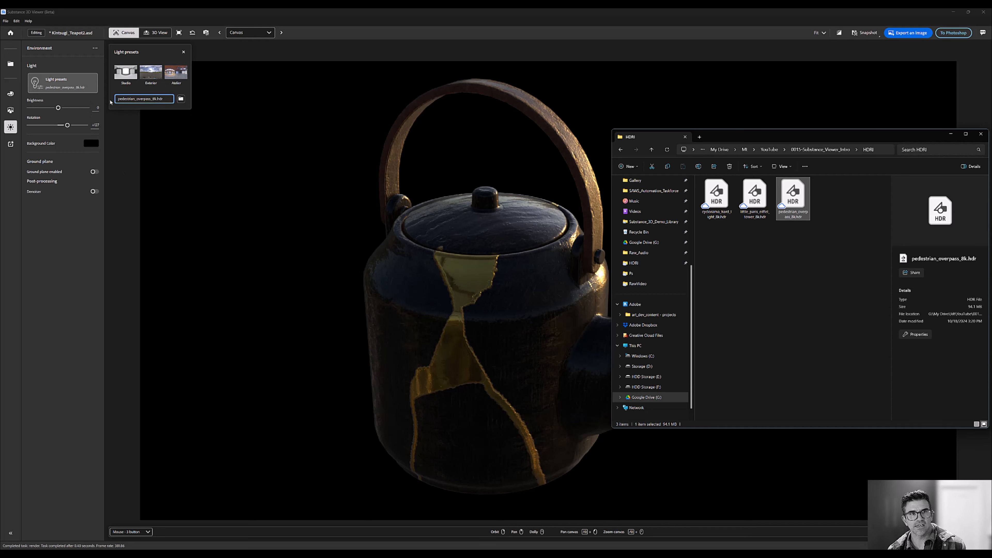
pyautogui.keyDown('shift'); pyautogui.moveTo(358, 390); pyautogui.dragTo(102, 344, button='right'); pyautogui.keyUp('shift')
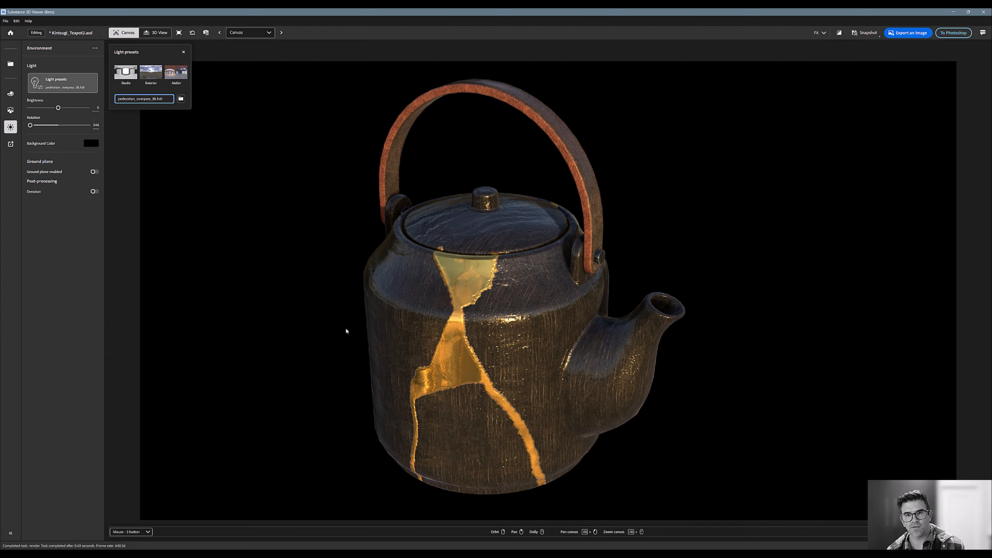
pyautogui.keyDown('alt'); pyautogui.moveTo(347, 329); pyautogui.dragTo(358, 327); pyautogui.keyUp('alt')
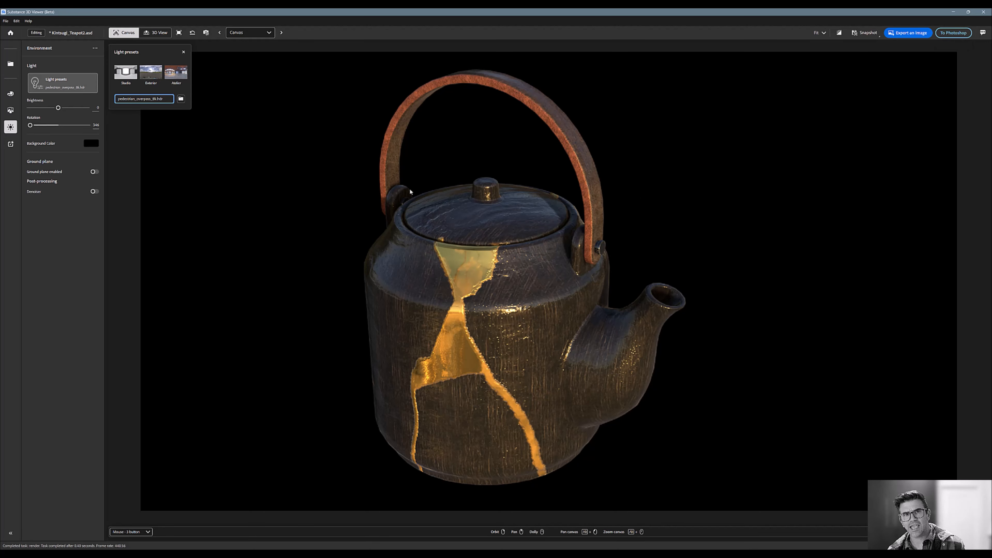
# Step: Narrow the canvas view's field of view to about 11° and frame the teapot's lid, gold cracks and spout close up
pyautogui.click(206, 33)
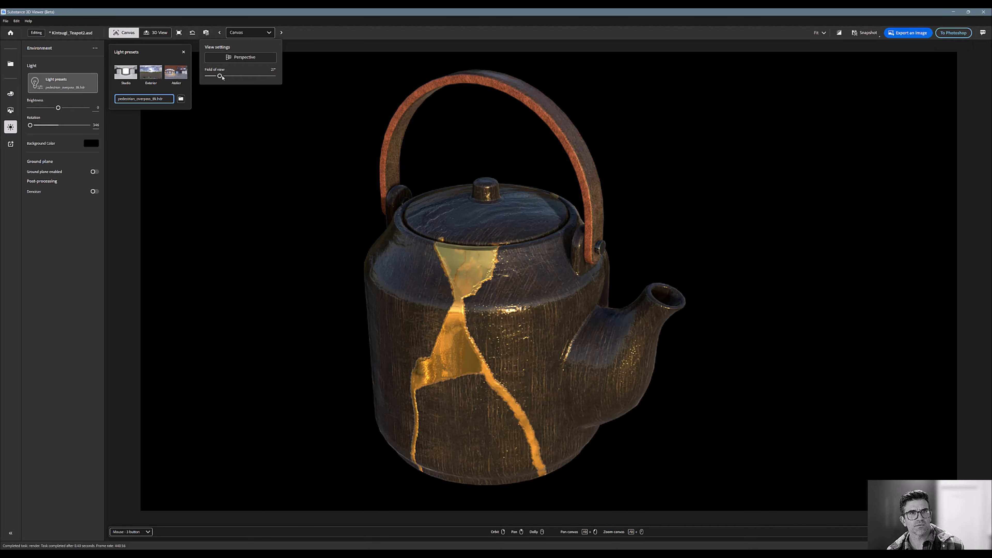
pyautogui.moveTo(221, 77)
pyautogui.mouseDown()
pyautogui.moveTo(239, 76)
pyautogui.moveTo(210, 77)
pyautogui.mouseUp()
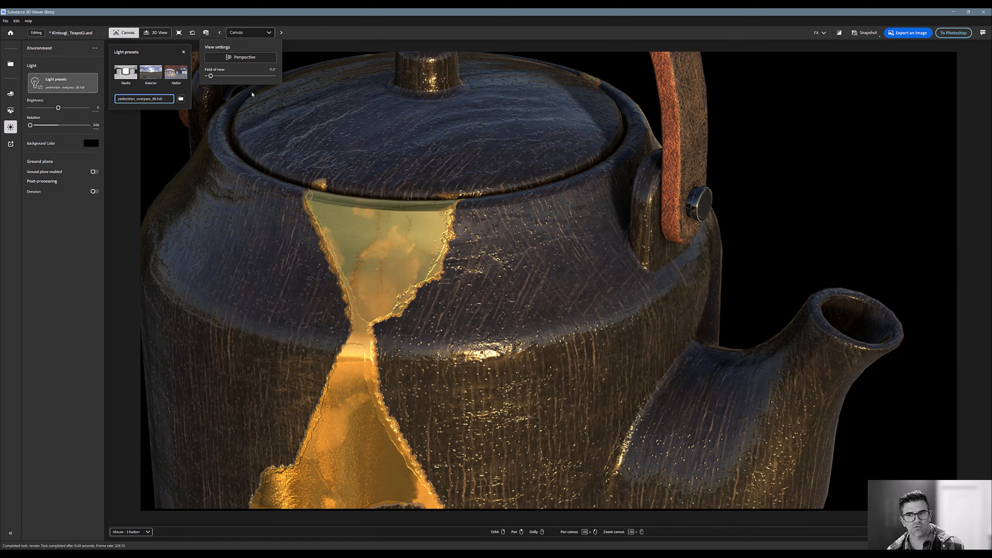
pyautogui.moveTo(475, 216)
pyautogui.mouseDown()
pyautogui.moveTo(506, 224)
pyautogui.moveTo(488, 220)
pyautogui.mouseUp()
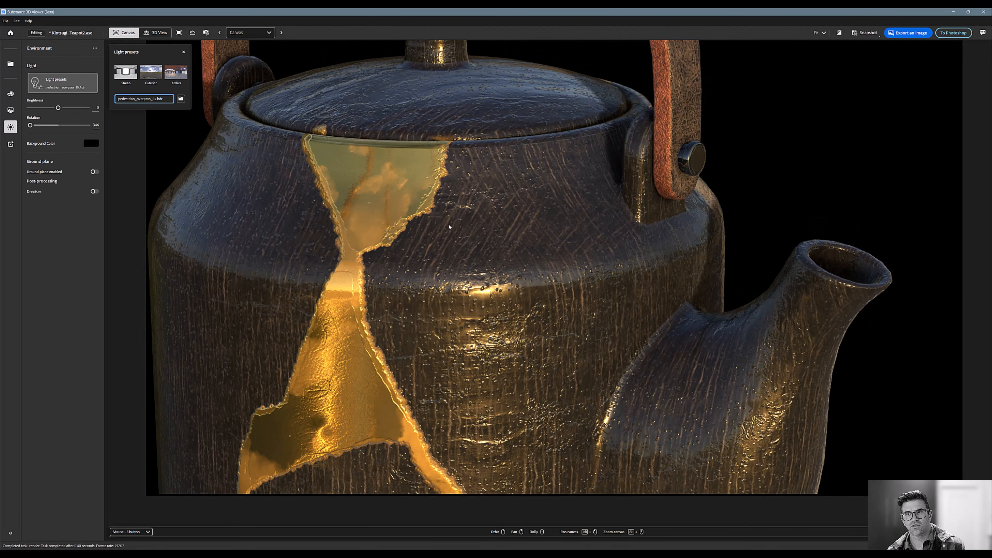
pyautogui.scroll(-5, 449, 227)
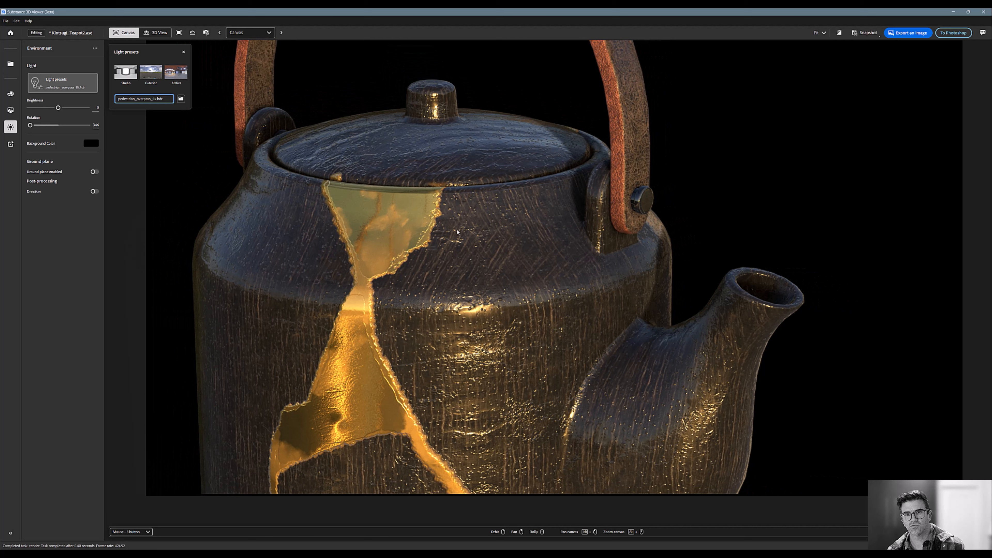
# Step: Send the relit teapot to the Photoshop poster and shift it down and to the left
pyautogui.click(955, 34)
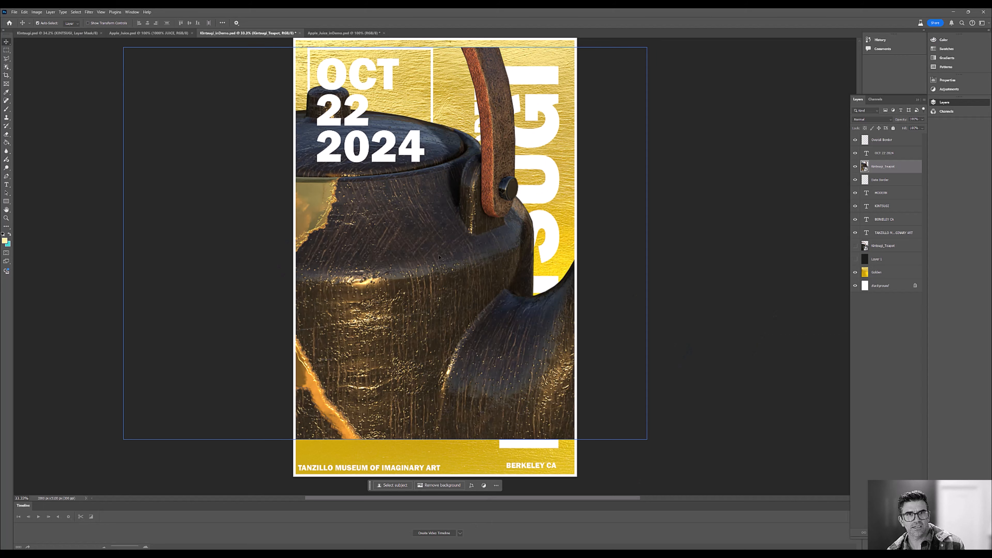
pyautogui.moveTo(442, 233); pyautogui.dragTo(358, 269)
# Step: Switch to the finished Kintsugi.psd poster and toggle the masked KINTSUGI text layer off and on
pyautogui.click(57, 33)
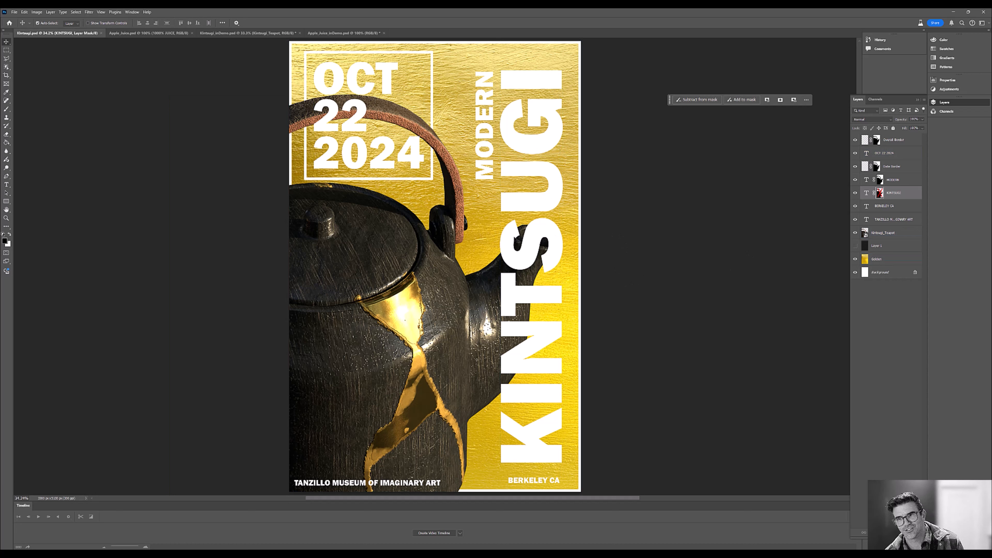
pyautogui.click(856, 193)
pyautogui.click(856, 193)
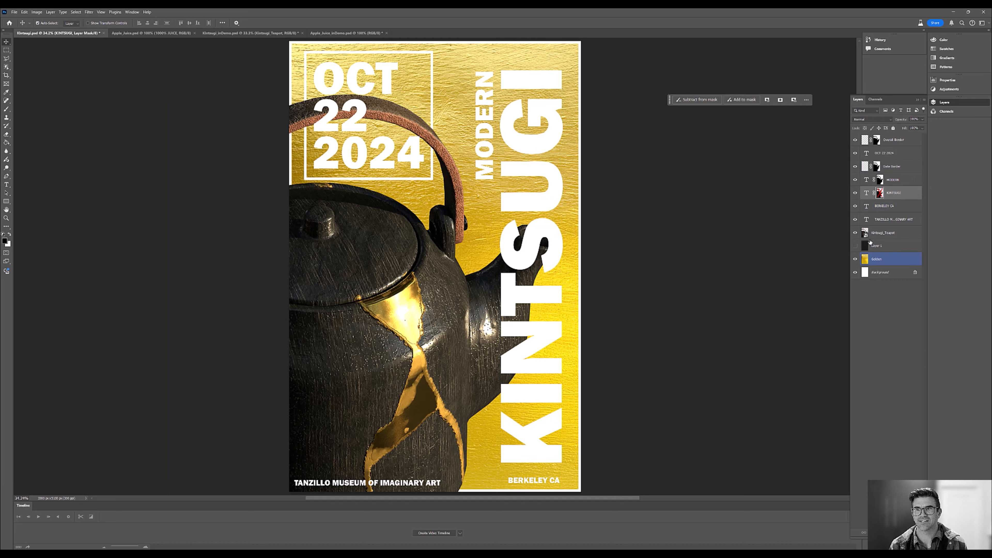
# Step: Load the Kintsugi_Teapot layer's outline as a selection, check it against the masked border layer, and deselect it
pyautogui.keyDown('ctrl'); pyautogui.click(866, 233); pyautogui.keyUp('ctrl')
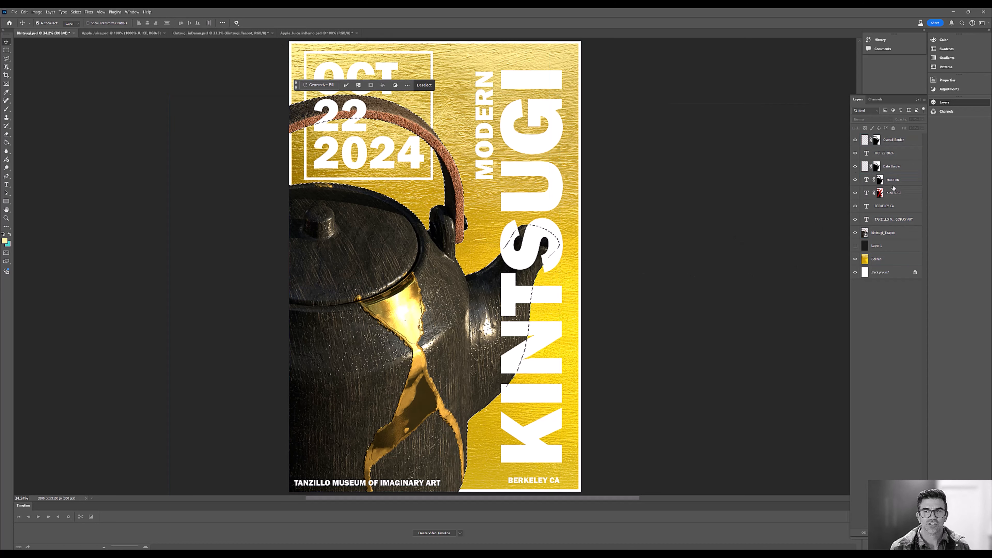
pyautogui.click(870, 154)
pyautogui.click(864, 166)
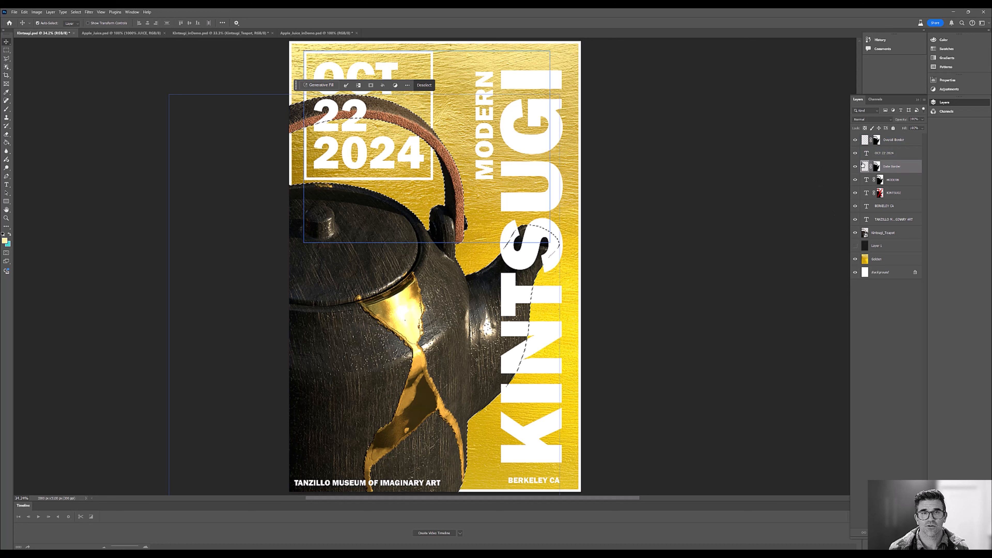
pyautogui.click(647, 247)
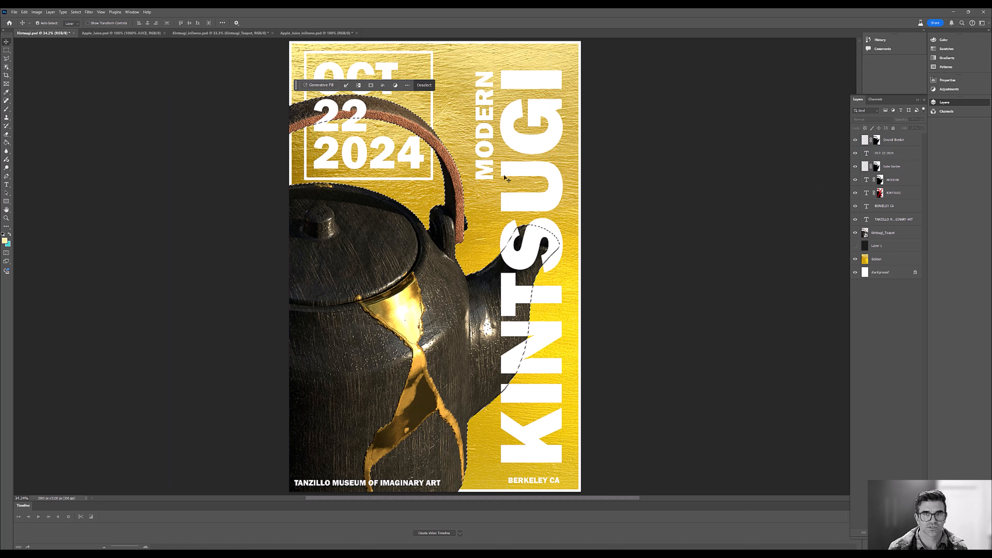
pyautogui.press('m')
pyautogui.click(86, 79)
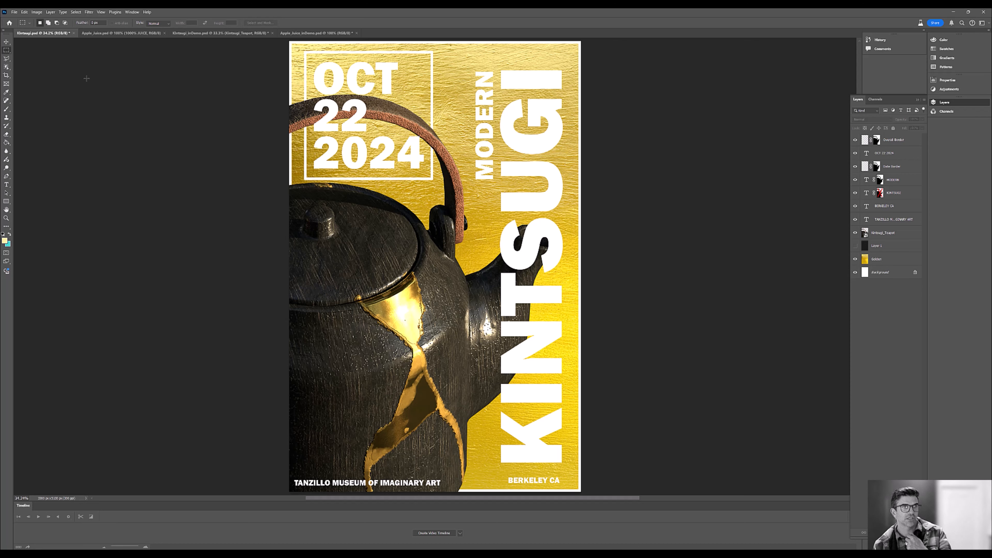
# Step: View Apple_Juice.psd, switch to Apple_Juice_InDemo.psd and place AppleJuice.glb from the project's Models folder into it
pyautogui.click(122, 32)
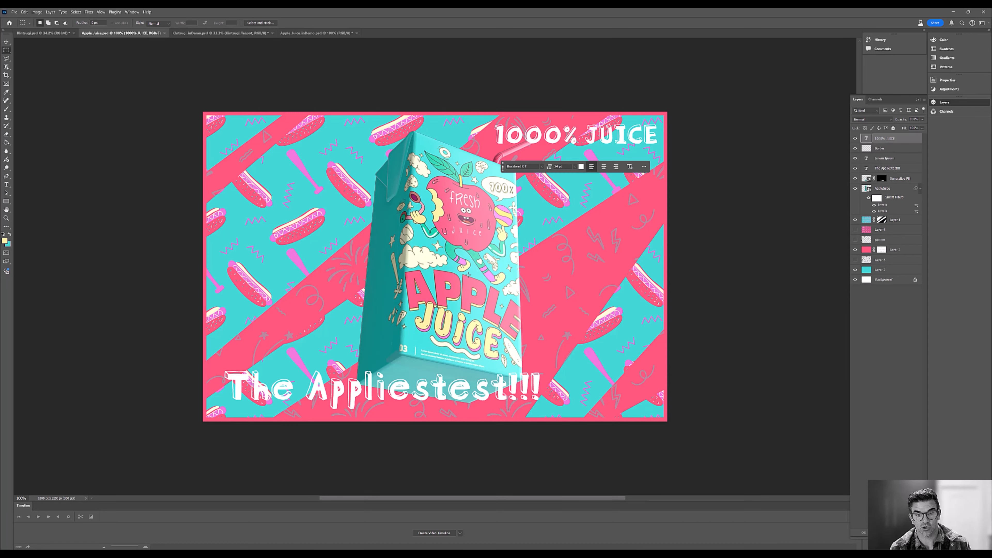
pyautogui.click(317, 33)
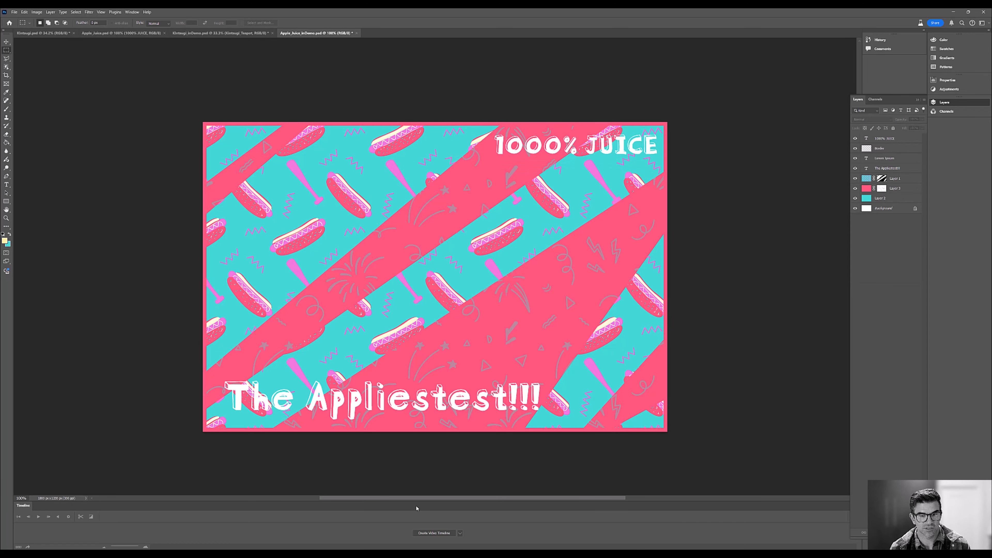
pyautogui.click(126, 549)
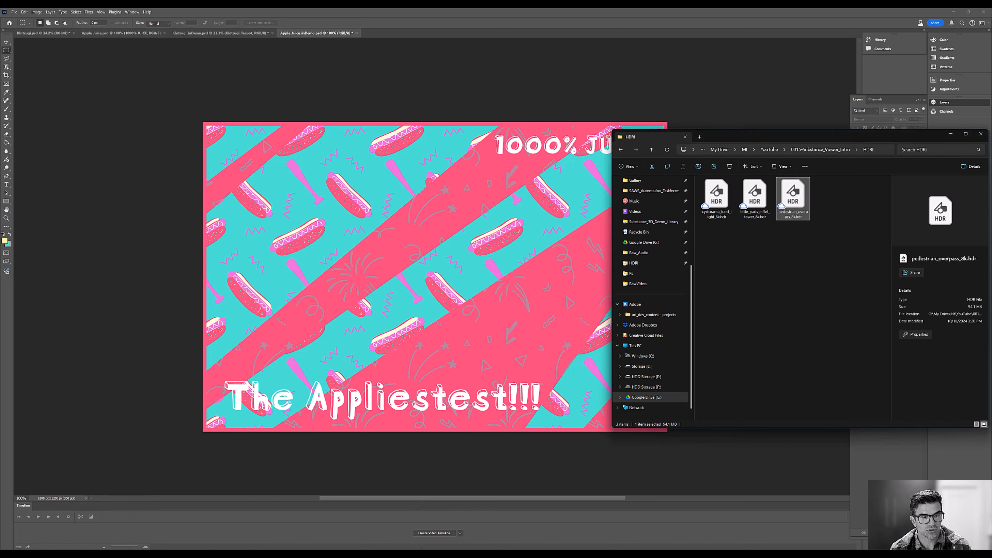
pyautogui.click(652, 150)
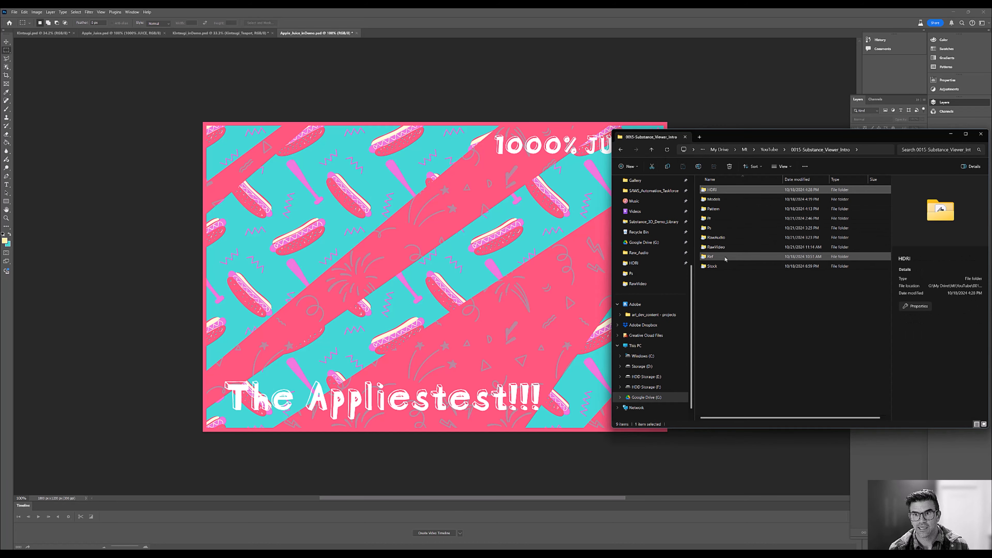
pyautogui.doubleClick(725, 200)
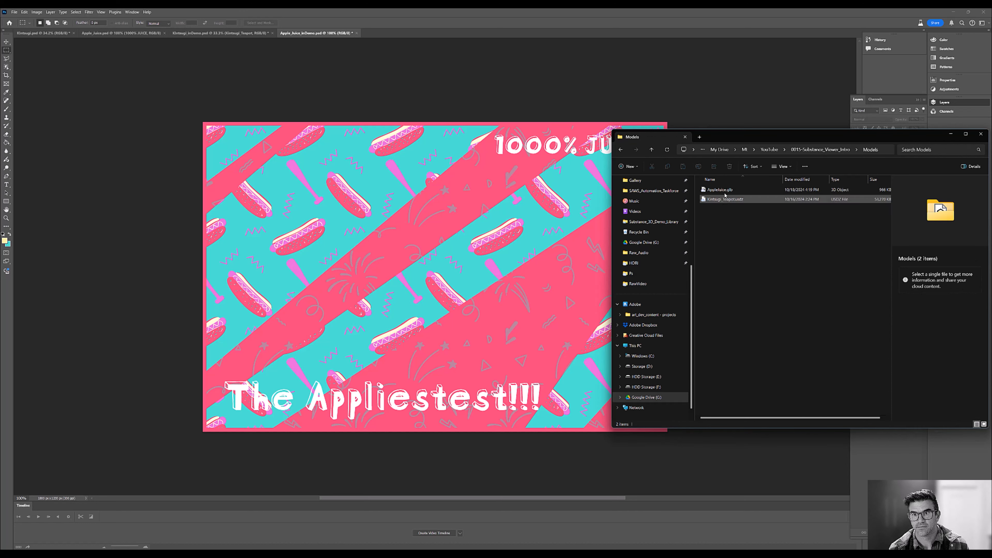
pyautogui.moveTo(728, 190); pyautogui.dragTo(454, 280)
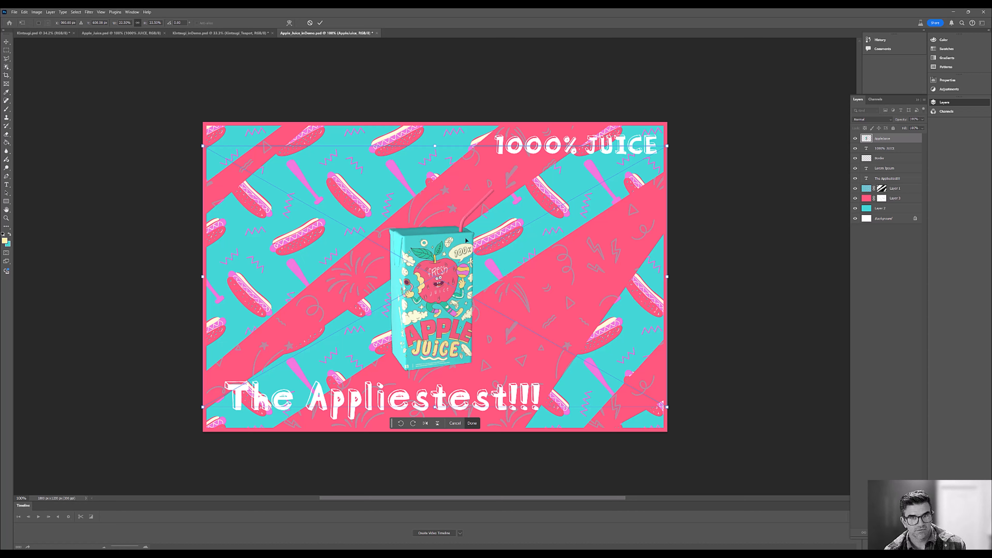
# Step: Enlarge the placed juice box to fill most of the banner's height, move it slightly up and commit the placement
pyautogui.moveTo(677, 149); pyautogui.dragTo(820, 63)
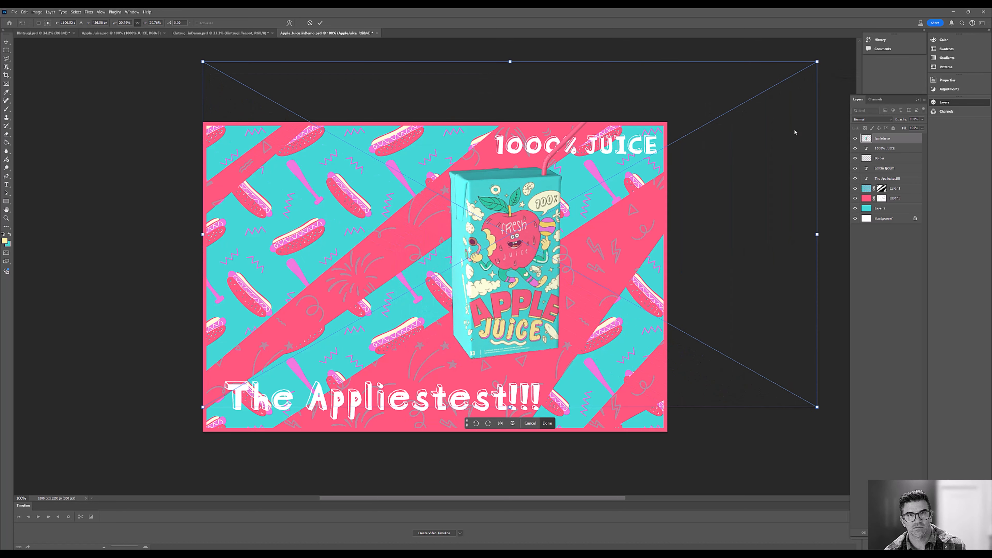
pyautogui.moveTo(202, 408); pyautogui.dragTo(73, 487)
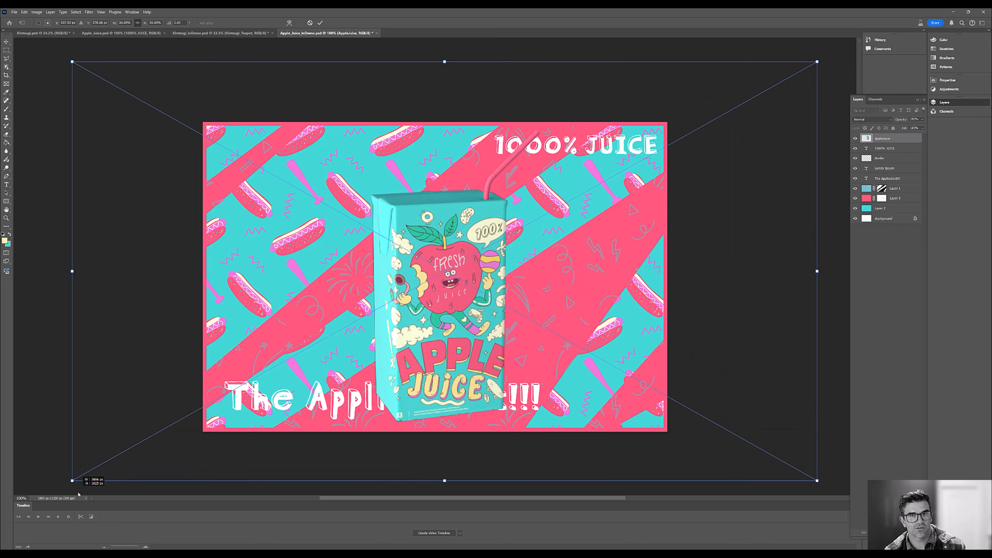
pyautogui.moveTo(417, 338); pyautogui.dragTo(414, 307)
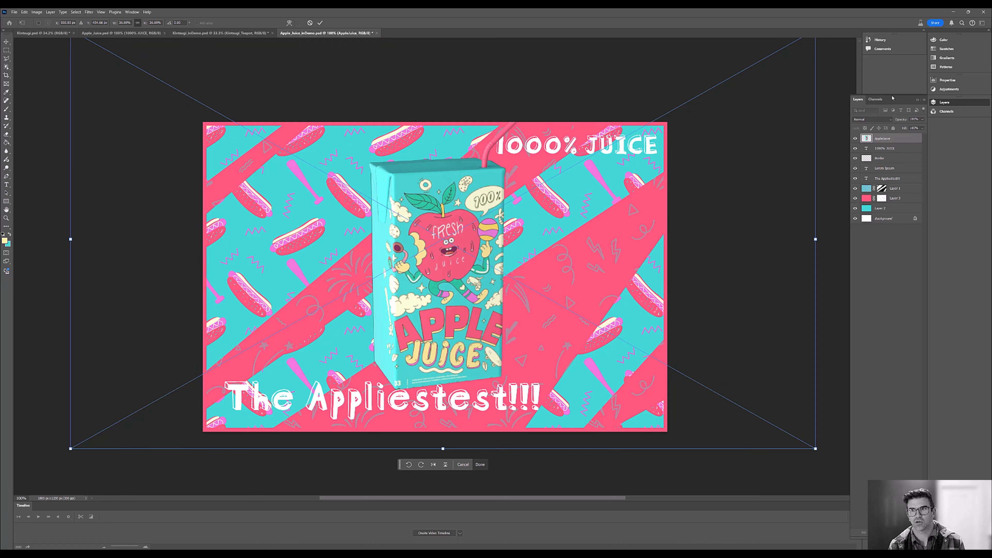
pyautogui.press('Return')
pyautogui.press('m')
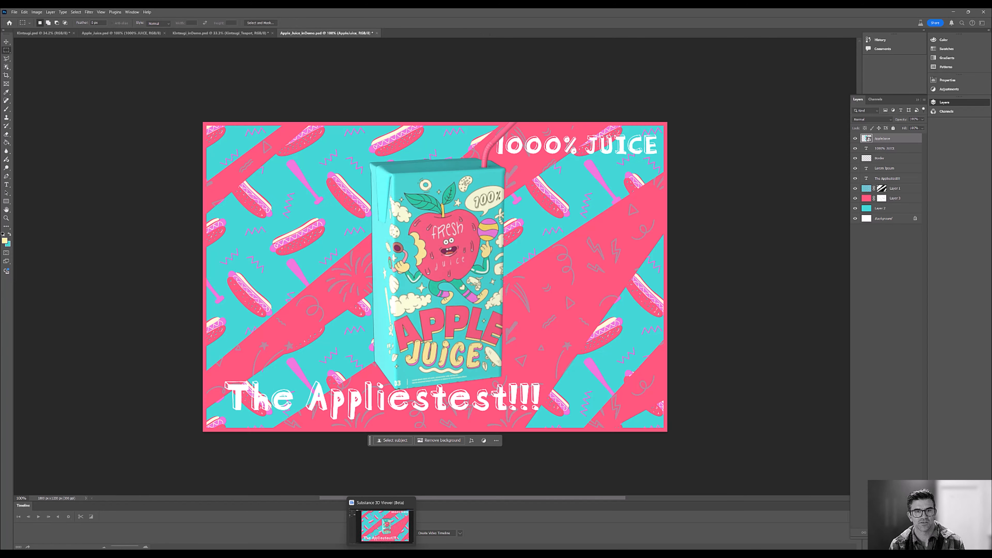
# Step: Switch to the juice box in Substance 3D Viewer and orbit to a low corner view that shows its underside
pyautogui.click(382, 554)
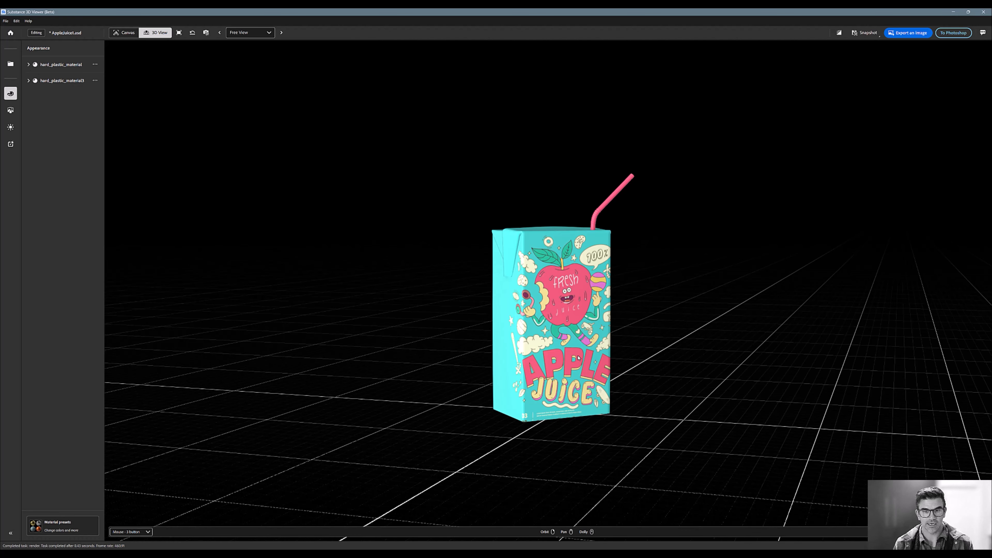
pyautogui.moveTo(580, 358); pyautogui.dragTo(603, 297)
pyautogui.moveTo(603, 297); pyautogui.dragTo(616, 322, button='right')
pyautogui.scroll(4, 801, 382)
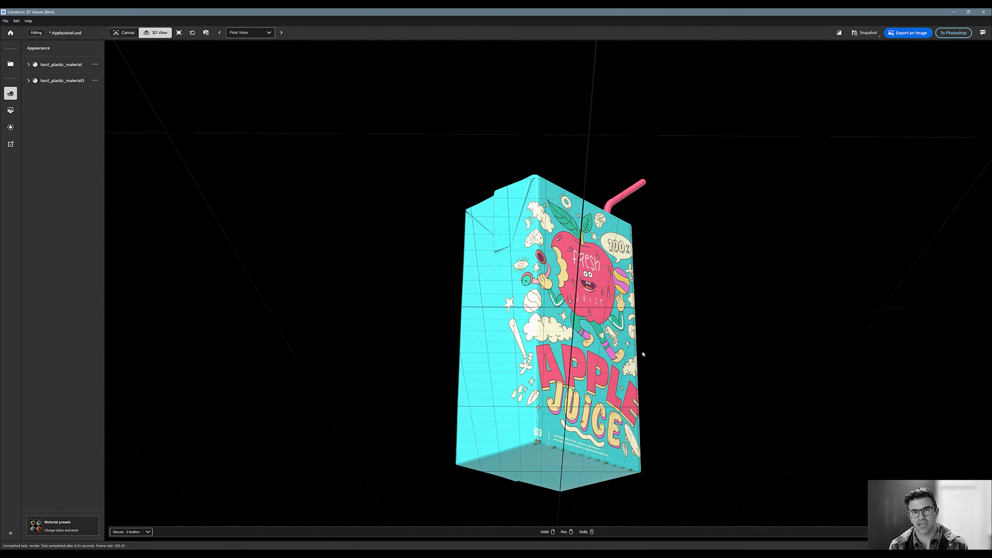
# Step: Widen the juice box view's field of view for stronger perspective, move in closer and send it to Photoshop
pyautogui.click(206, 33)
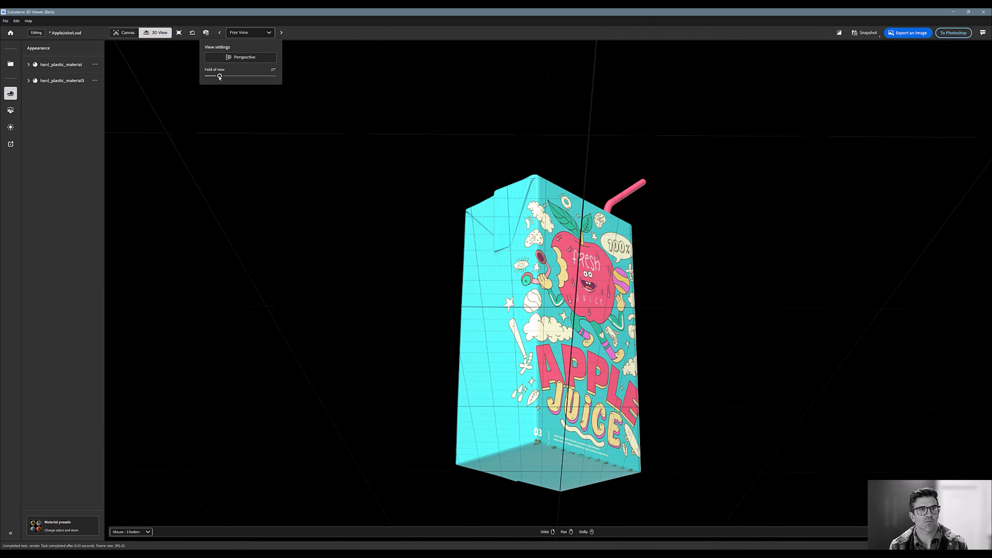
pyautogui.moveTo(220, 77)
pyautogui.mouseDown()
pyautogui.moveTo(207, 76)
pyautogui.moveTo(232, 75)
pyautogui.mouseUp()
pyautogui.scroll(10, 658, 354)
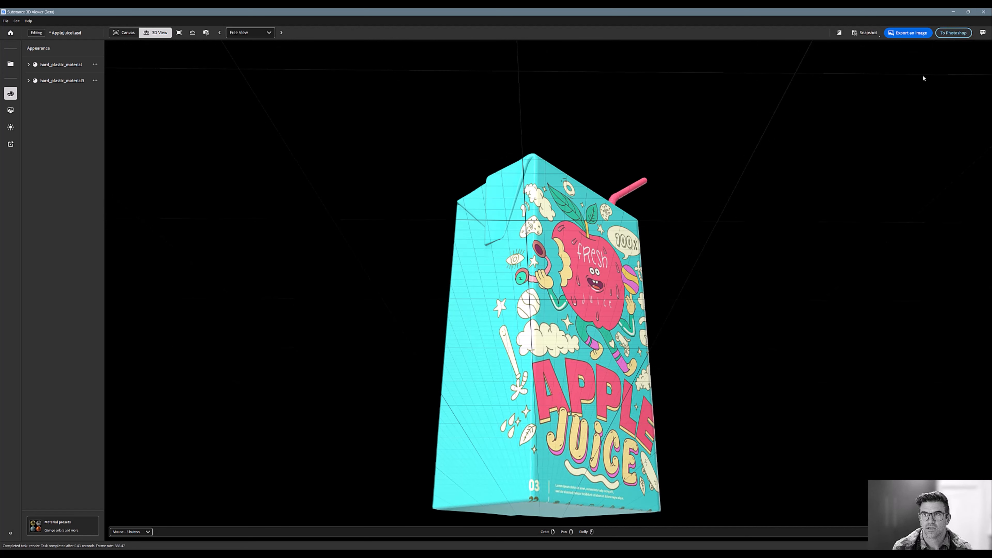
pyautogui.click(953, 32)
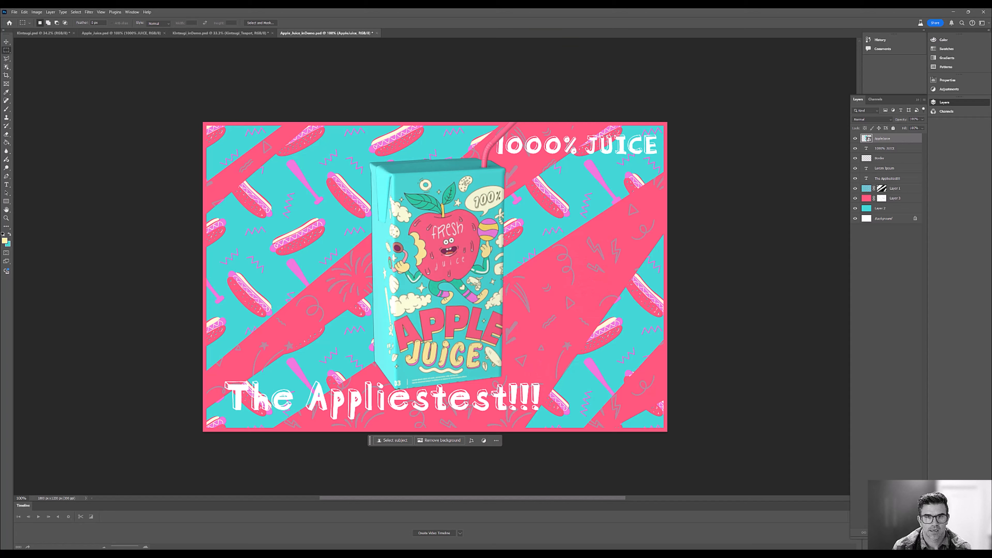
# Step: Switch to the finished Apple_Juice.psd and hide its Generative Fill layer to inspect the juice box's bottom edge
pyautogui.click(115, 34)
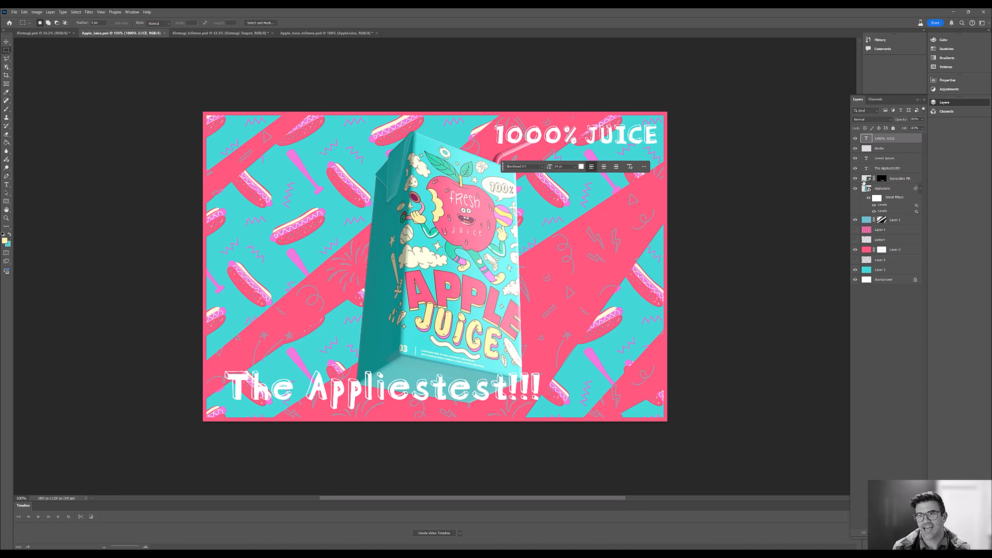
pyautogui.click(856, 178)
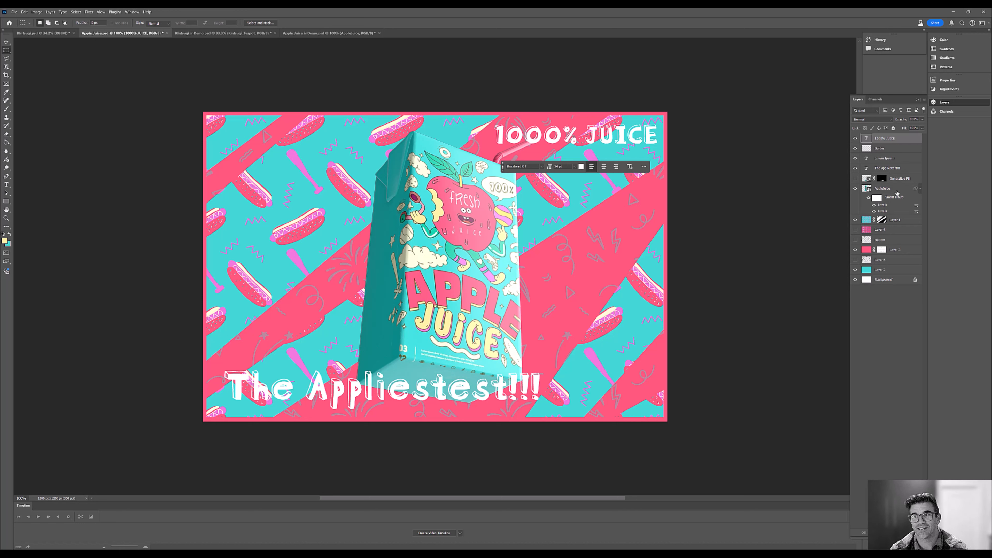
# Step: On the AppleJuice layer, outline the jagged lower front edge of the juice box with a thin Polygonal Lasso selection
pyautogui.click(897, 191)
pyautogui.click(6, 58)
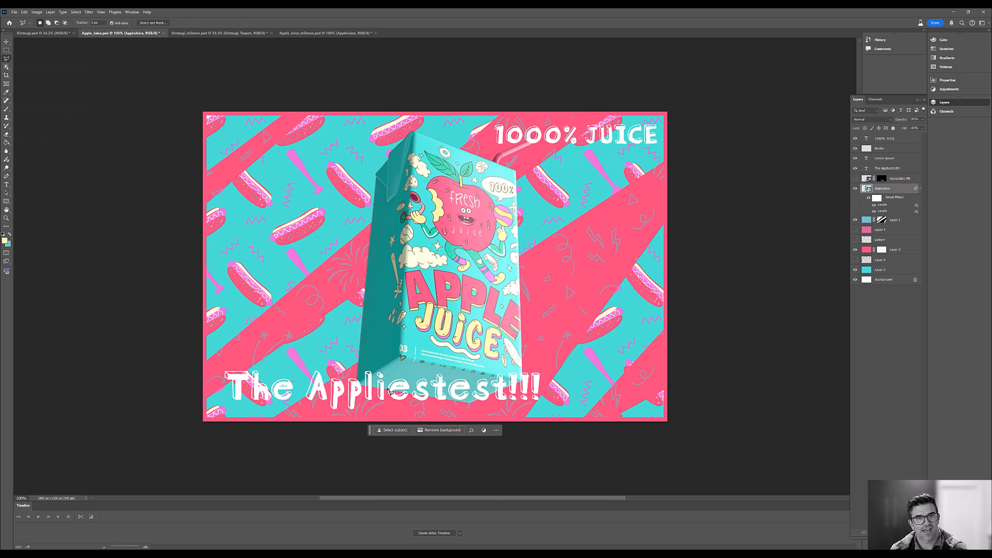
pyautogui.click(396, 358)
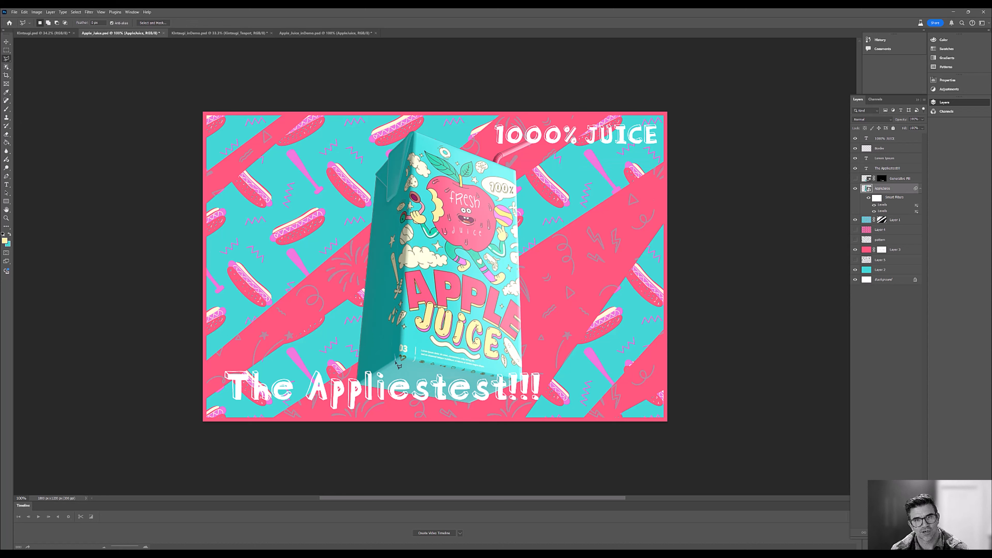
pyautogui.click(520, 385)
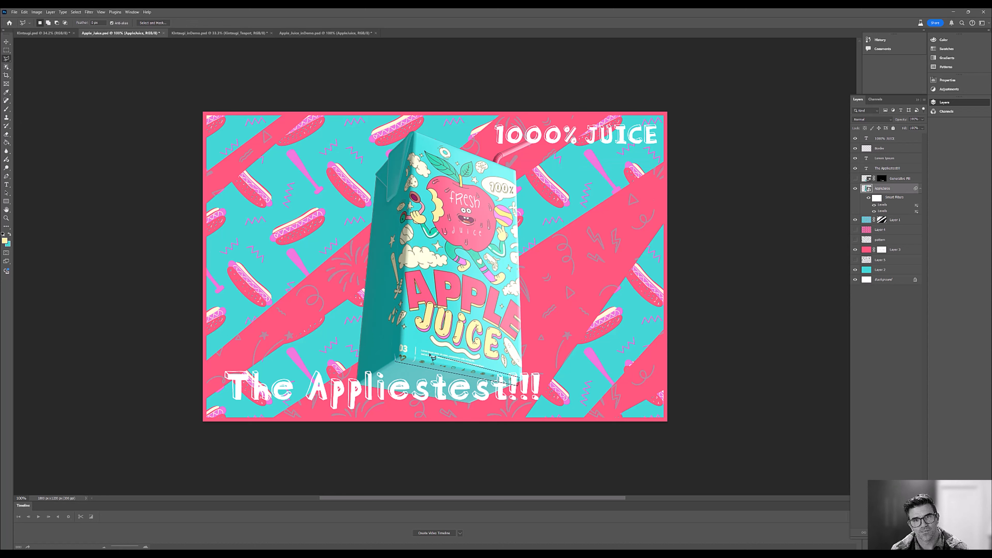
pyautogui.click(398, 356)
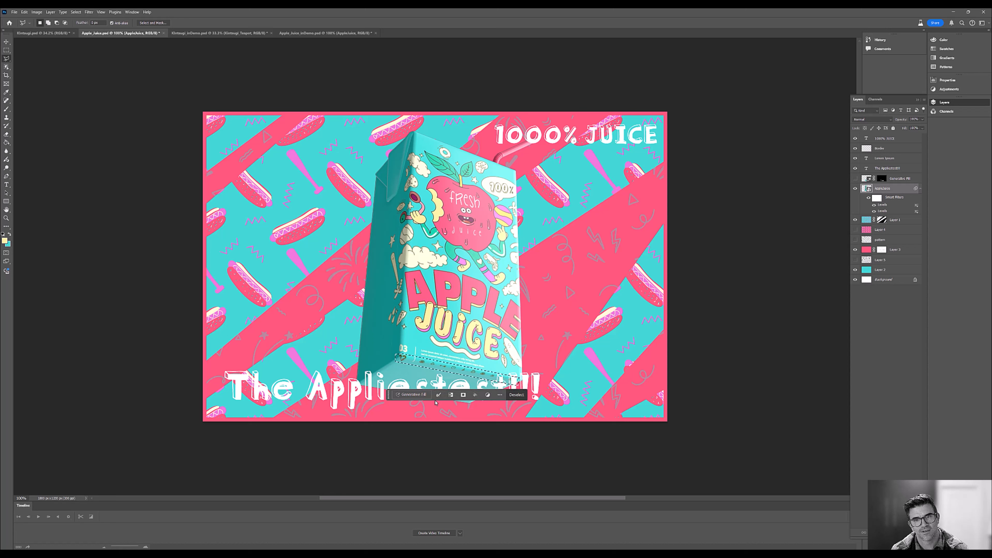
# Step: Run Generative Fill on the selected edge without a prompt, compare the variations and choose the third one
pyautogui.click(410, 395)
pyautogui.click(516, 396)
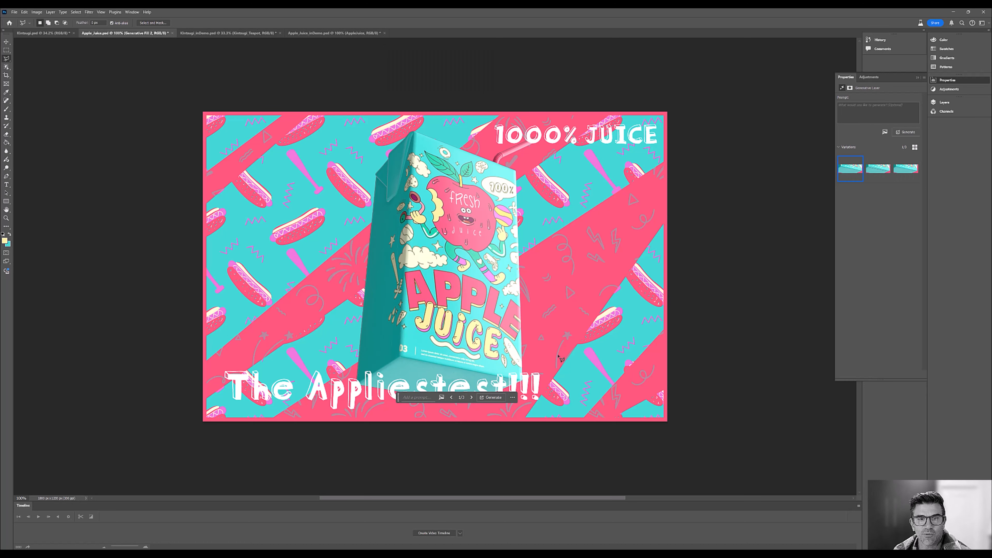
pyautogui.click(879, 168)
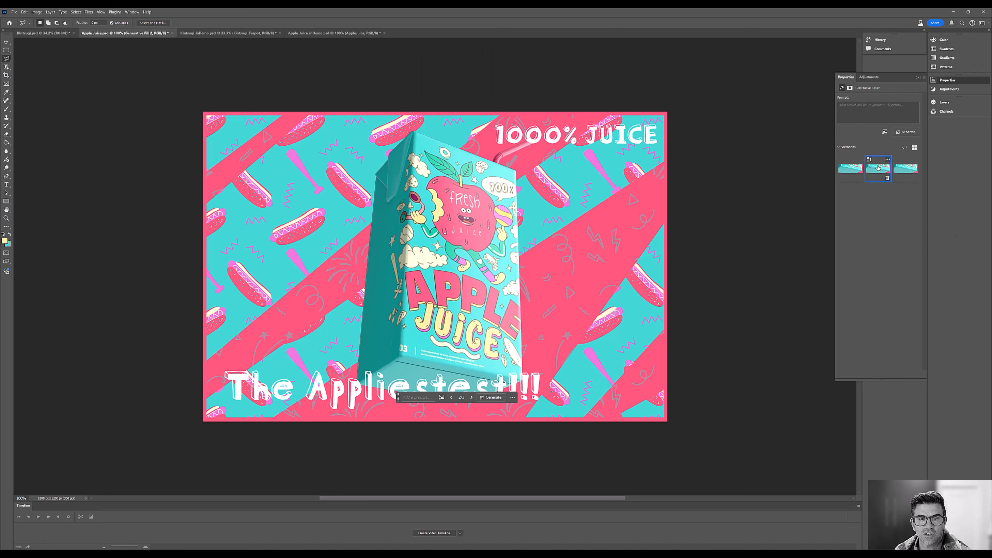
pyautogui.click(907, 170)
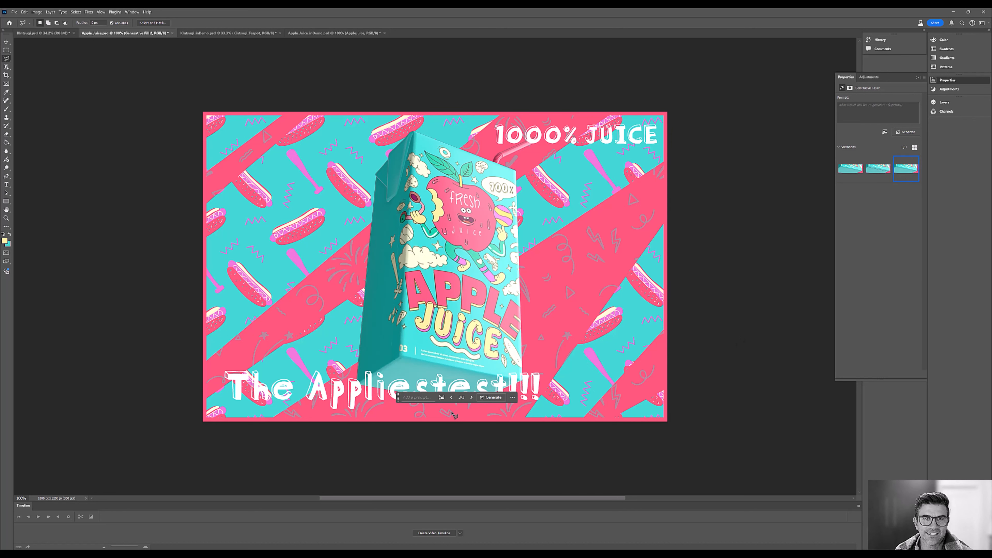
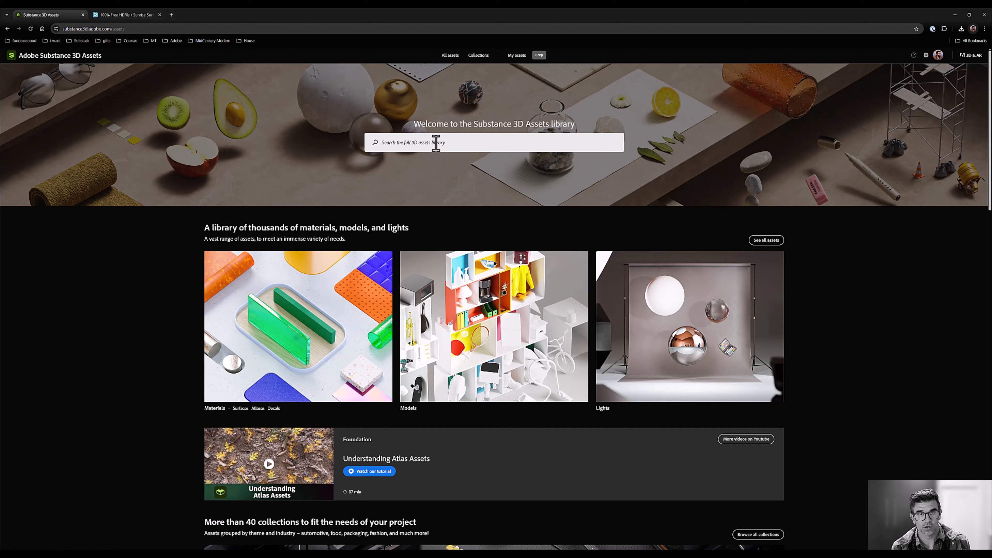
# Step: Browse the models in the Substance 3D Assets library and search them for "skateboard"
pyautogui.click(479, 332)
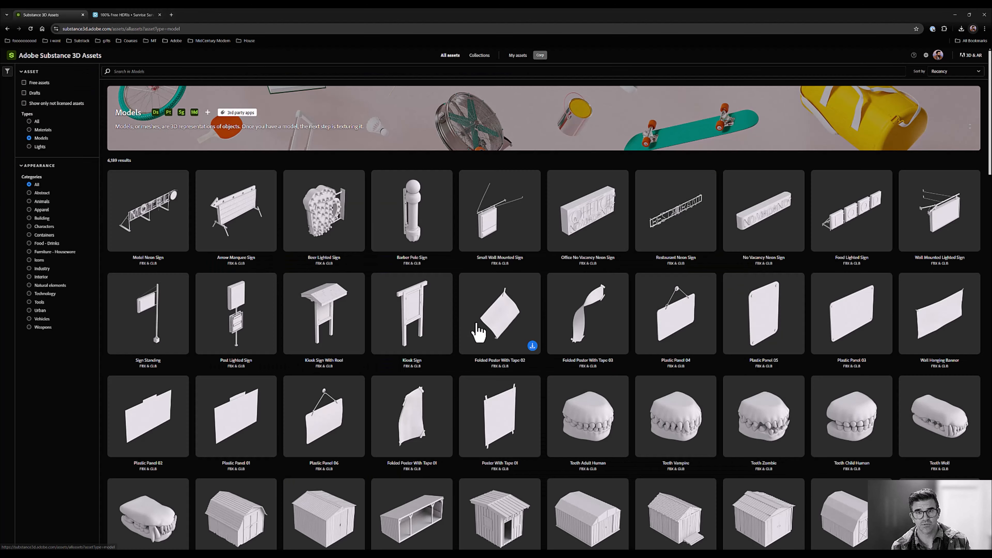
pyautogui.scroll(-15, 479, 332)
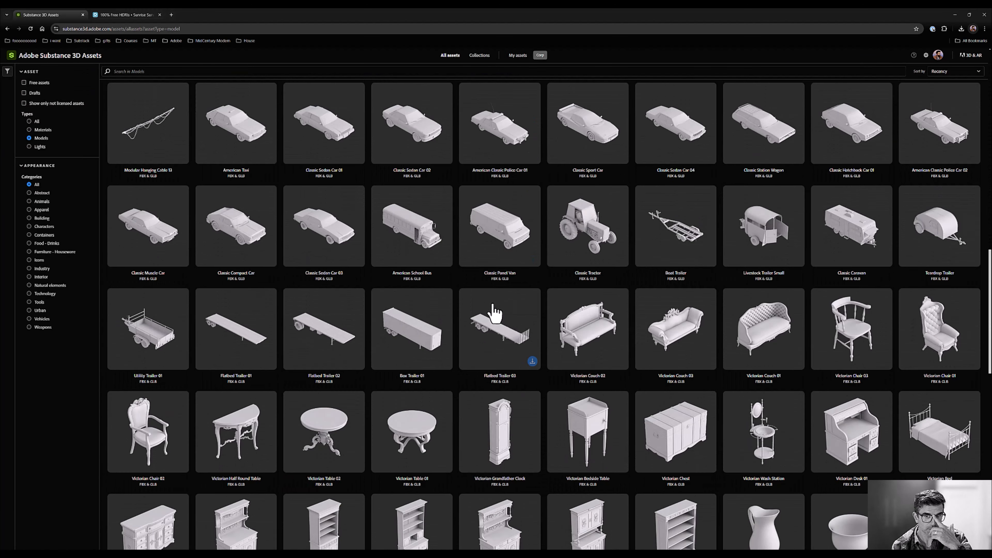
pyautogui.scroll(15, 494, 312)
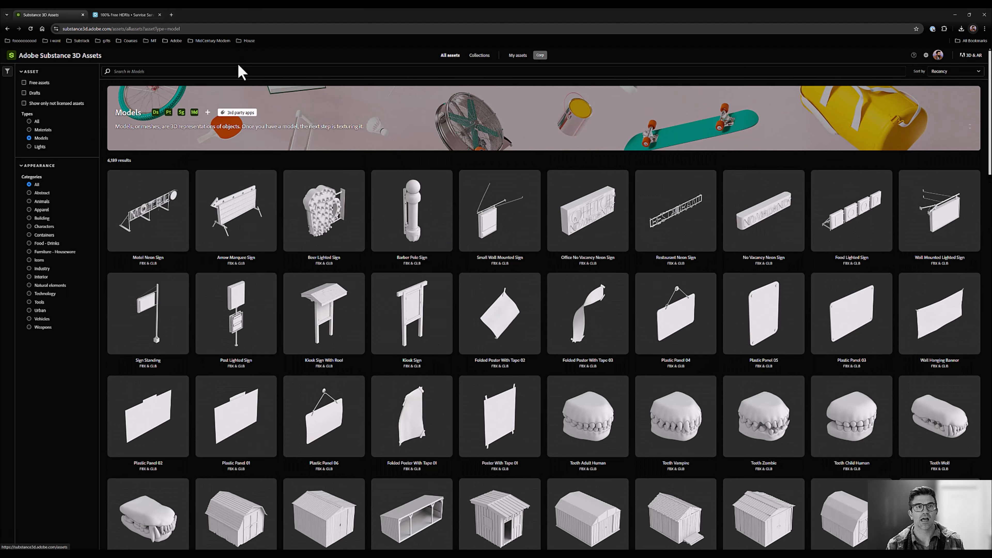
pyautogui.click(238, 71)
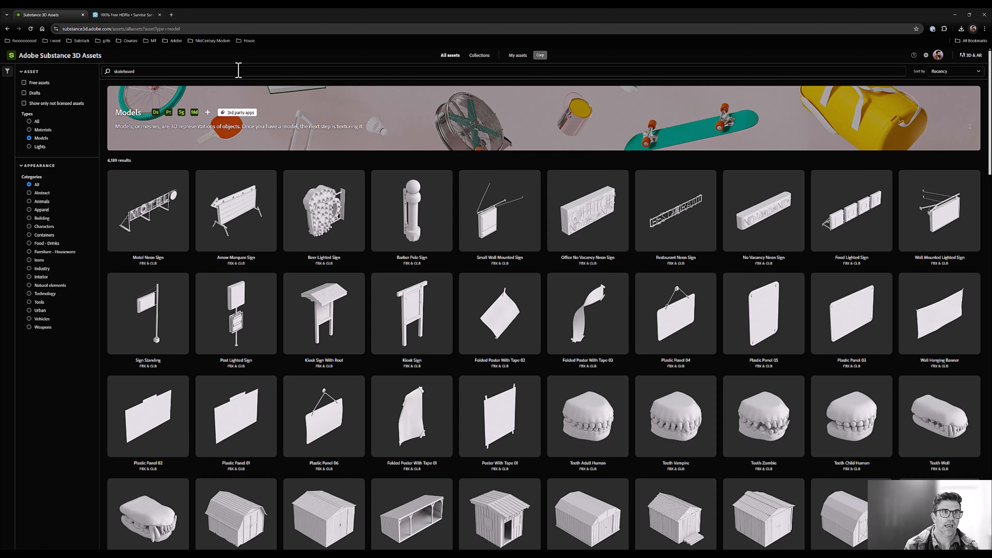
pyautogui.press('Return')
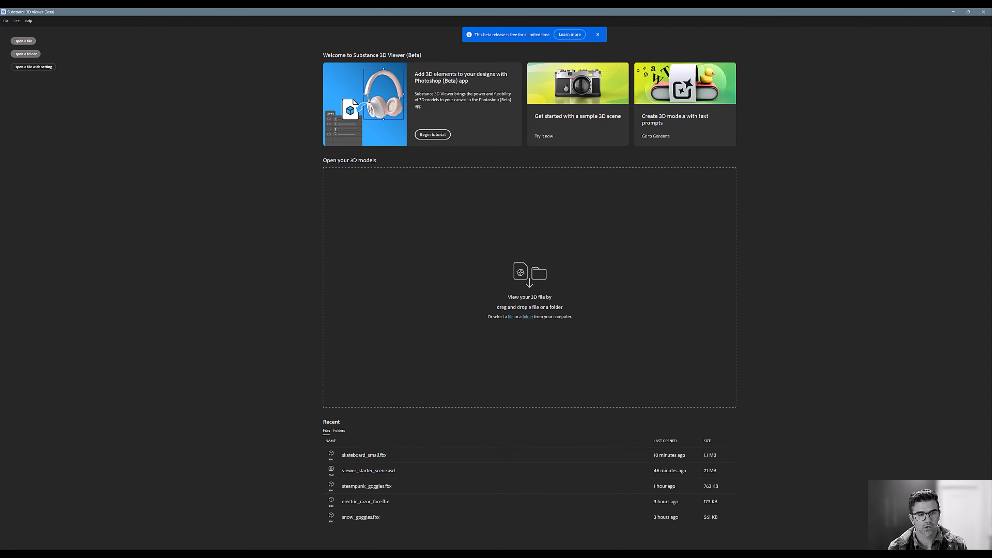
# Step: Load skateboard_small.fbx from the Downloads folder into Substance 3D Viewer and put the file window away
pyautogui.click(121, 554)
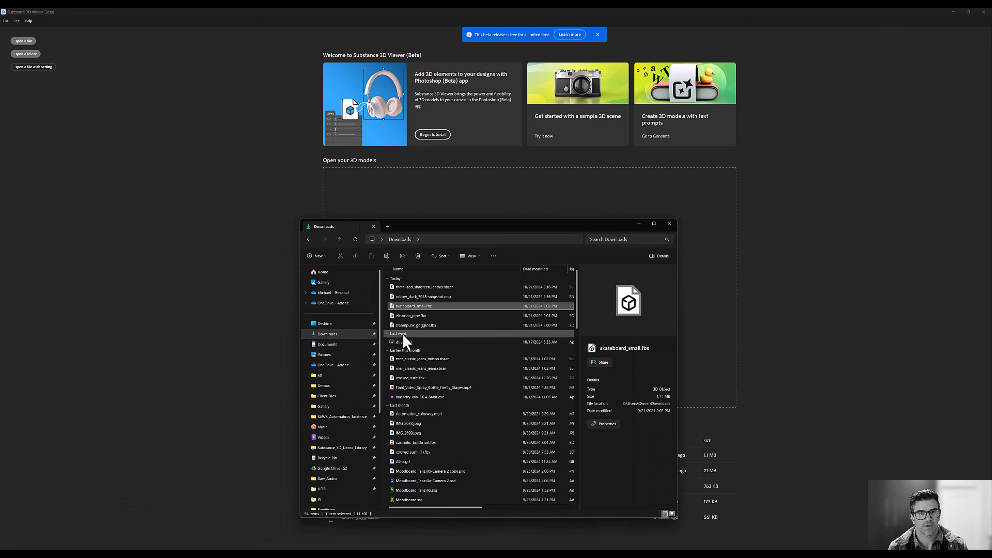
pyautogui.moveTo(564, 225); pyautogui.dragTo(570, 200)
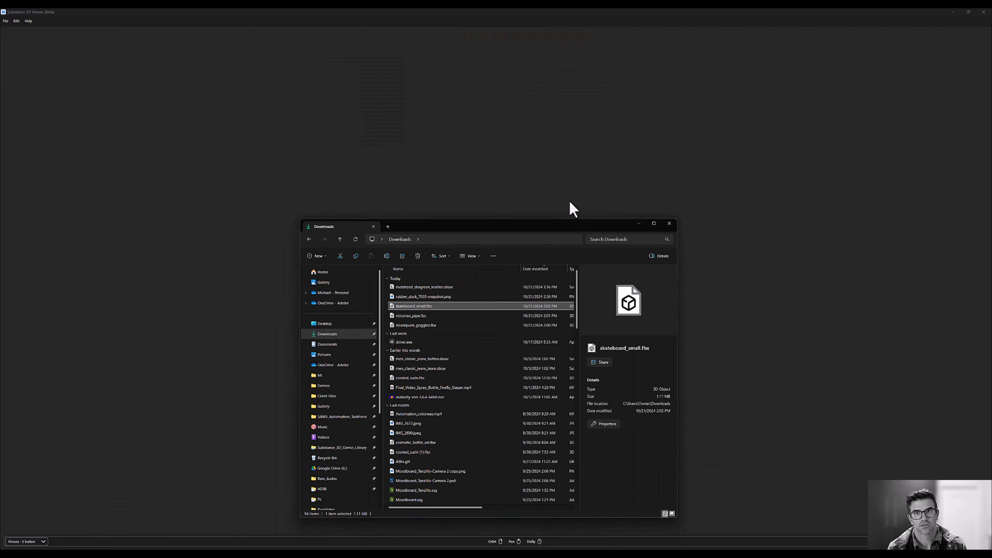
pyautogui.click(639, 224)
pyautogui.moveTo(566, 246); pyautogui.dragTo(485, 264)
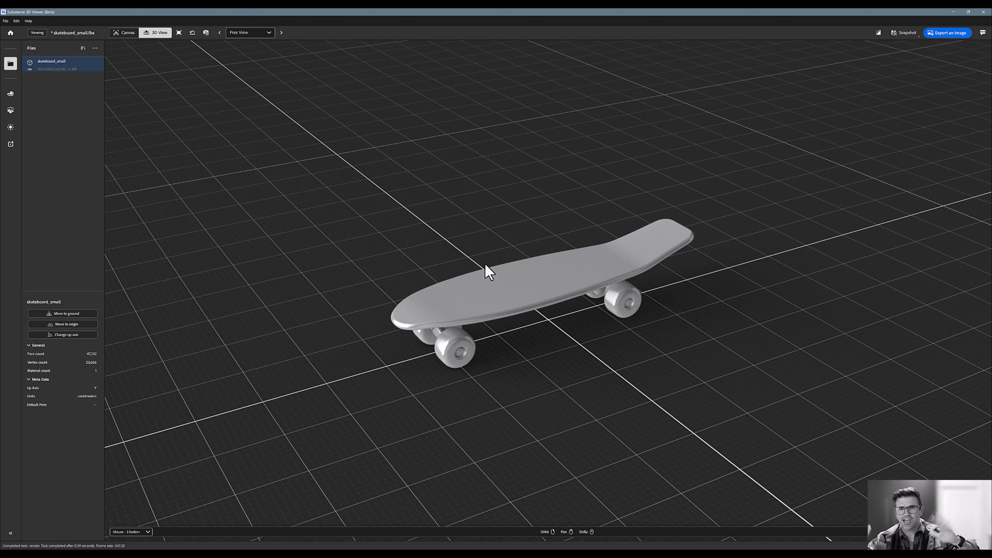
# Step: Bring up the skateboard's appearance settings in the canvas view and show the material presets
pyautogui.click(125, 194)
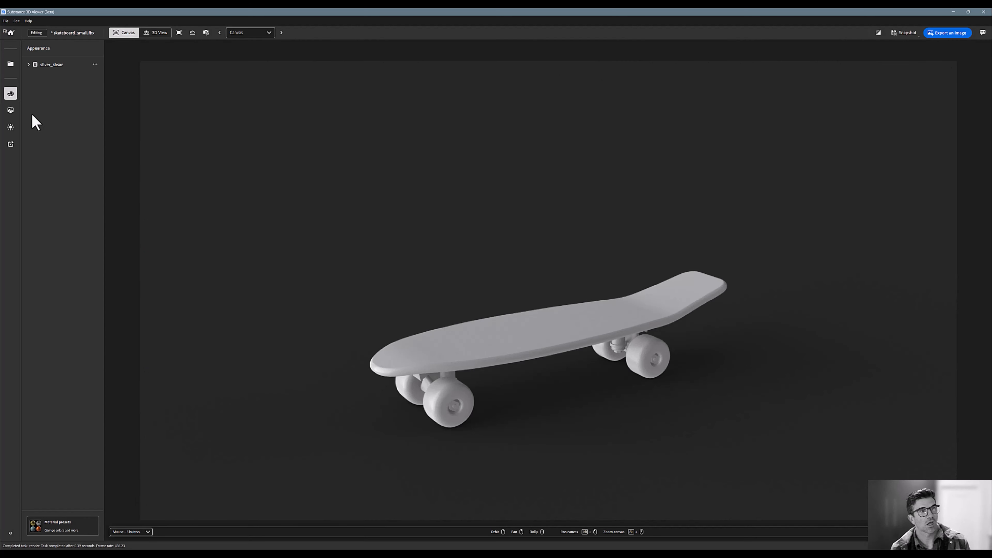
pyautogui.click(11, 94)
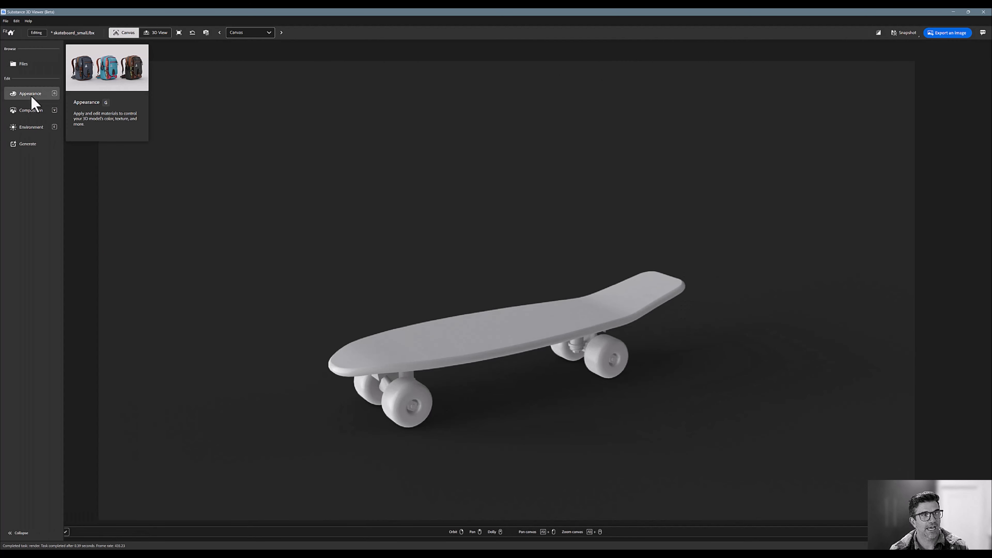
pyautogui.click(31, 96)
pyautogui.click(75, 523)
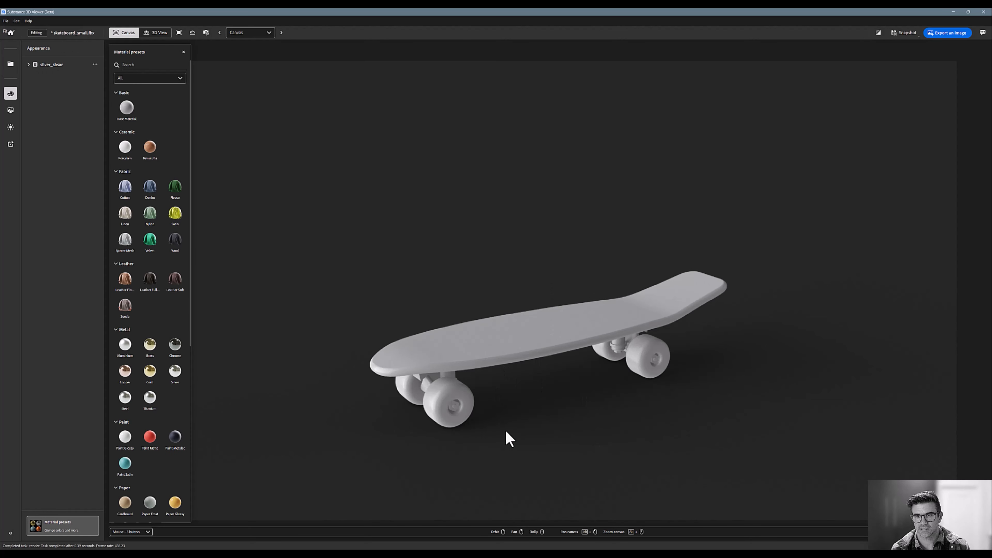
# Step: Inspect the skateboard from above and below, apply the Chrome material to the deck and extend it to all objects
pyautogui.moveTo(507, 439); pyautogui.dragTo(476, 414)
pyautogui.moveTo(480, 398); pyautogui.dragTo(483, 367, button='middle')
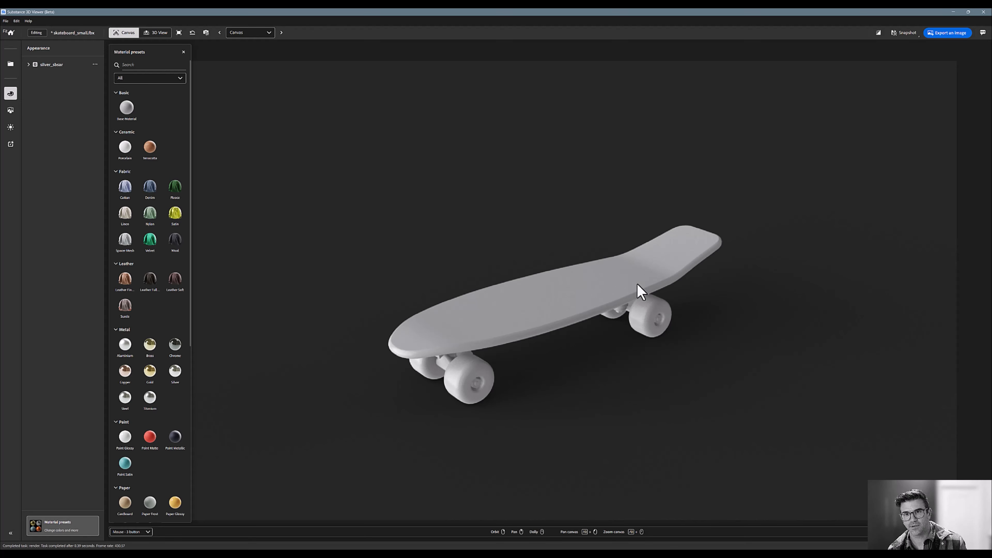
pyautogui.moveTo(521, 326); pyautogui.dragTo(600, 328)
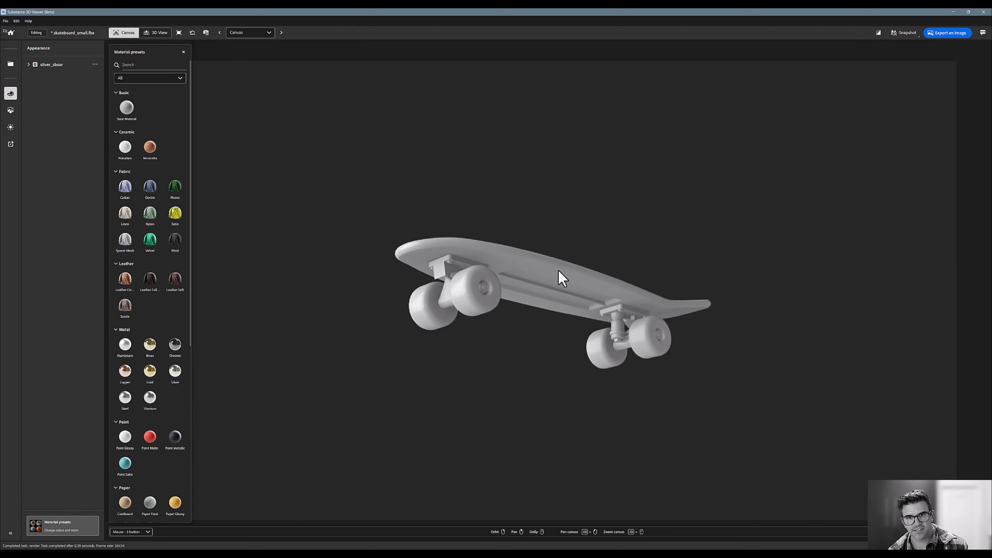
pyautogui.moveTo(560, 274); pyautogui.dragTo(514, 344)
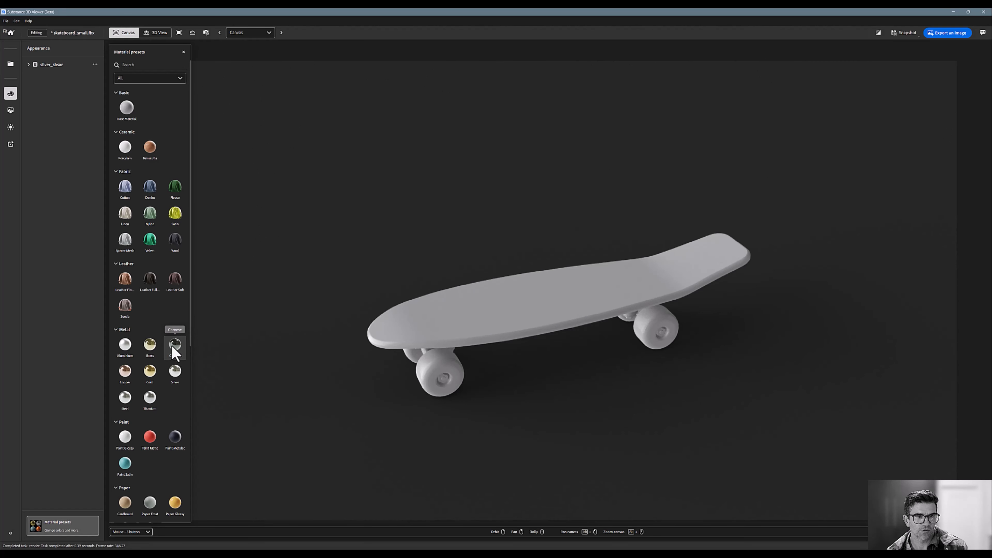
pyautogui.moveTo(175, 353); pyautogui.dragTo(534, 328)
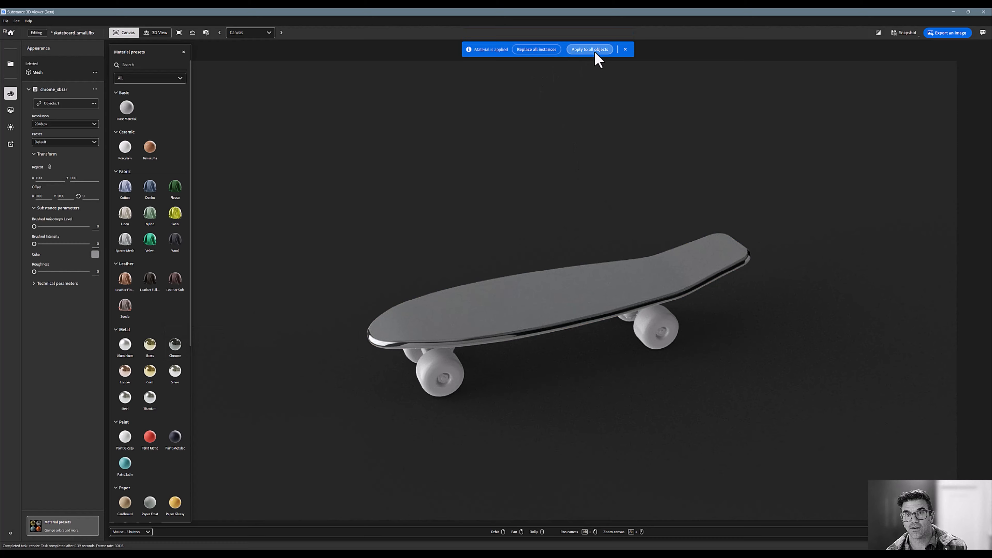
pyautogui.click(594, 52)
pyautogui.moveTo(525, 190); pyautogui.dragTo(494, 199)
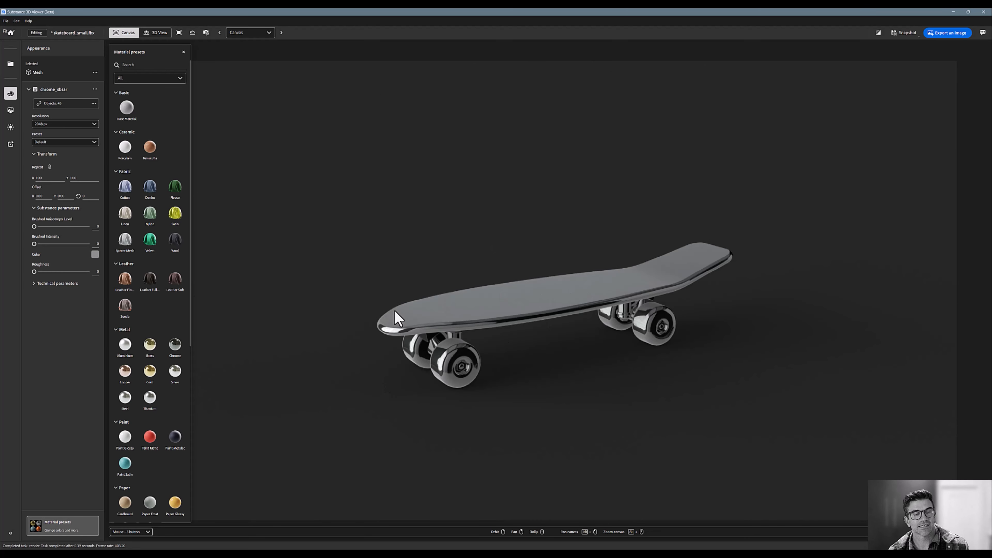
# Step: Replace the deck's material with the polished wood preset
pyautogui.scroll(-10, 178, 325)
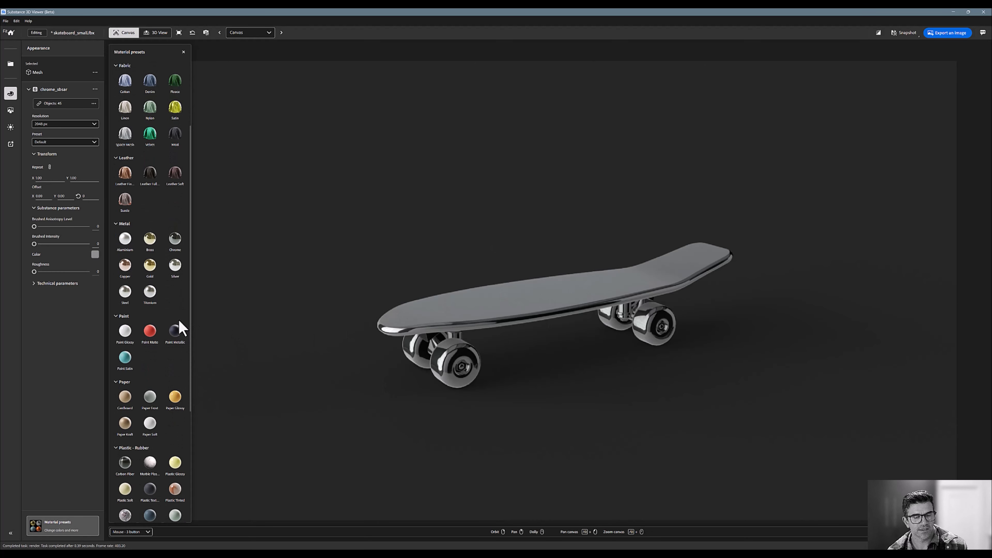
pyautogui.click(299, 445)
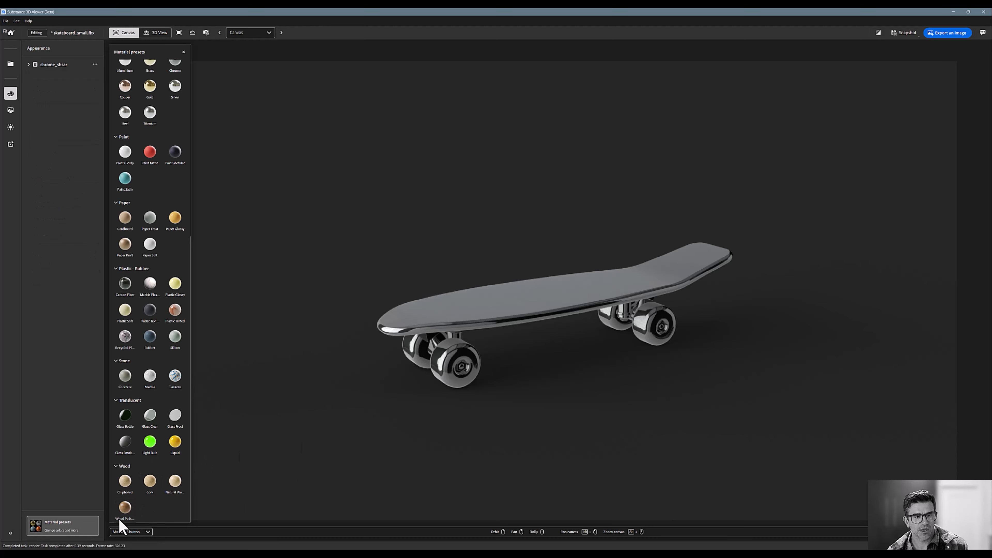
pyautogui.moveTo(125, 508); pyautogui.dragTo(517, 317)
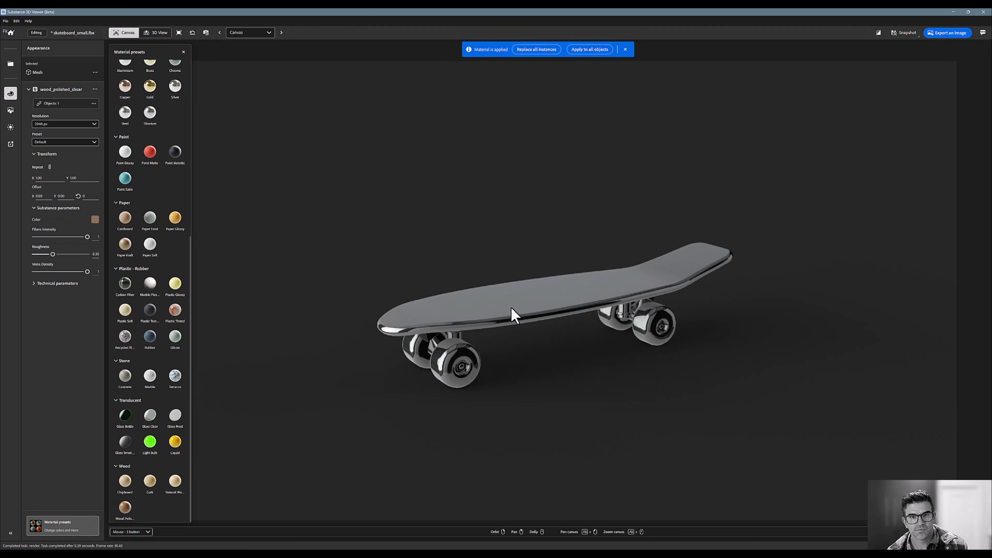
# Step: Select all four skateboard wheels together and apply the Rubber material preset to them
pyautogui.scroll(6, 154, 269)
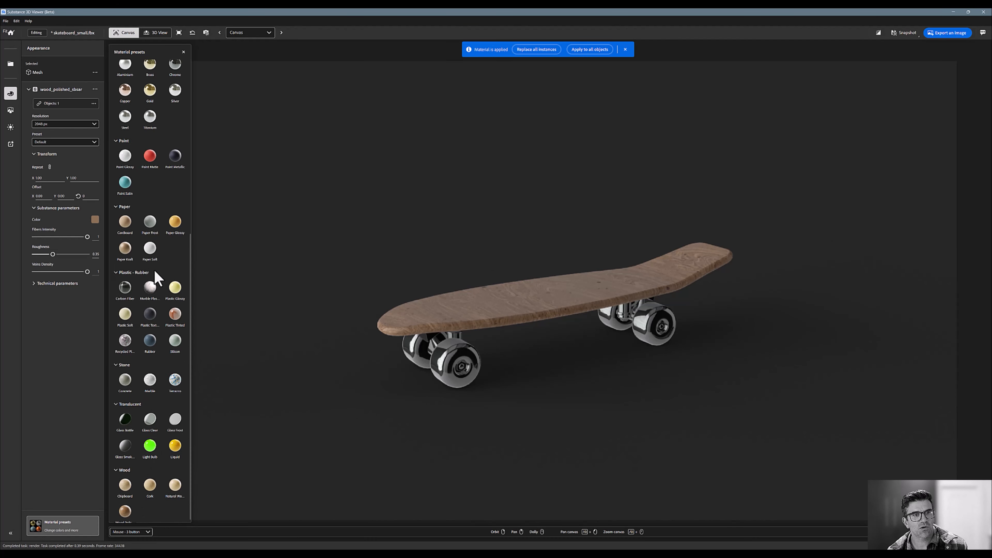
pyautogui.scroll(-6, 159, 279)
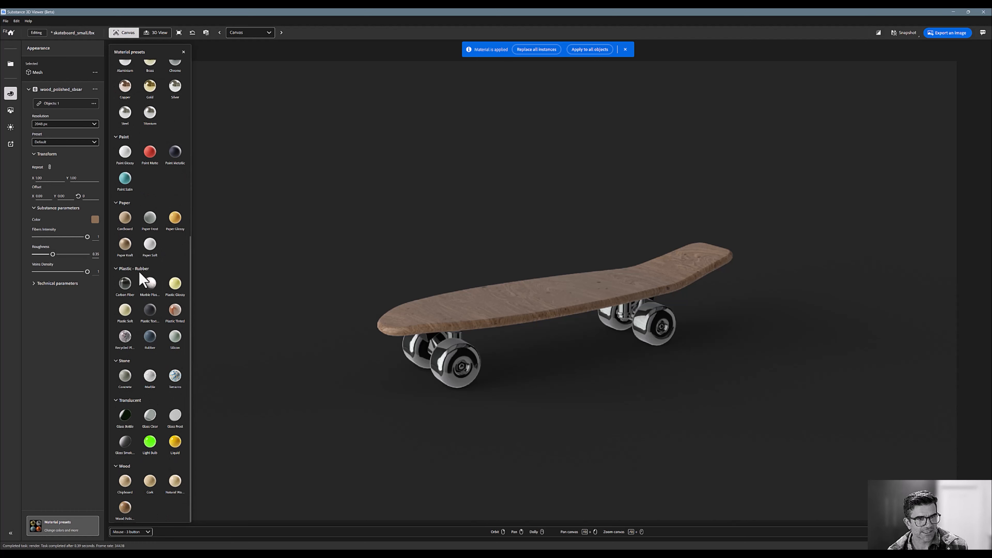
pyautogui.click(452, 376)
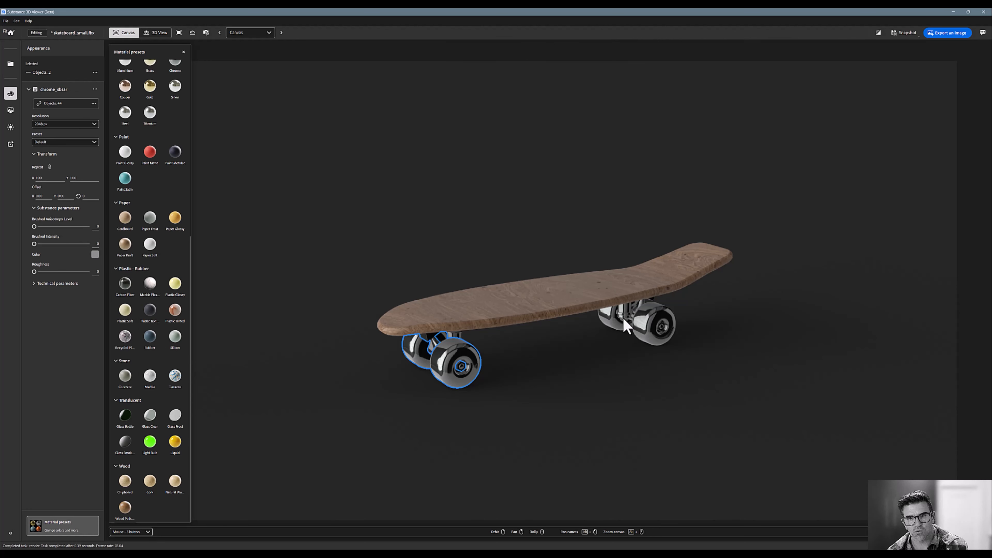
pyautogui.keyDown('shift'); pyautogui.click(616, 319); pyautogui.keyUp('shift')
pyautogui.keyDown('shift'); pyautogui.click(651, 344); pyautogui.keyUp('shift')
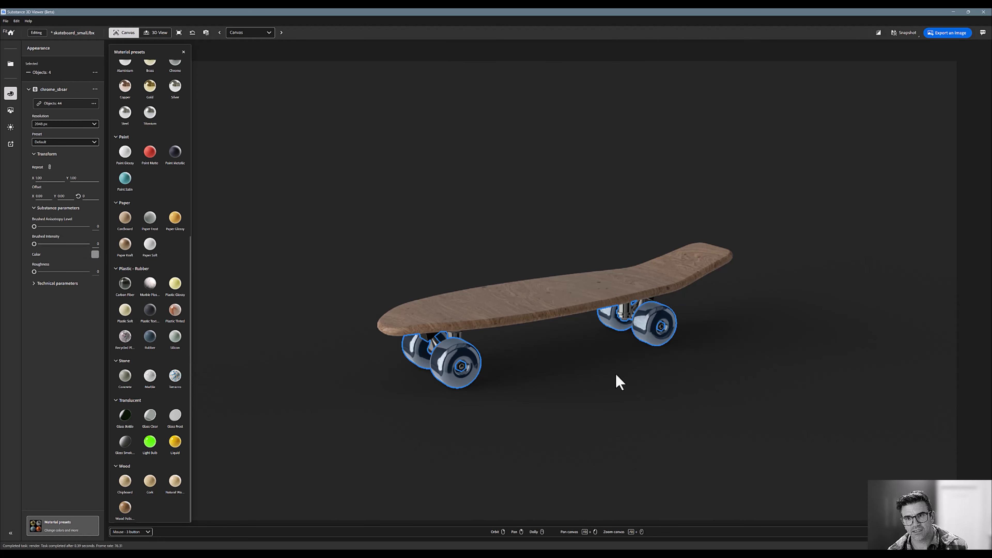
pyautogui.moveTo(150, 336); pyautogui.dragTo(467, 367)
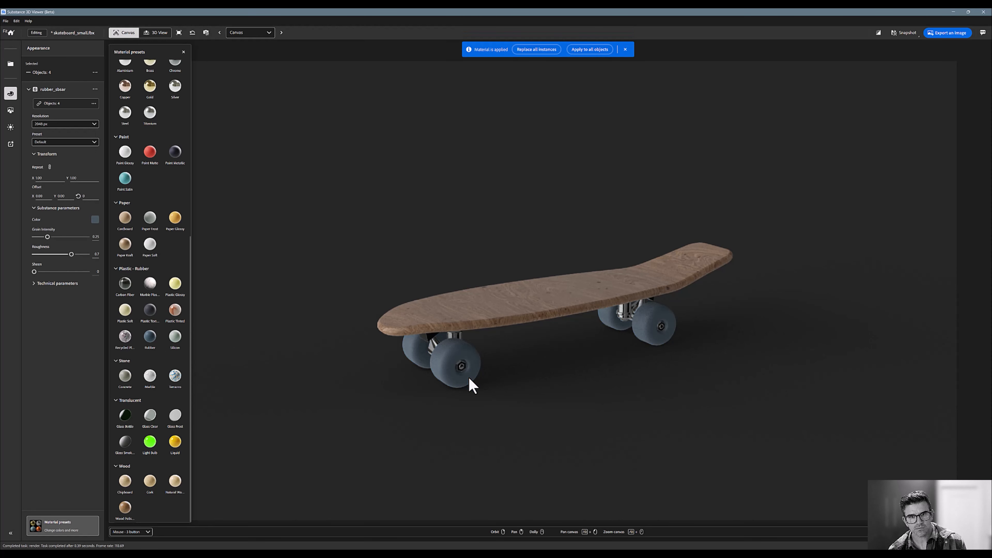
# Step: Change the wheels' rubber color to a very light bluish grey and check the board from above
pyautogui.click(94, 223)
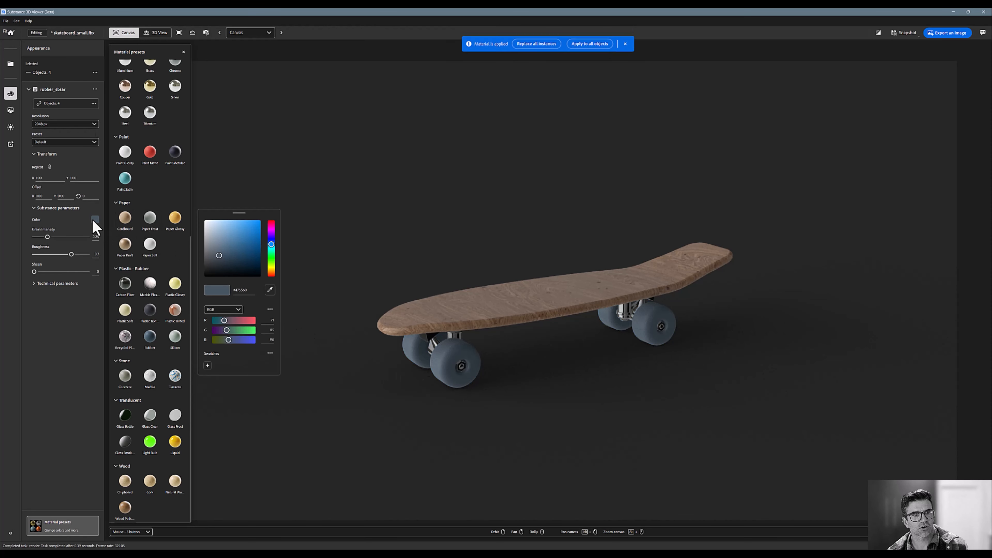
pyautogui.click(210, 233)
pyautogui.moveTo(211, 233); pyautogui.dragTo(208, 231)
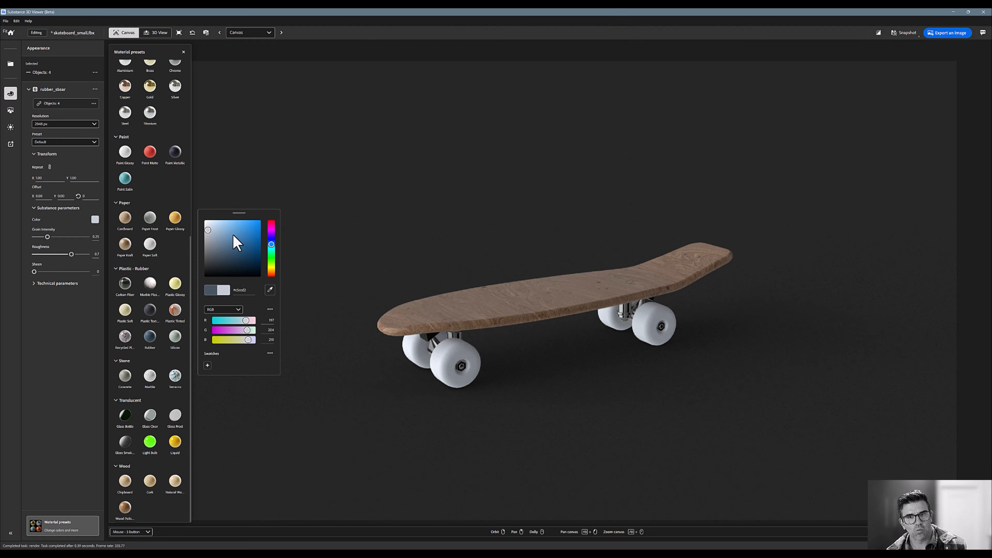
pyautogui.click(547, 256)
pyautogui.moveTo(543, 250); pyautogui.dragTo(502, 327)
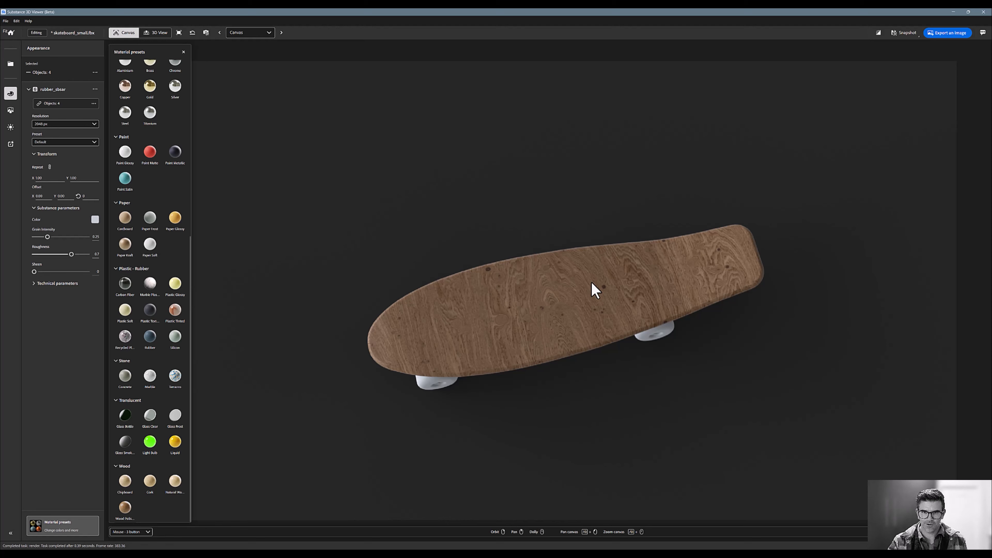
# Step: Rotate the deck's polished wood texture by 90 degrees and adjust its fibers intensity
pyautogui.click(595, 290)
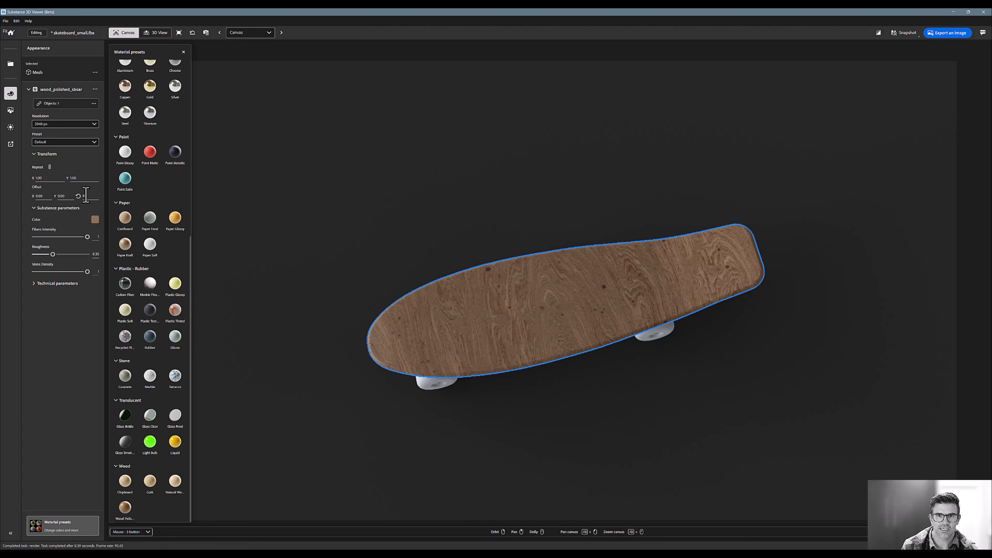
pyautogui.press('Return')
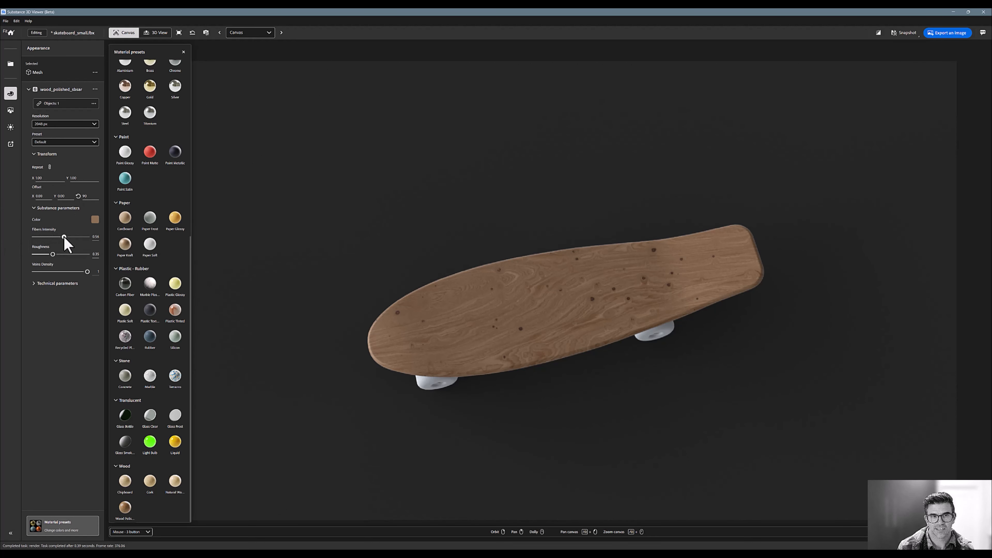
pyautogui.moveTo(75, 236); pyautogui.dragTo(32, 236)
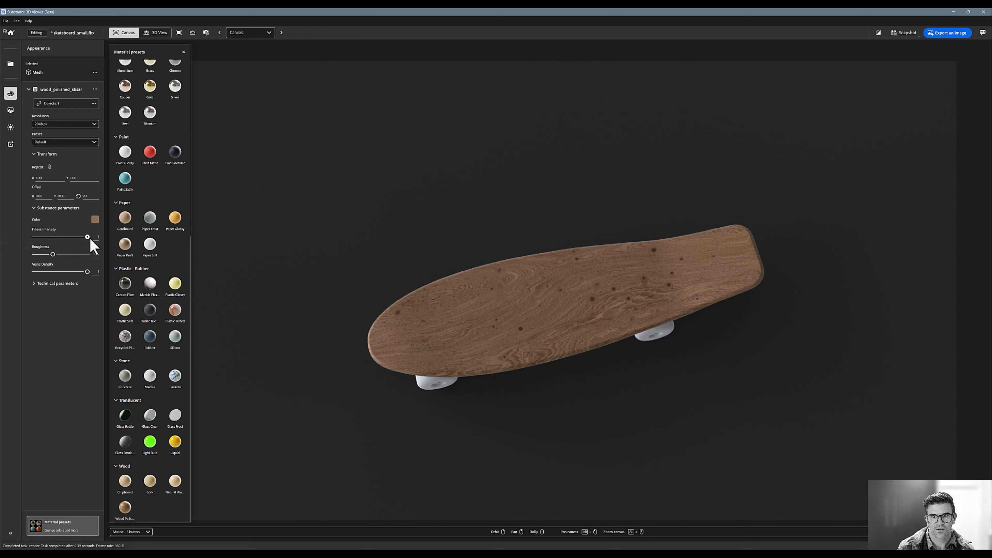
# Step: Tile the deck's wood grain more densely, reduce the veins density to 0.25 and check the board from a lower angle
pyautogui.click(78, 272)
pyautogui.moveTo(69, 271); pyautogui.dragTo(52, 270)
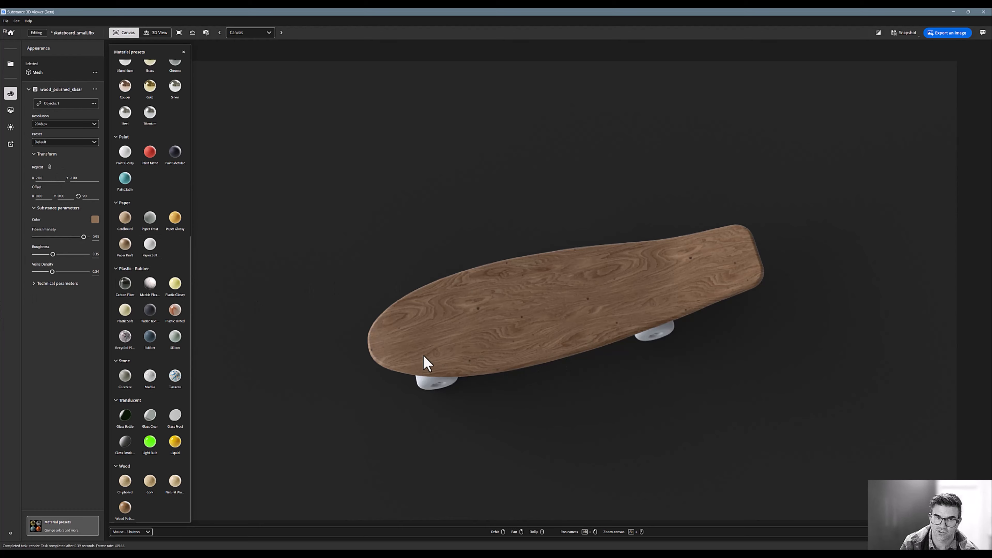
pyautogui.moveTo(49, 270); pyautogui.dragTo(47, 269)
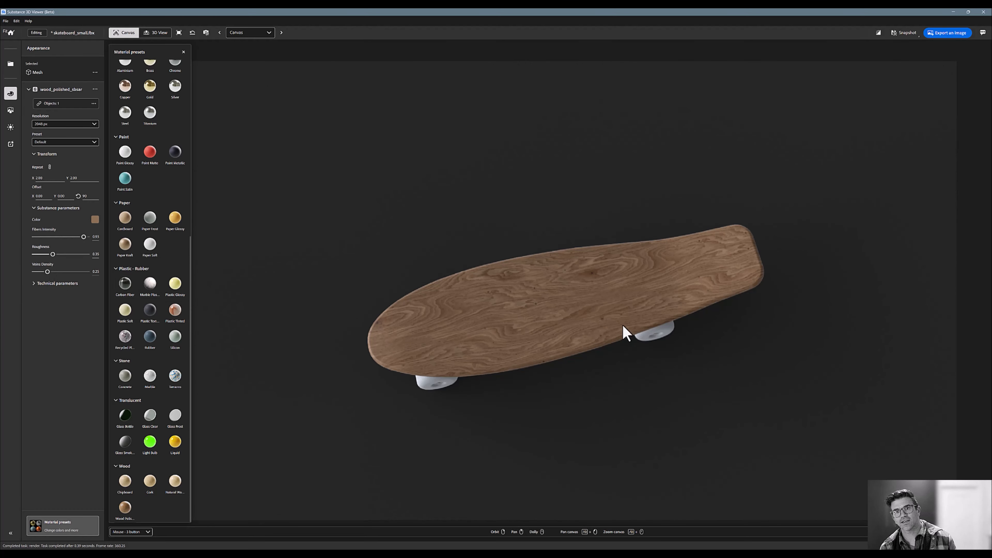
pyautogui.moveTo(553, 371); pyautogui.dragTo(566, 337)
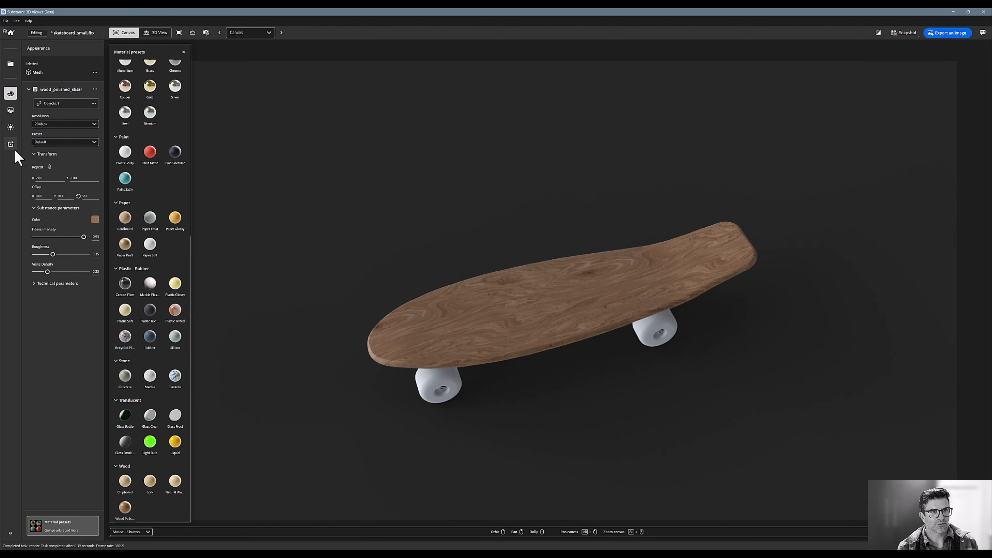
# Step: Start a 3D model to image generation for the skateboard and set its composition to Generate a composite scene
pyautogui.moveTo(15, 148)
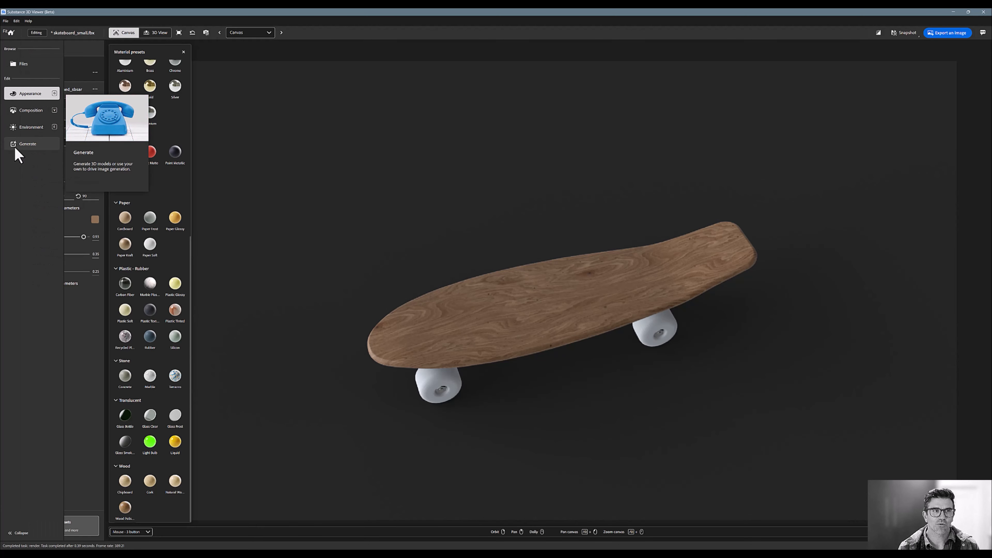
pyautogui.click(15, 147)
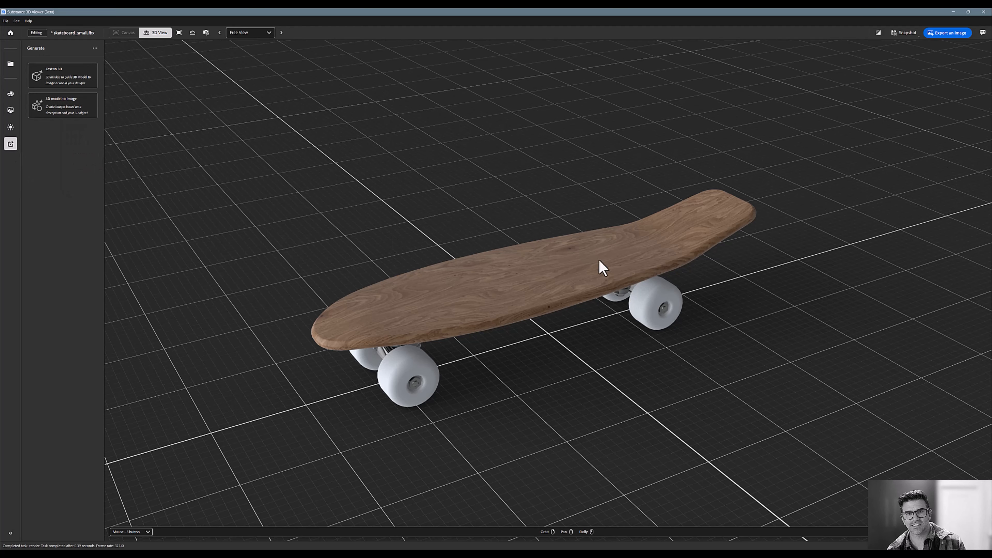
pyautogui.moveTo(465, 297); pyautogui.dragTo(508, 317, button='middle')
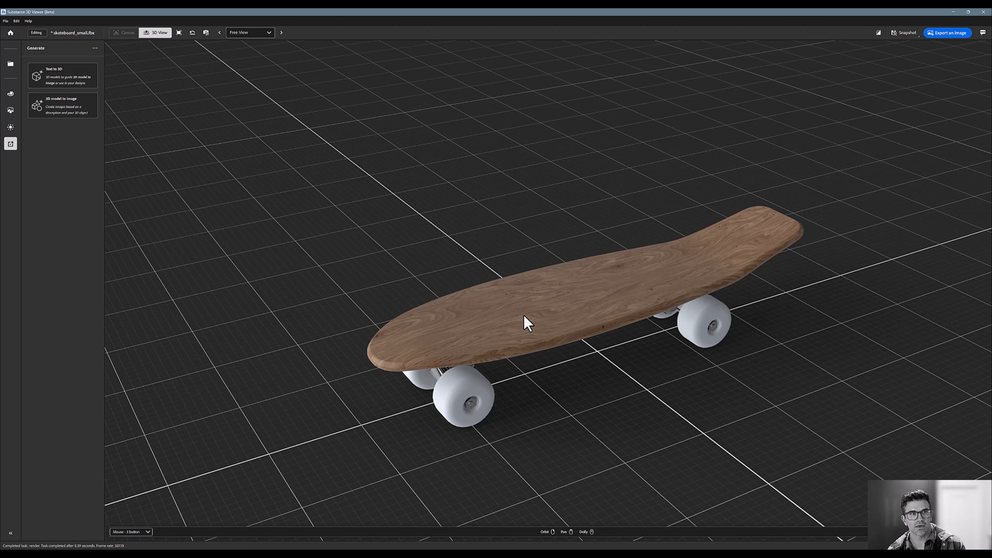
pyautogui.click(61, 116)
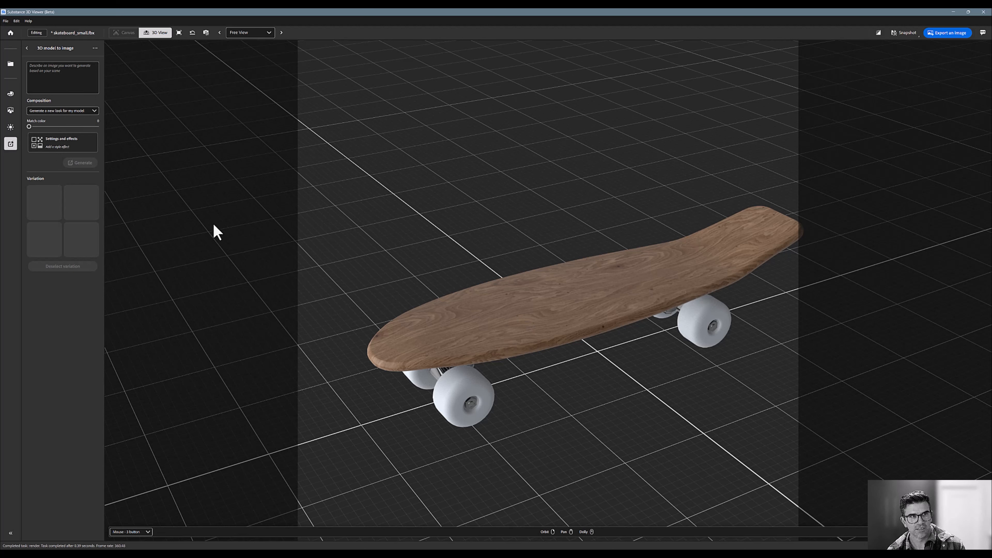
pyautogui.click(55, 110)
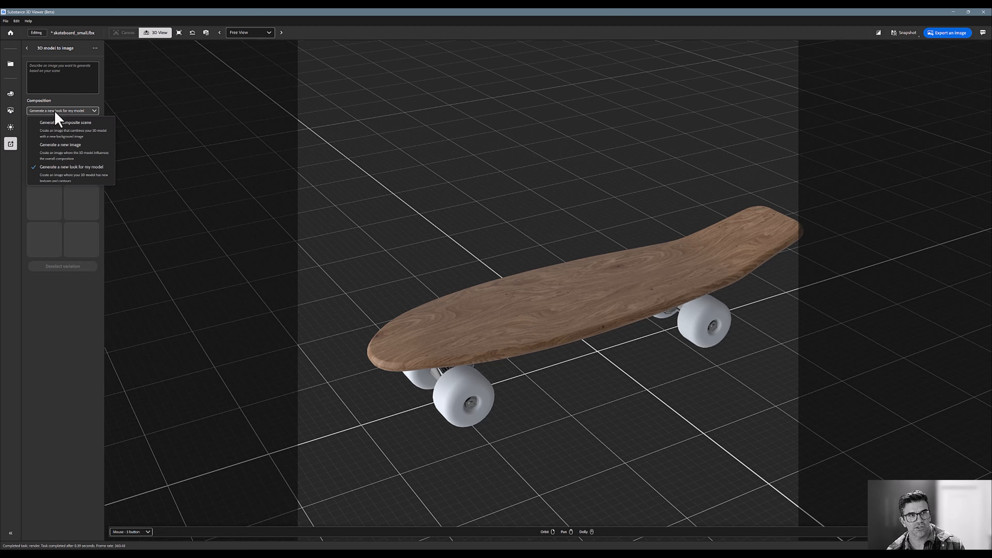
pyautogui.click(62, 127)
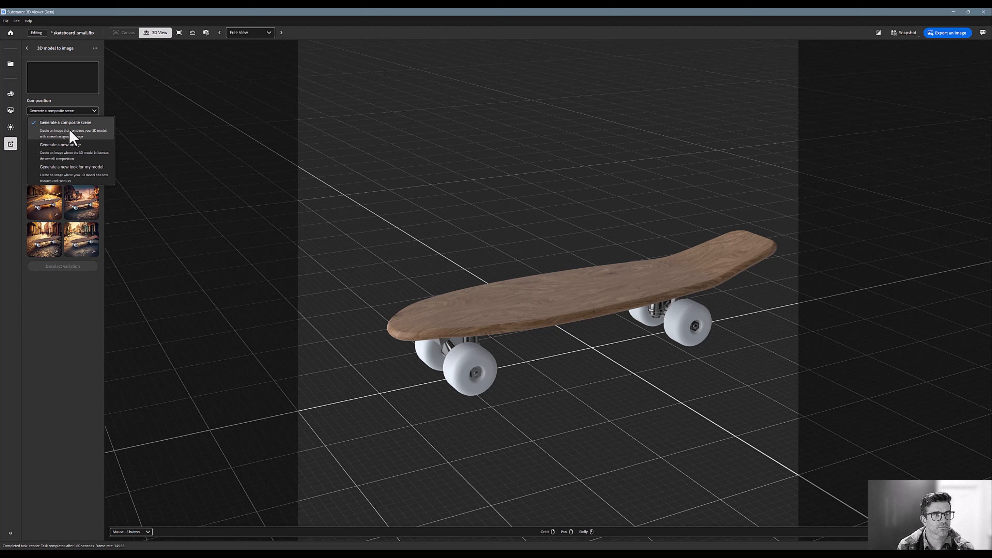
pyautogui.click(71, 135)
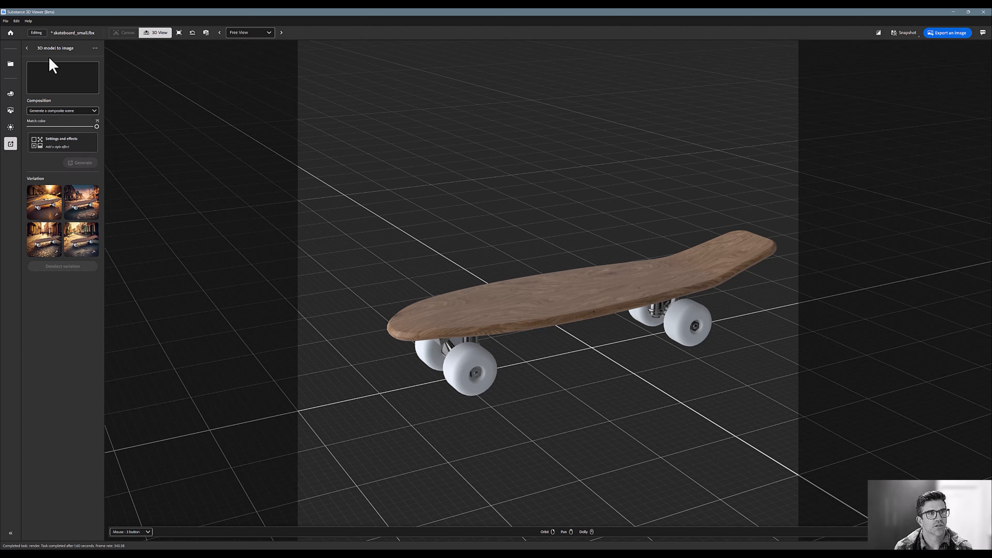
# Step: Generate composite images from the prompt "a dark alley, on the ground" with the Dramatic light lighting effect
pyautogui.click(44, 86)
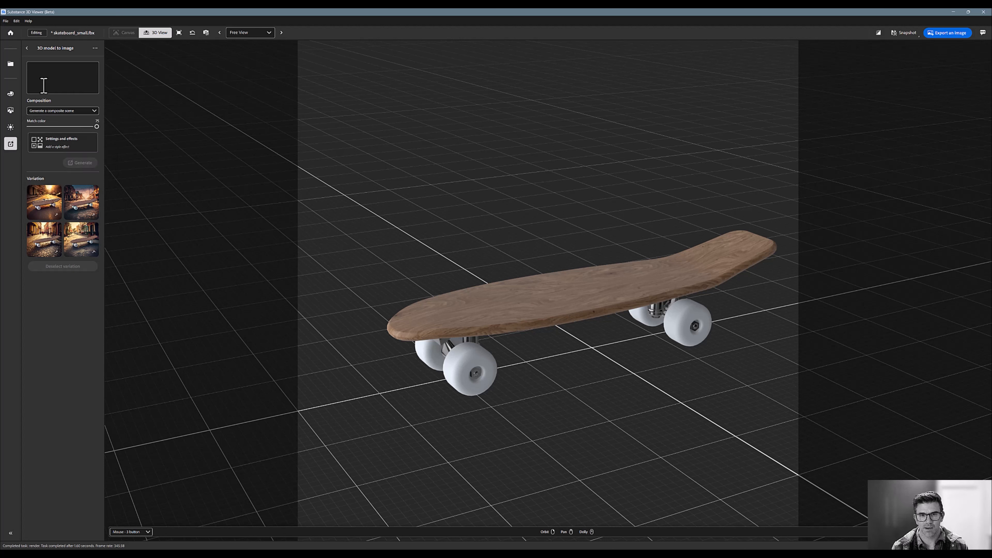
pyautogui.write('a dark alley, on the ground')
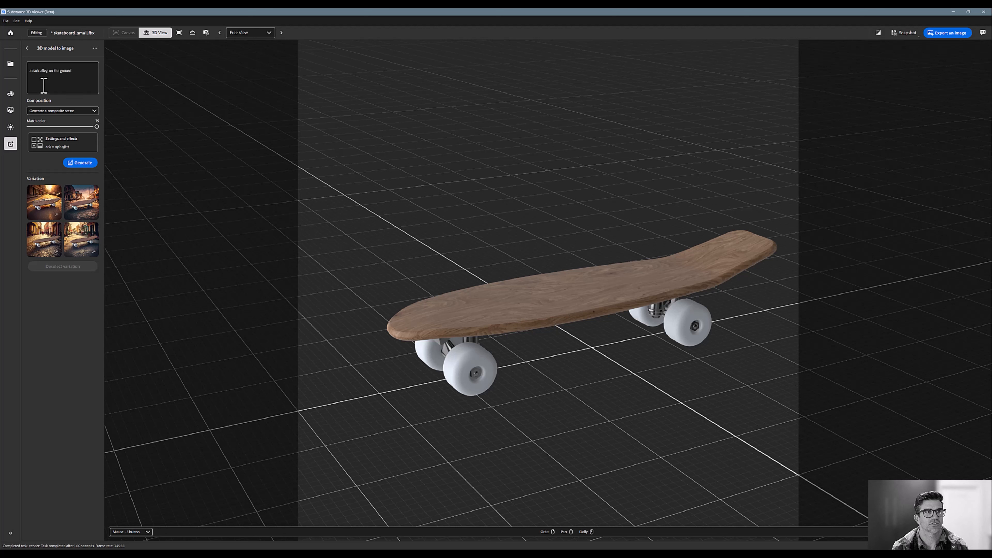
pyautogui.click(72, 144)
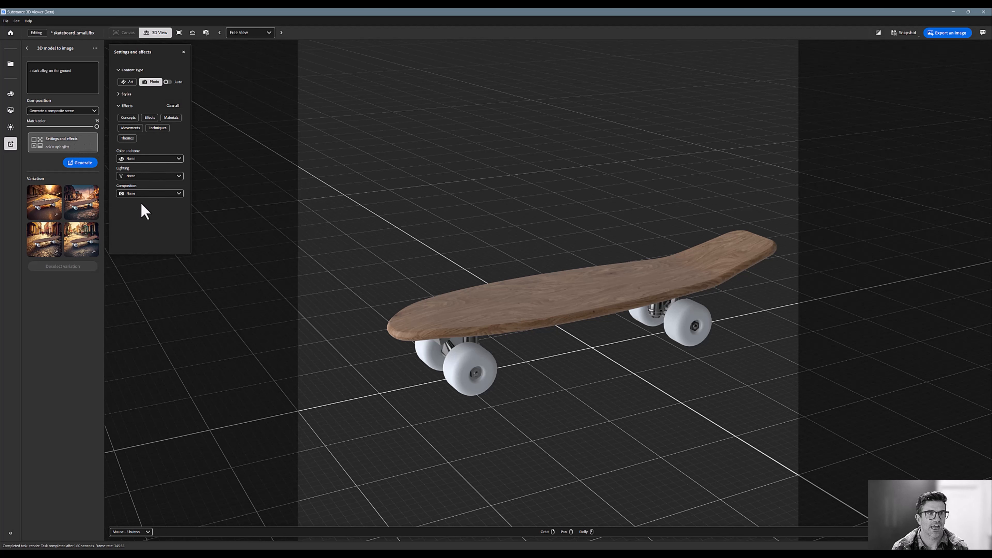
pyautogui.click(137, 177)
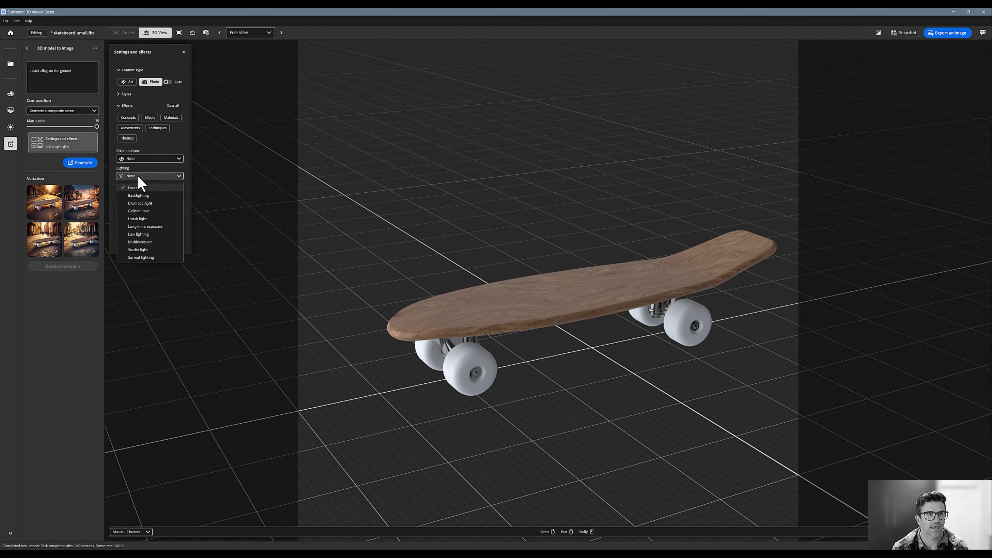
pyautogui.click(142, 207)
pyautogui.click(79, 163)
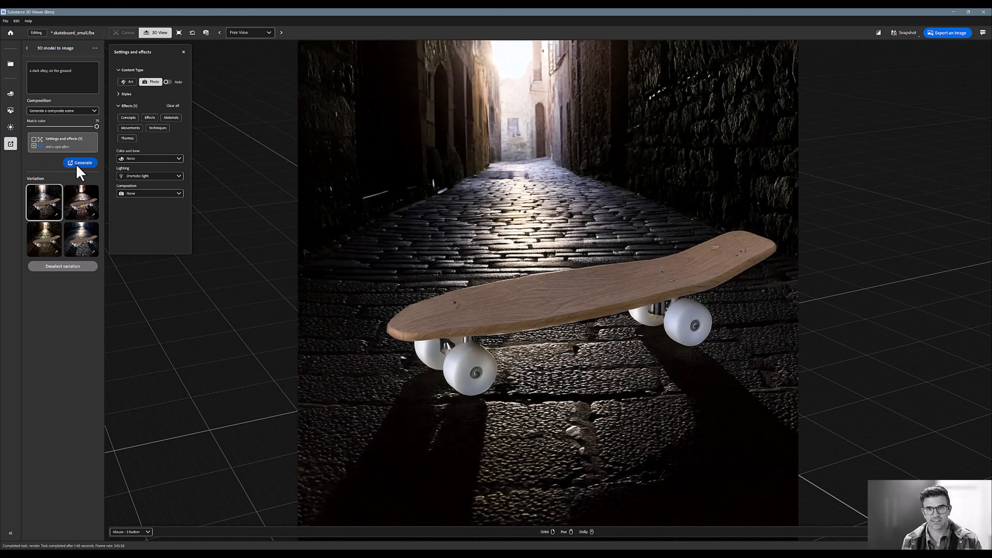
# Step: Compare the four generated alley variations and return to the first one
pyautogui.click(83, 209)
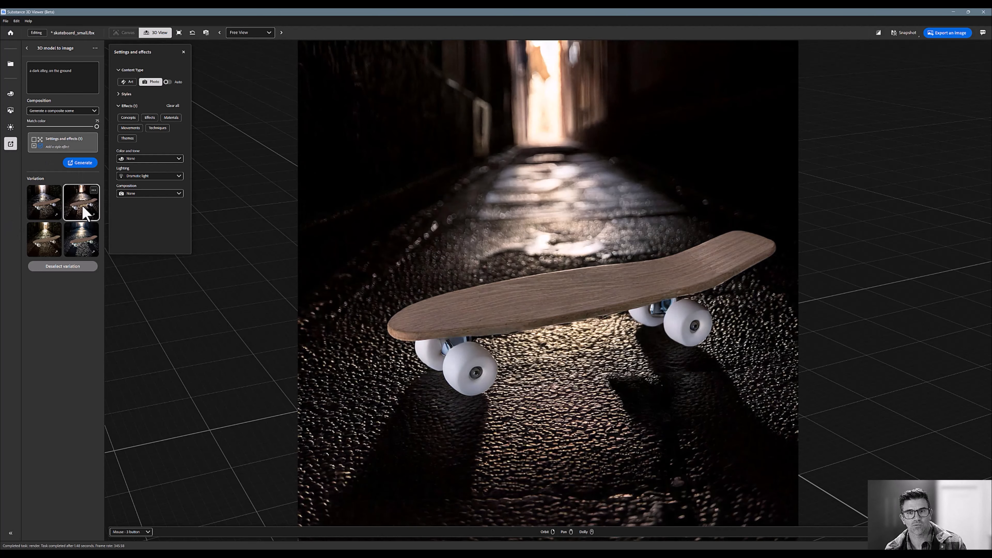
pyautogui.moveTo(488, 360)
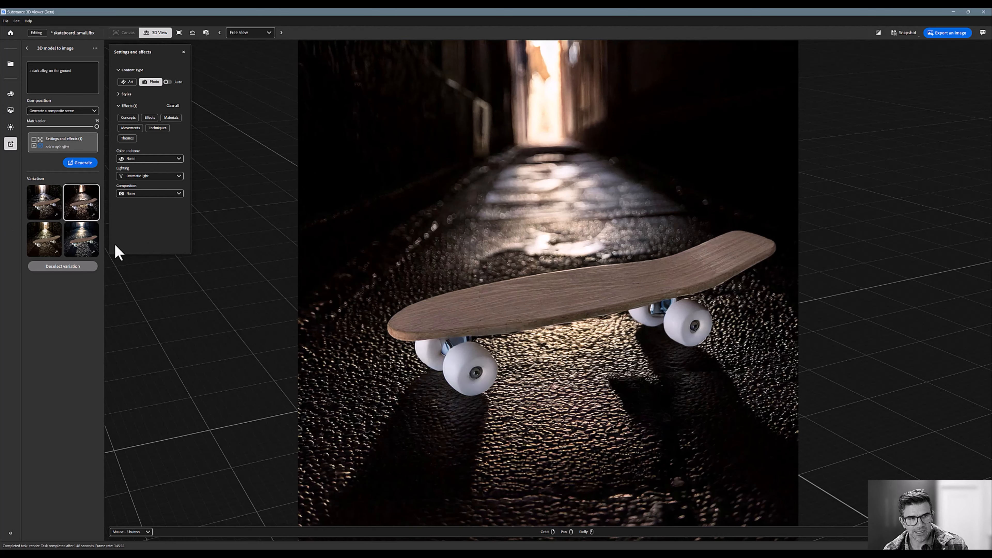
pyautogui.click(39, 247)
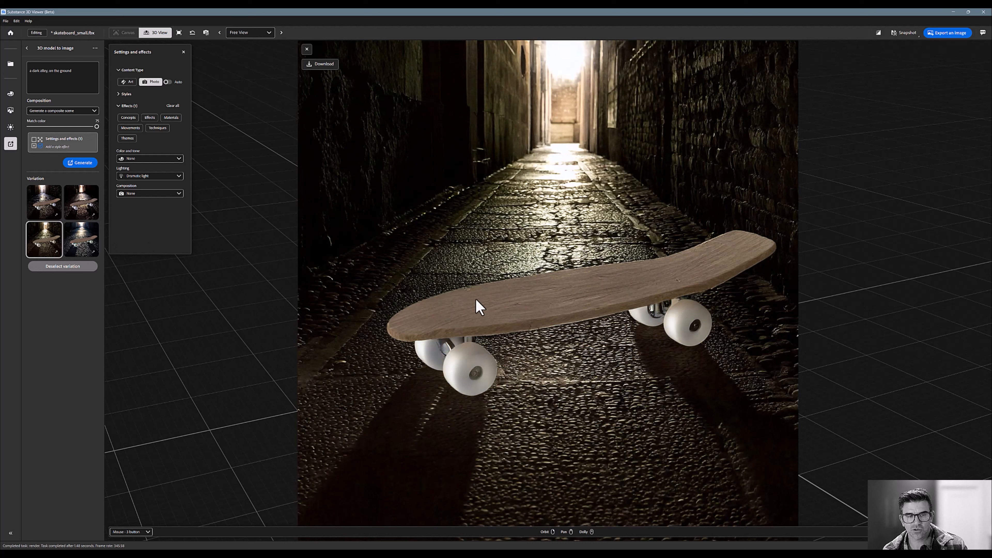
pyautogui.click(92, 252)
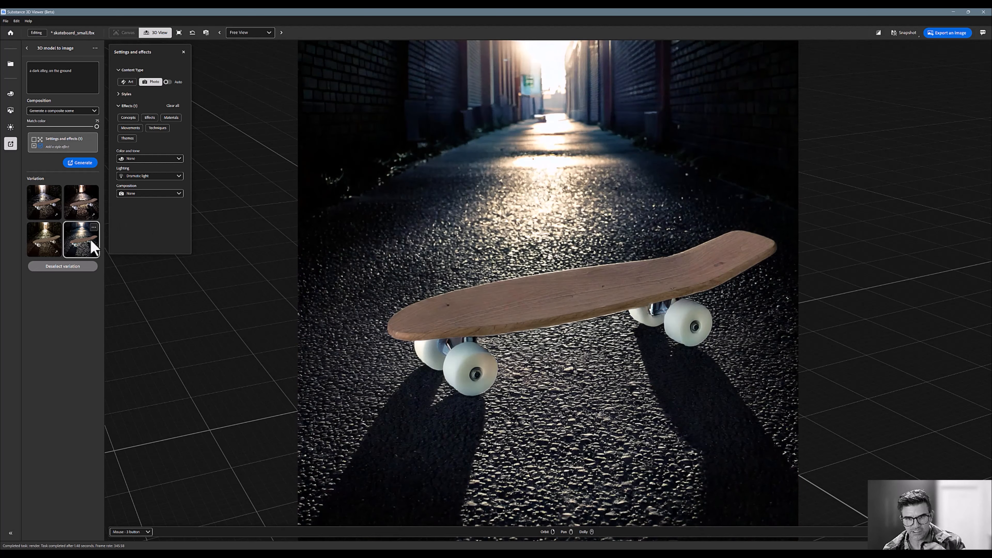
pyautogui.click(81, 216)
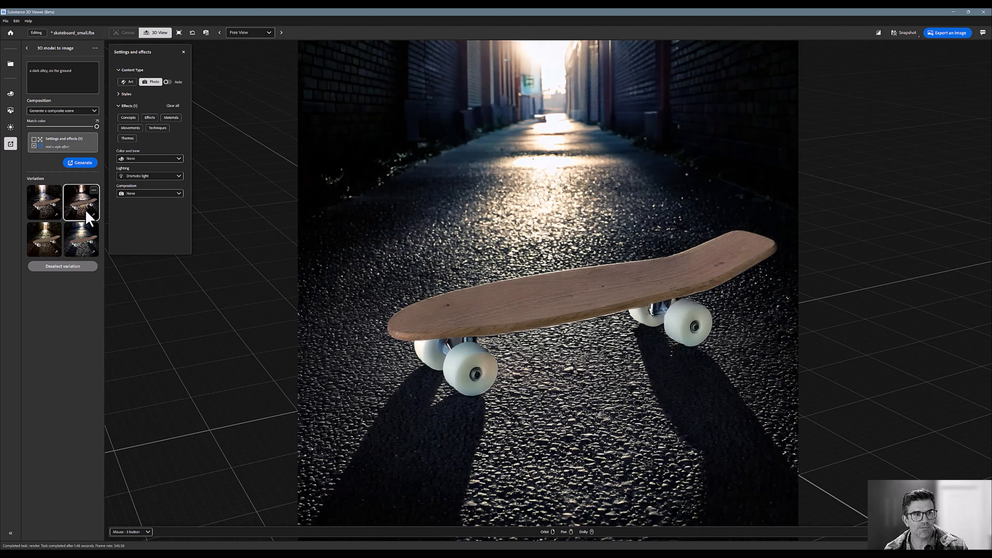
pyautogui.click(45, 203)
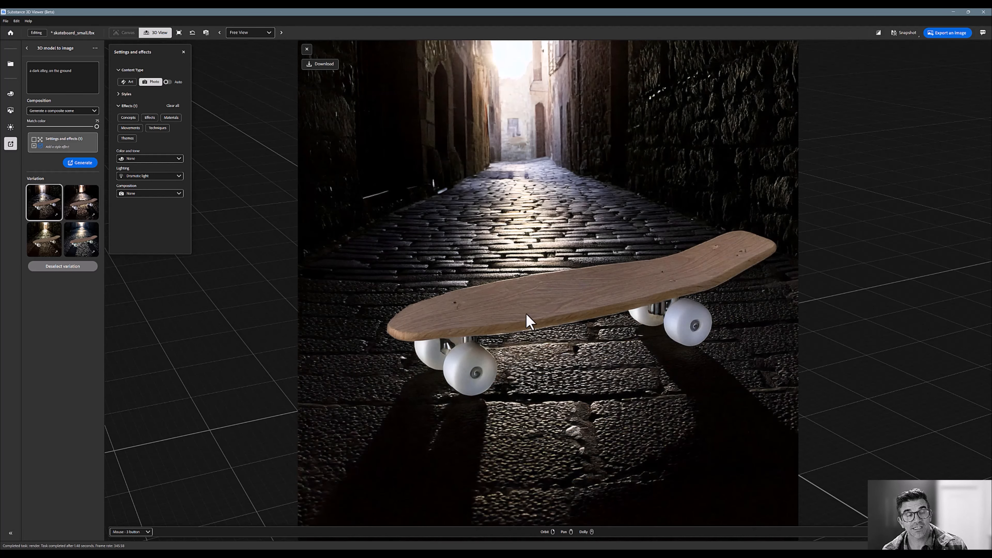
# Step: Switch the composition to Generate a new image and try the prompt "a dark alley, on the ground, a dirty, beat up skateboard"
pyautogui.click(70, 111)
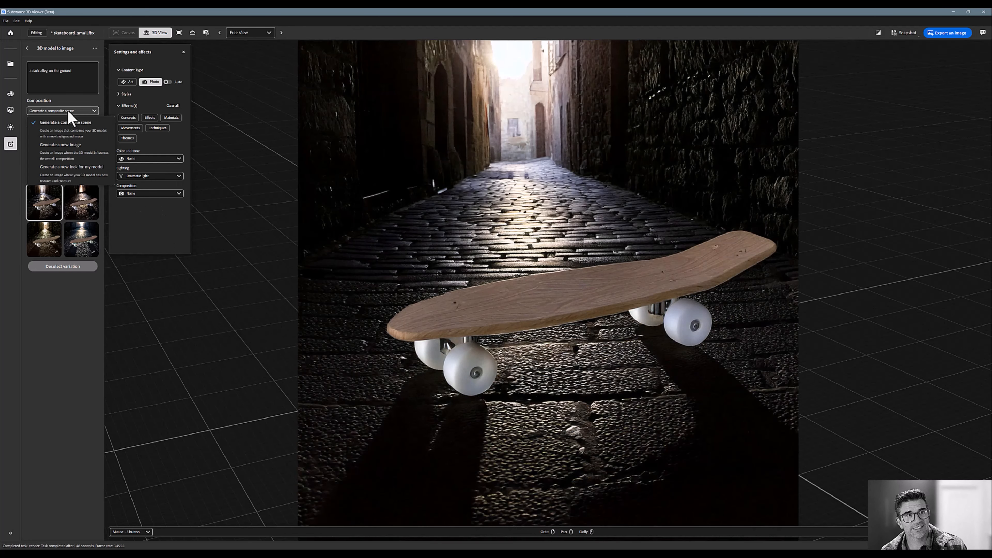
pyautogui.click(62, 148)
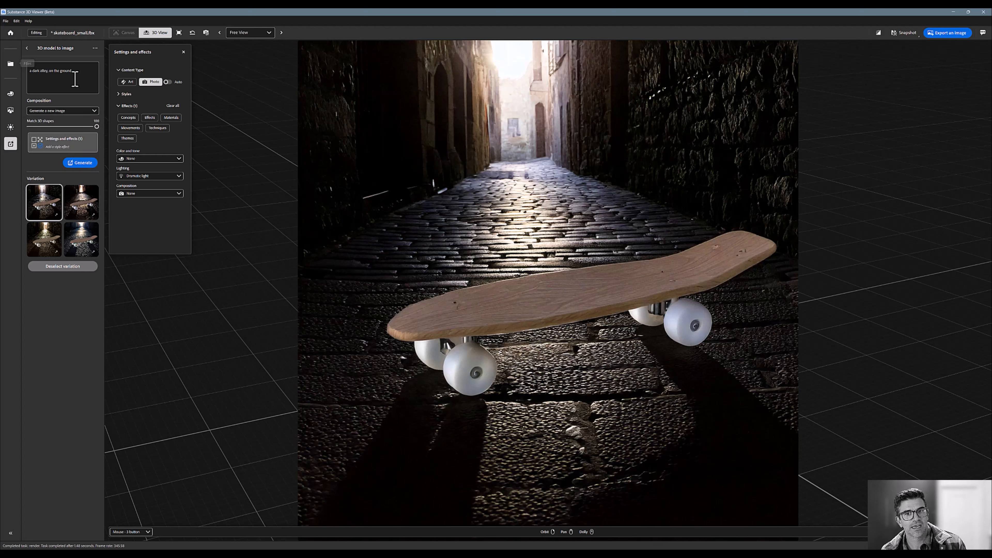
pyautogui.moveTo(86, 74); pyautogui.dragTo(21, 65)
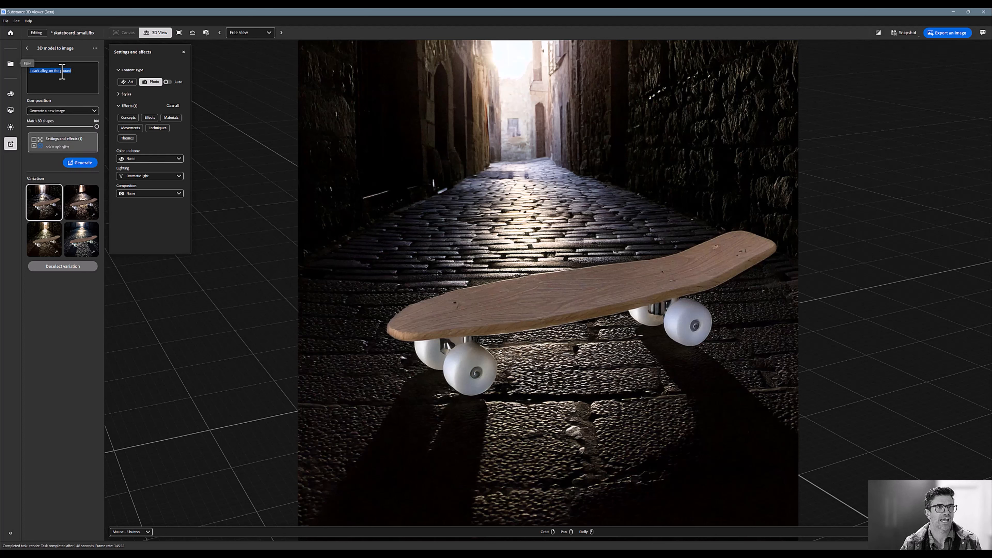
pyautogui.click(84, 74)
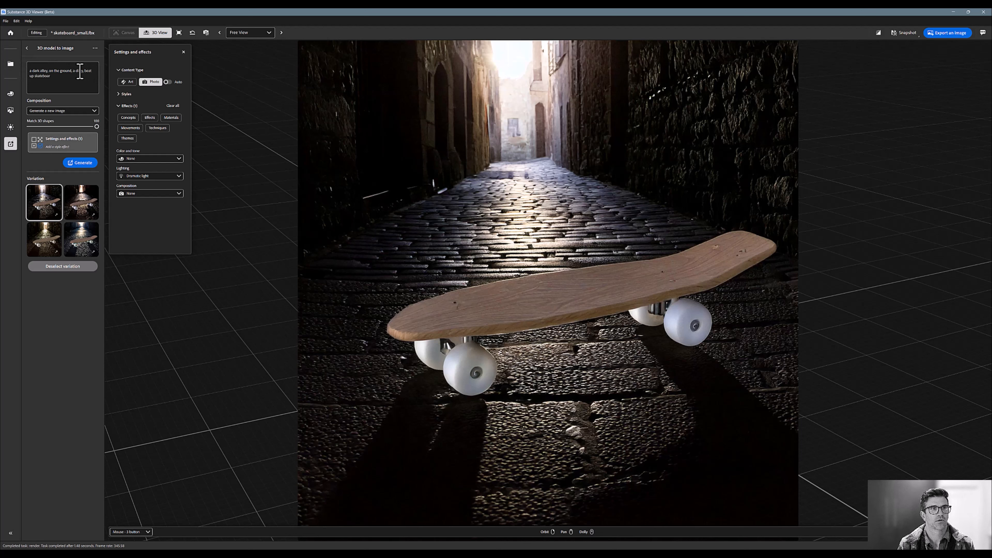
pyautogui.click(87, 163)
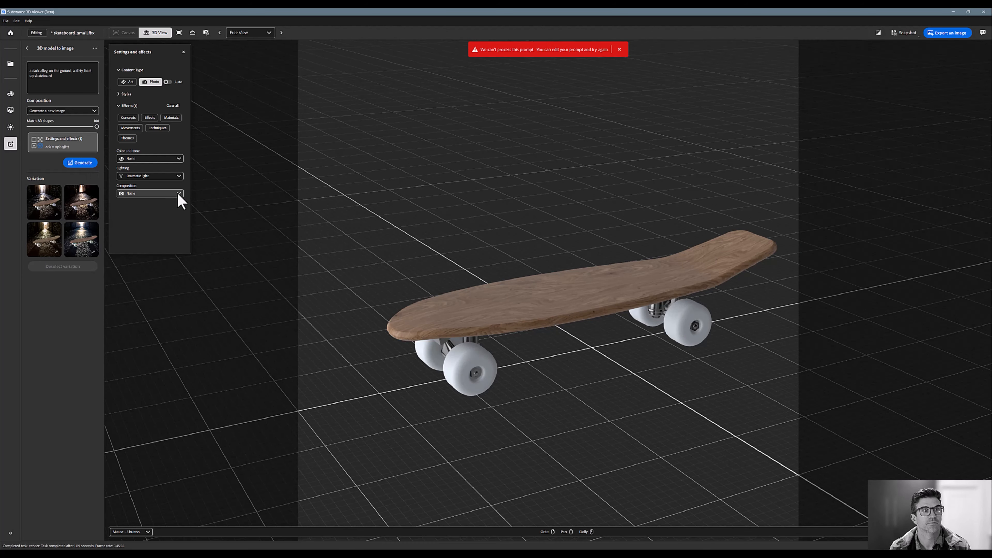
# Step: Examine the first image variation for the "an old skateboard" prompt and close its preview
pyautogui.click(44, 201)
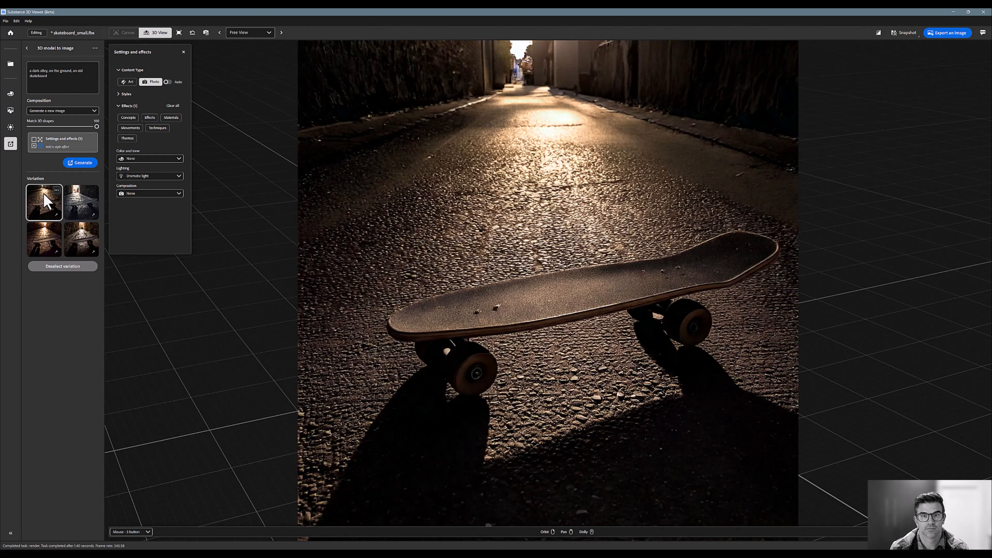
pyautogui.moveTo(628, 411)
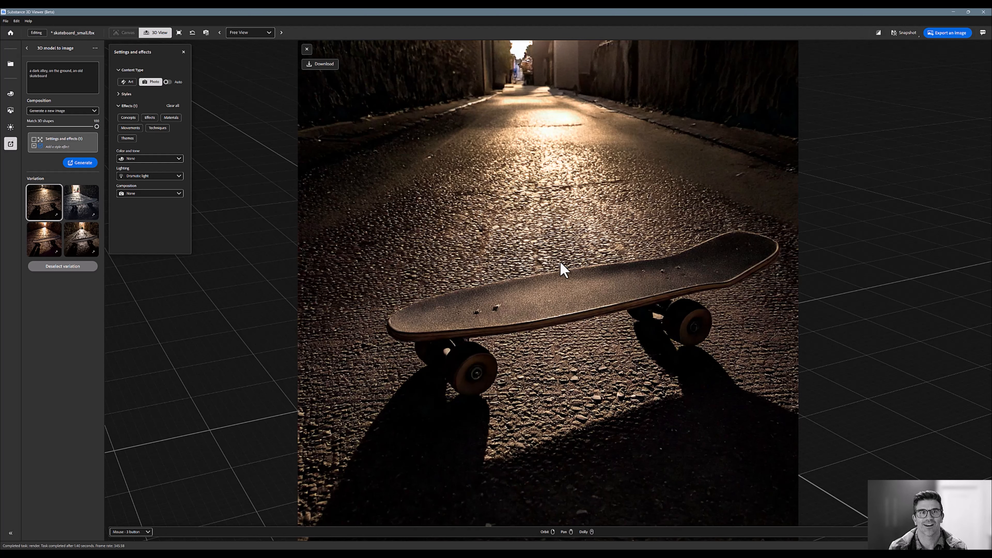
pyautogui.click(307, 49)
# Step: Widen the camera's field of view and reframe the skateboard from a new angle within the image area
pyautogui.moveTo(590, 310); pyautogui.dragTo(550, 281)
pyautogui.click(549, 282)
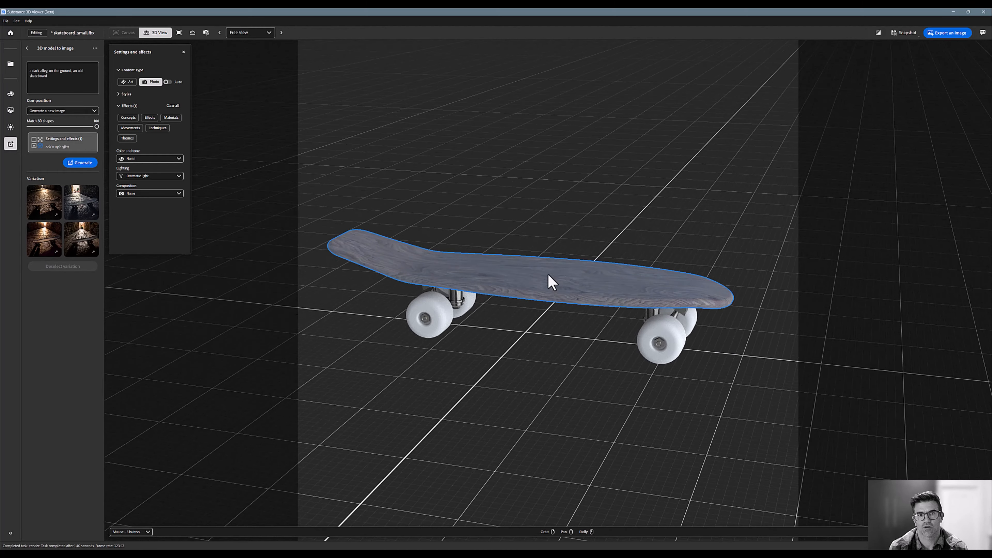
pyautogui.click(205, 32)
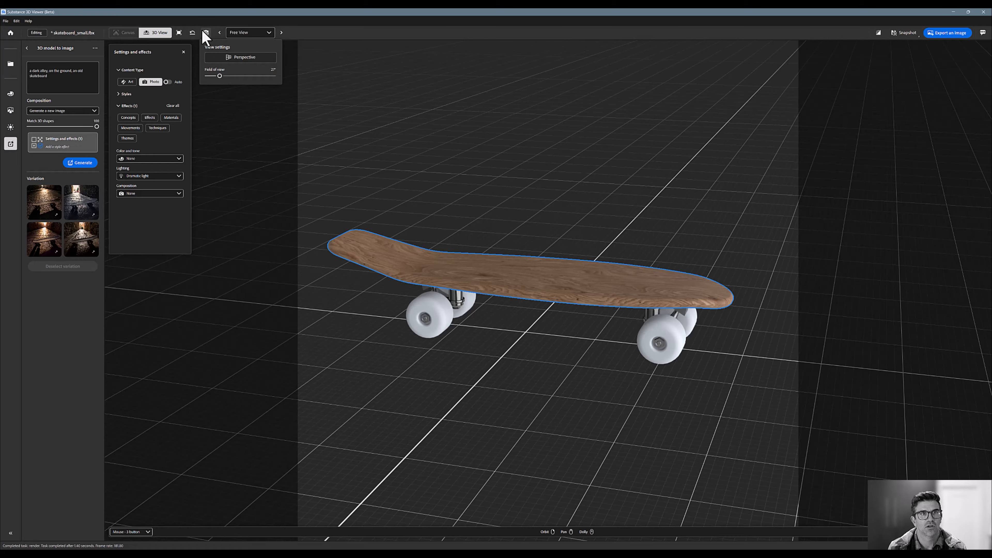
pyautogui.moveTo(219, 73)
pyautogui.mouseDown()
pyautogui.moveTo(237, 78)
pyautogui.moveTo(213, 79)
pyautogui.moveTo(238, 79)
pyautogui.mouseUp()
pyautogui.moveTo(512, 241); pyautogui.dragTo(481, 217, button='right')
pyautogui.scroll(5, 680, 266)
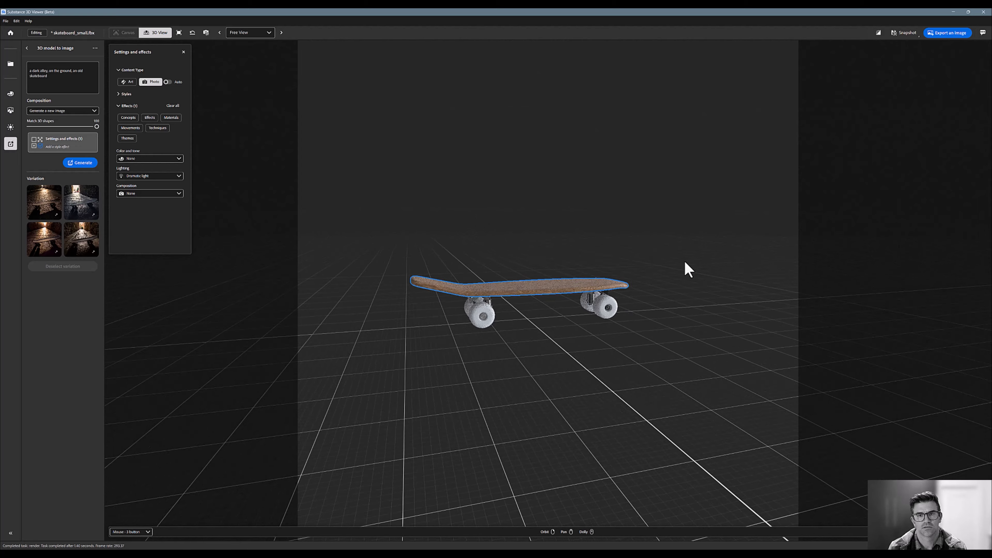
pyautogui.moveTo(533, 241); pyautogui.dragTo(578, 250, button='right')
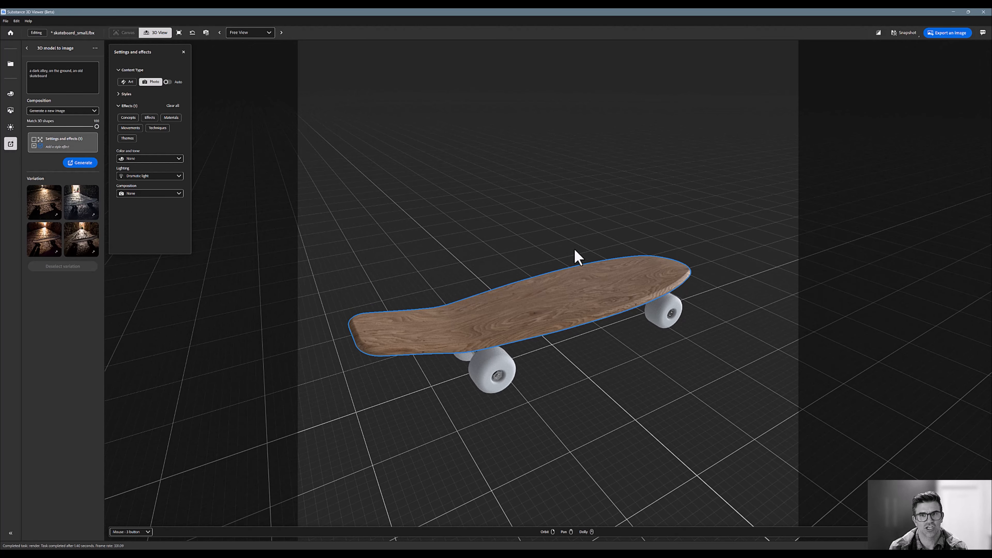
# Step: Generate new alley images from the reframed skateboard and compare the variations, ending on the second one
pyautogui.click(92, 163)
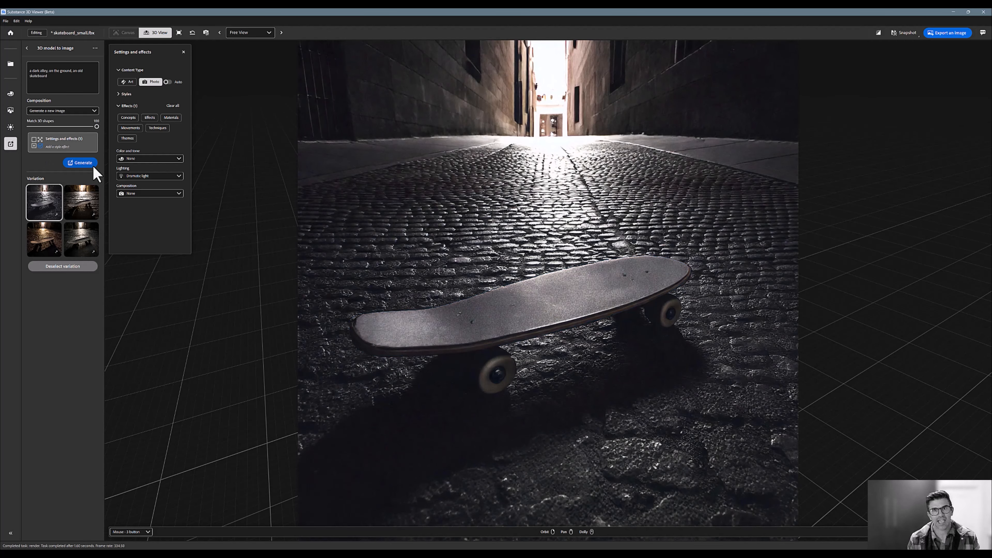
pyautogui.click(68, 244)
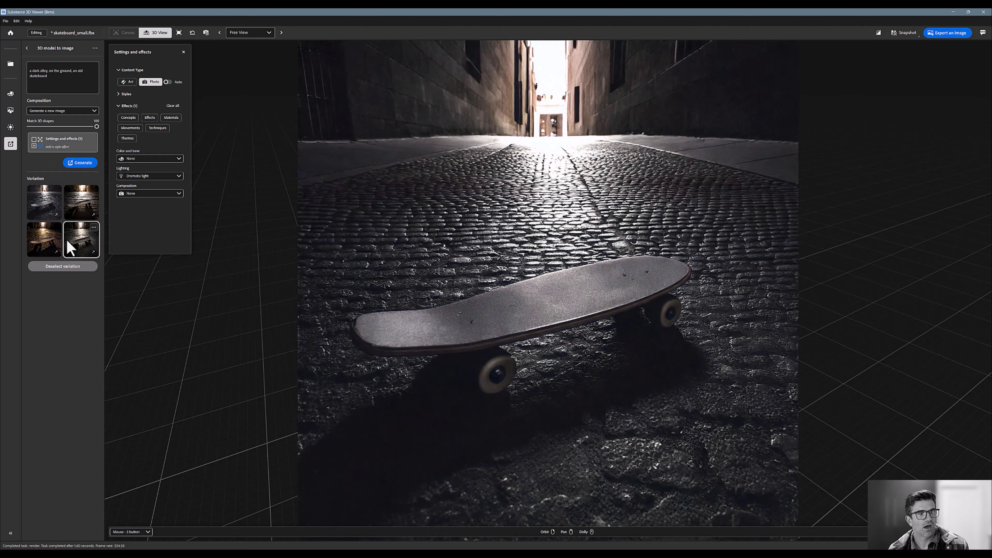
pyautogui.click(39, 255)
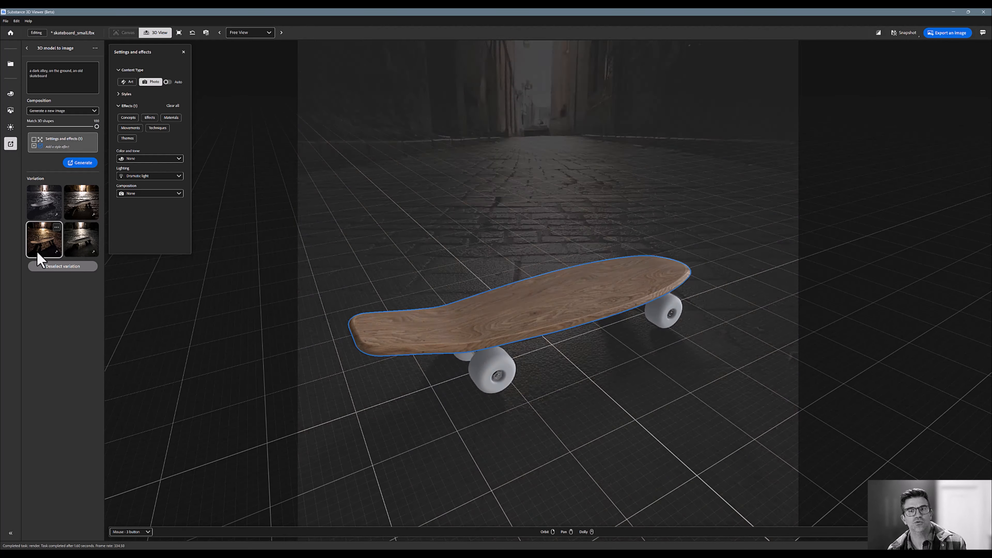
pyautogui.click(92, 198)
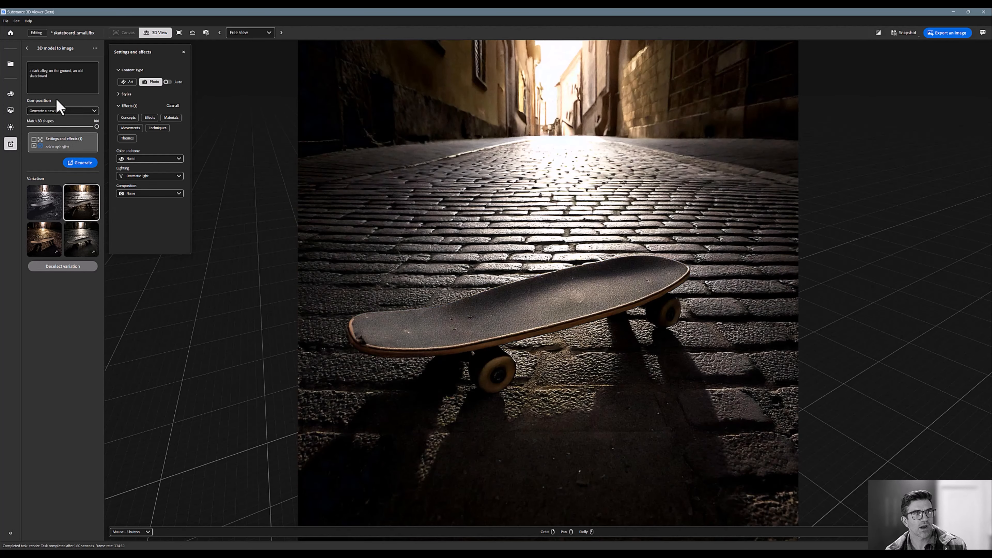
# Step: Switch the composition to Generate a new look for my model and generate images for "a fun, colorful, rainbow, skateboard"
pyautogui.click(59, 111)
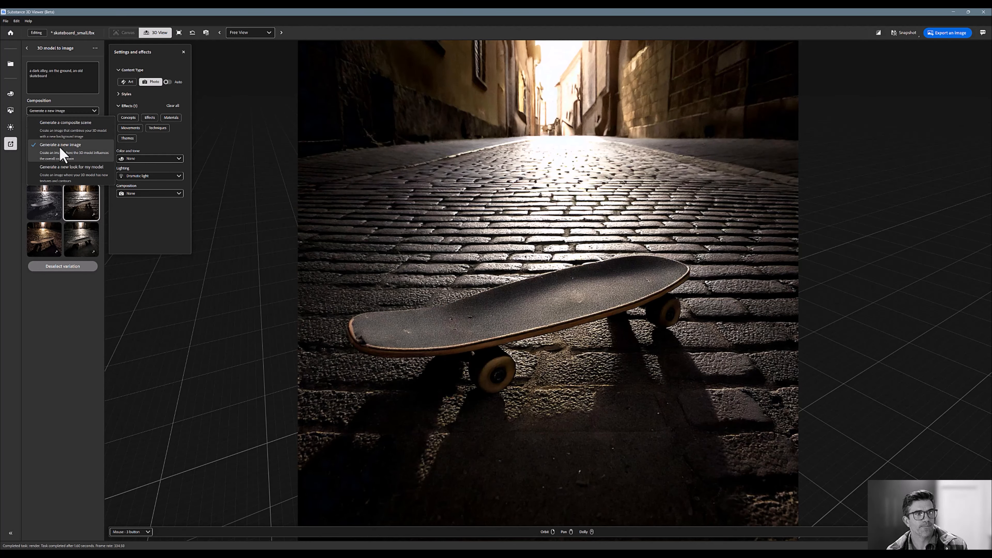
pyautogui.click(64, 180)
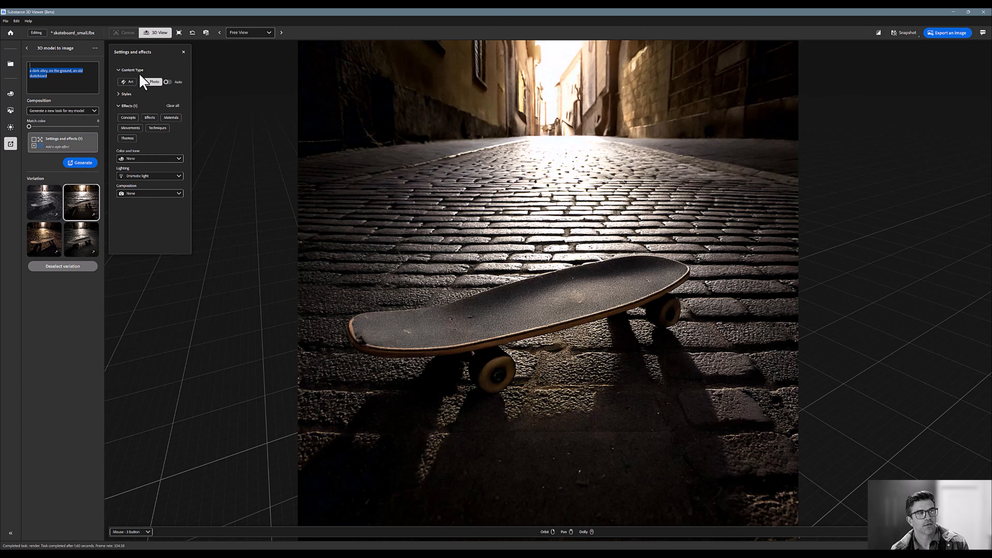
pyautogui.write('ainbow,')
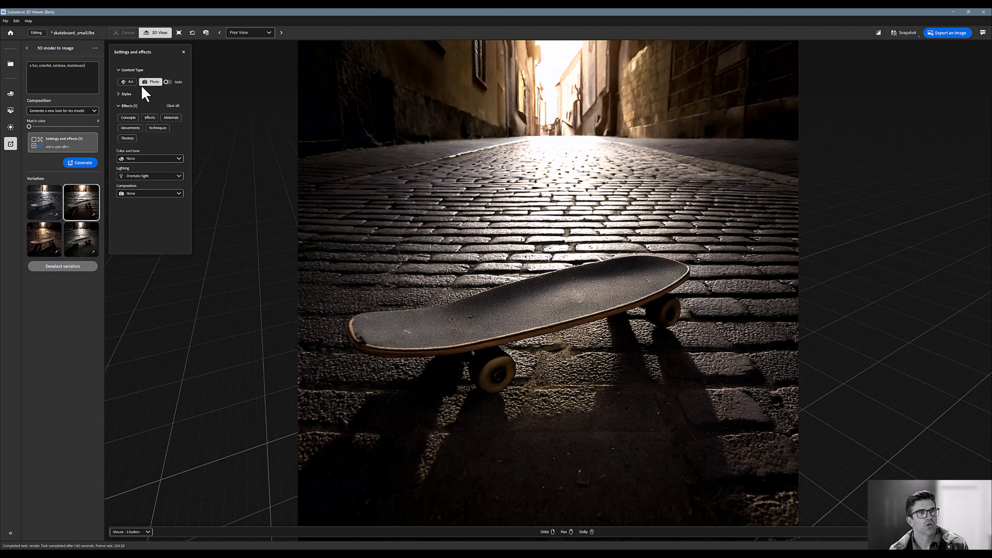
pyautogui.click(80, 163)
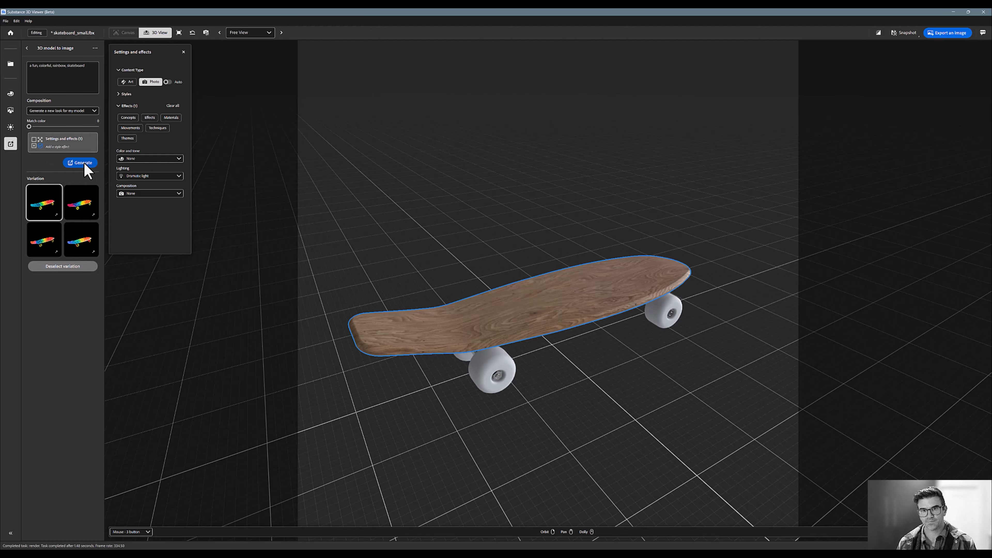
# Step: Compare the rainbow skateboard variations and return to the plain 3D model
pyautogui.click(83, 201)
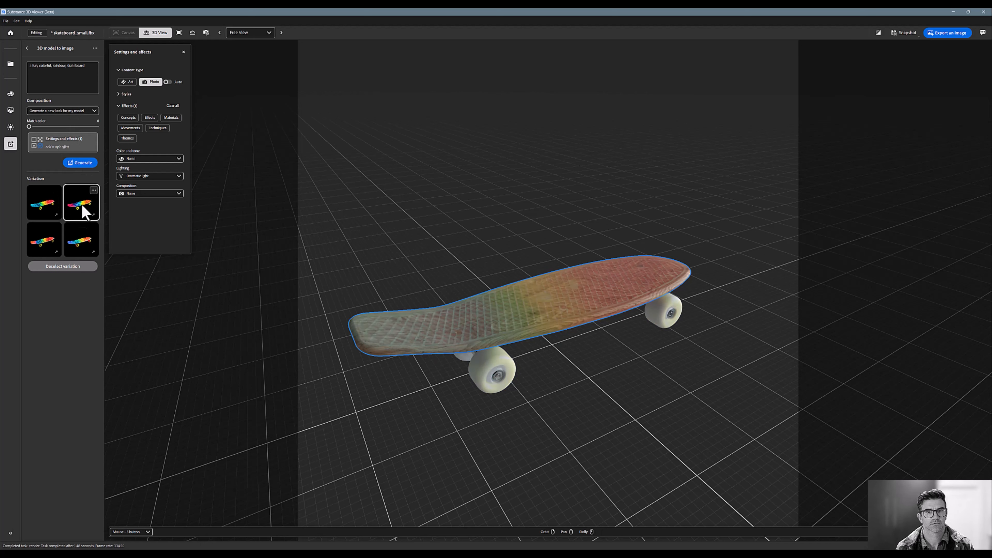
pyautogui.click(84, 234)
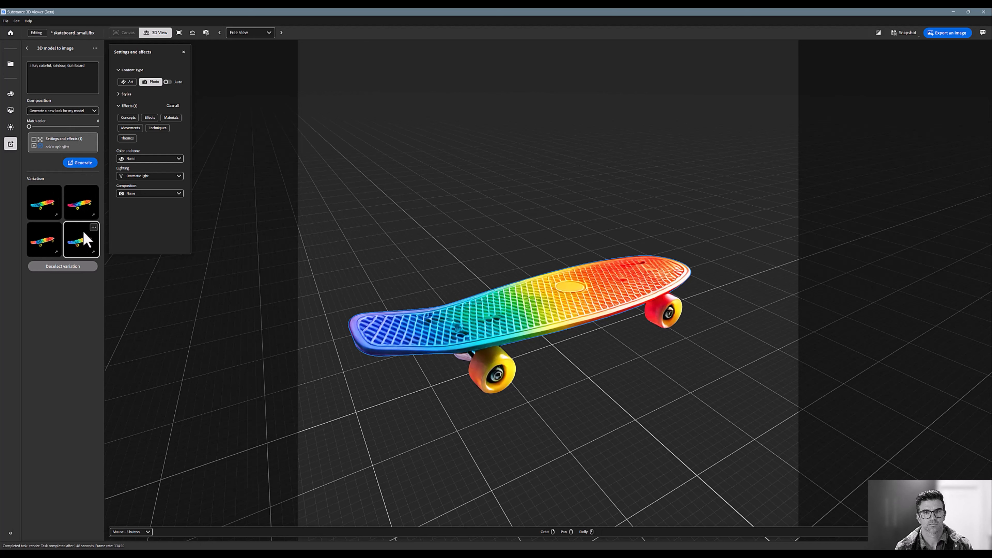
pyautogui.click(49, 246)
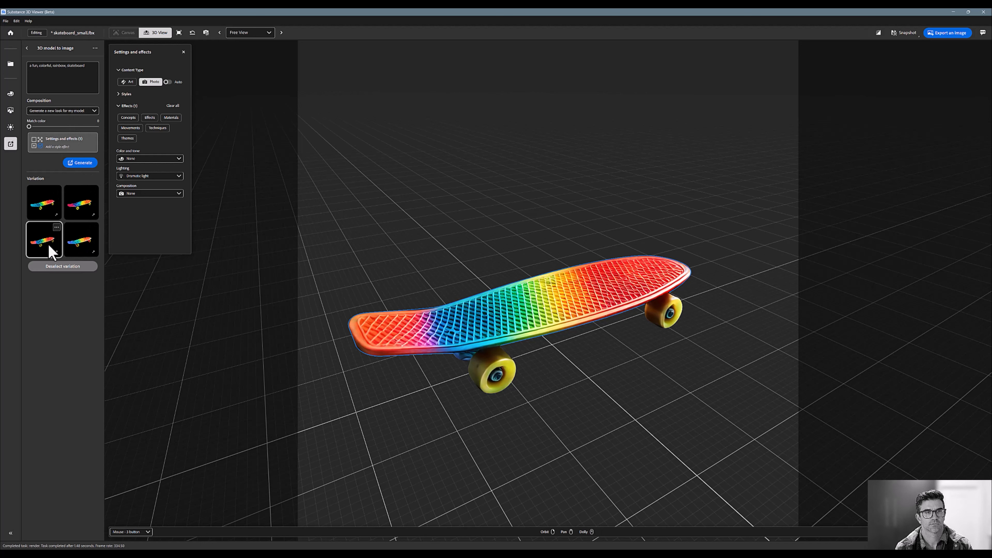
pyautogui.moveTo(319, 143)
pyautogui.click(309, 45)
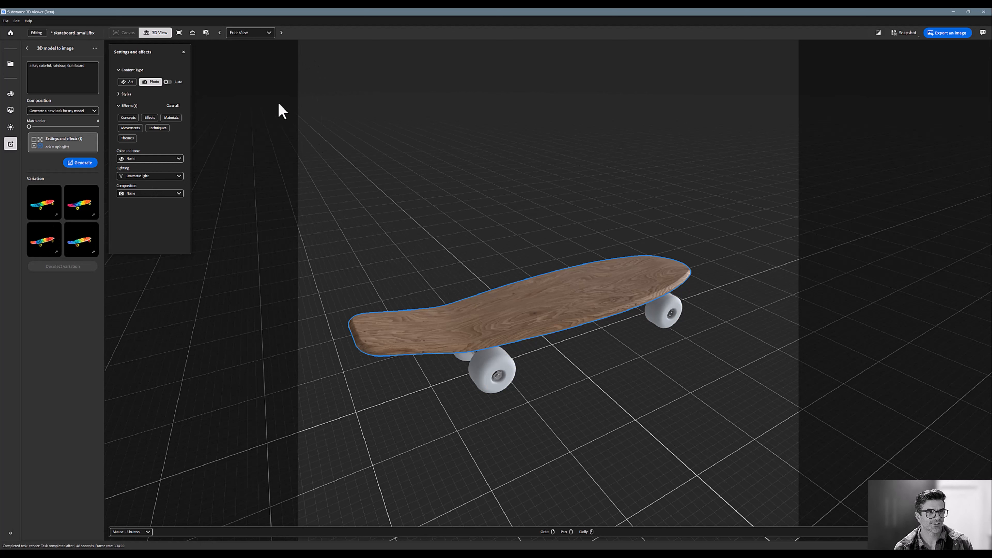
# Step: Generate a 3D model with Text to 3D from the prompt "rubber ducky", discarding the skateboard document's unsaved changes
pyautogui.click(11, 145)
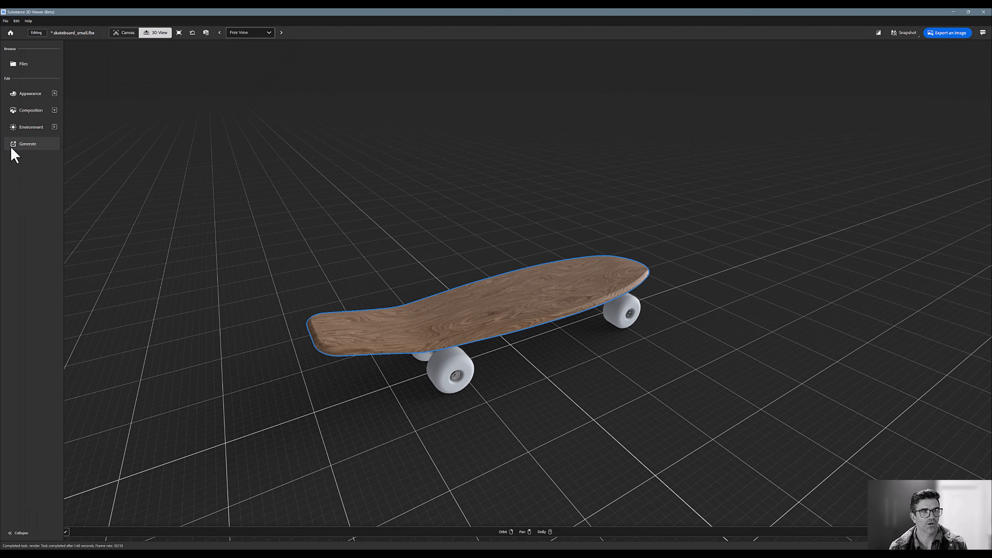
pyautogui.click(14, 145)
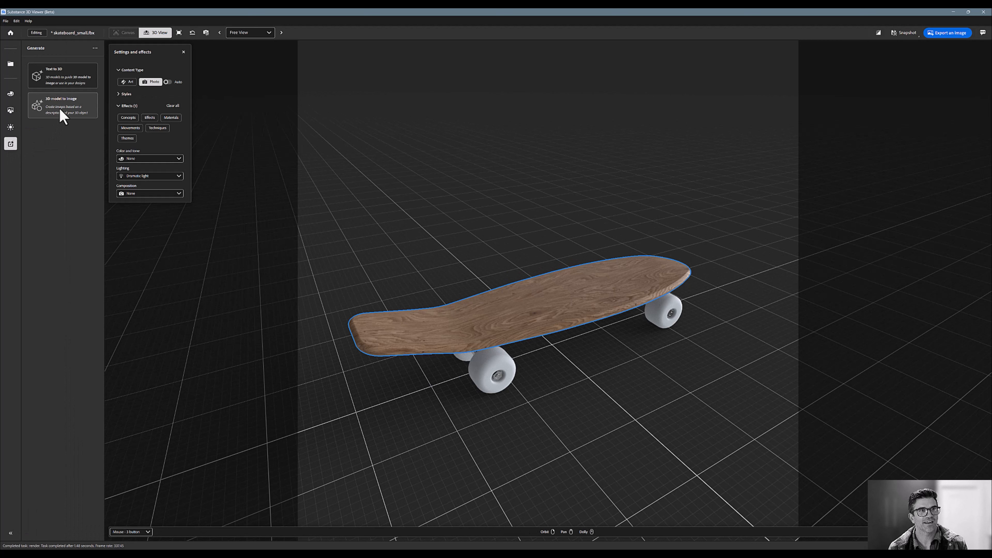
pyautogui.click(63, 86)
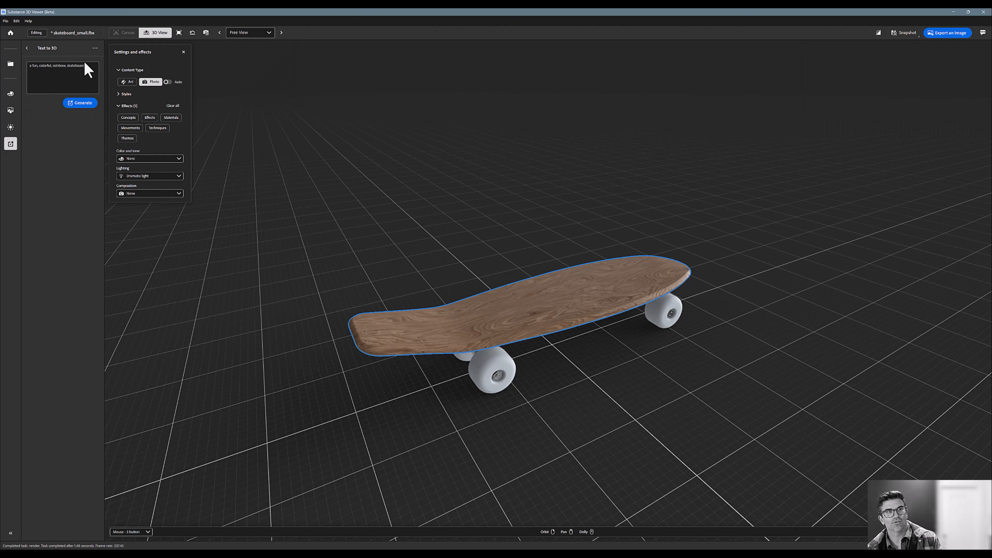
pyautogui.moveTo(86, 65); pyautogui.dragTo(13, 63)
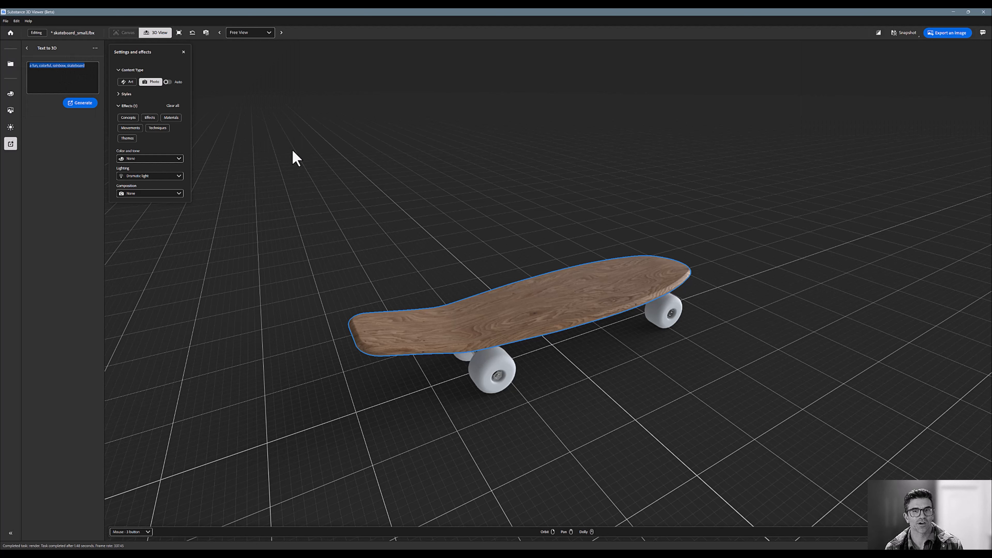
pyautogui.press('BackSpace')
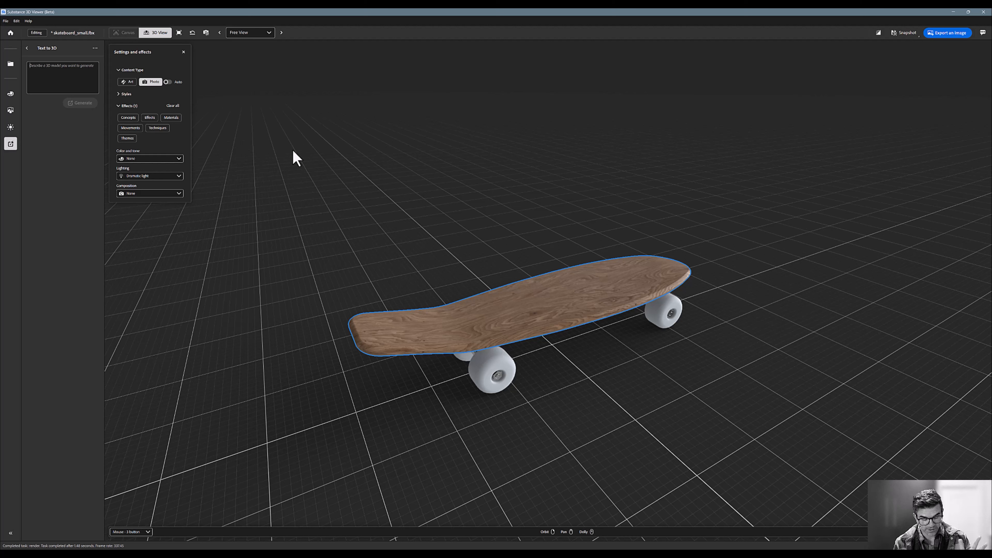
pyautogui.write('rubber ducky')
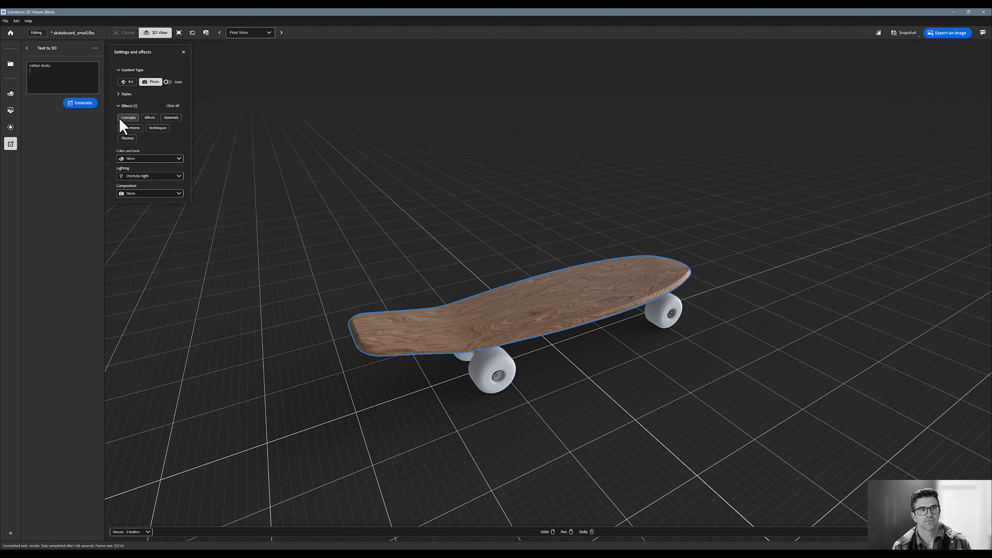
pyautogui.click(80, 102)
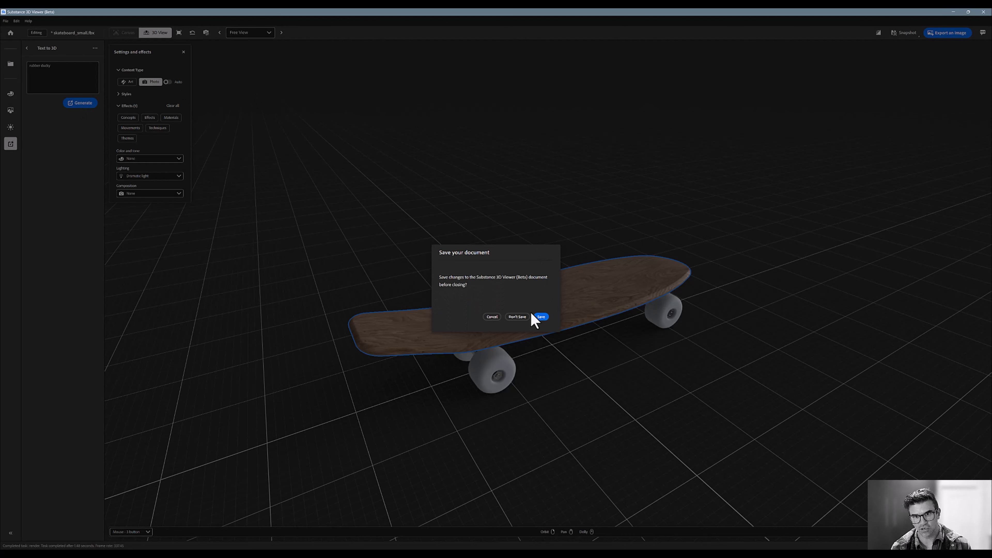
pyautogui.click(517, 316)
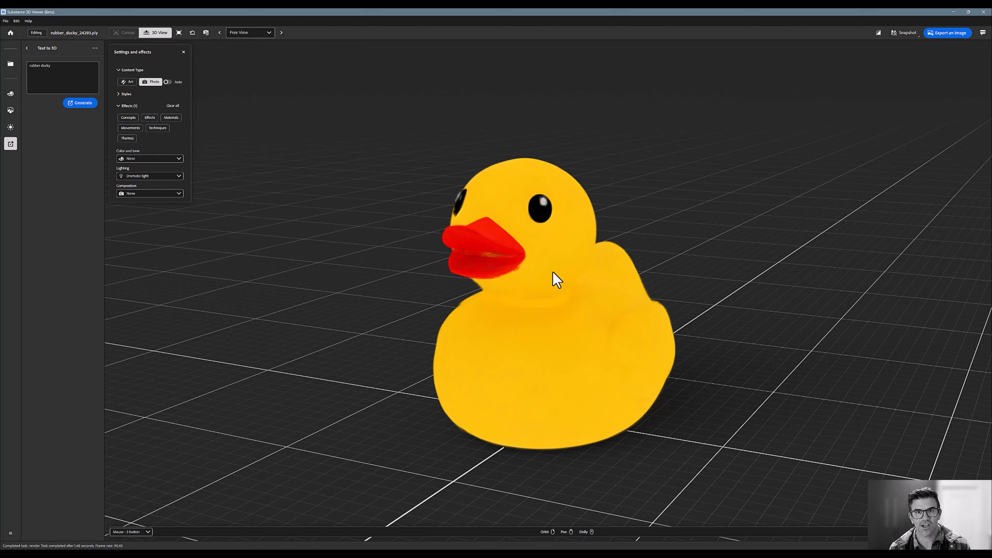
# Step: Examine the rubber duck model from several angles and reframe it smaller, seen from its side
pyautogui.moveTo(634, 266); pyautogui.dragTo(509, 264)
pyautogui.click(517, 253)
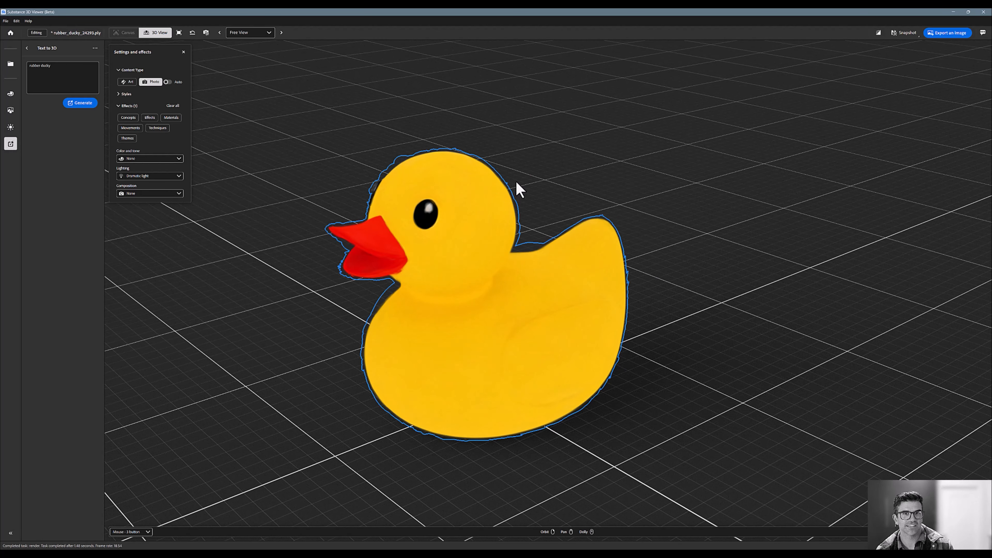
pyautogui.moveTo(383, 233); pyautogui.dragTo(481, 293)
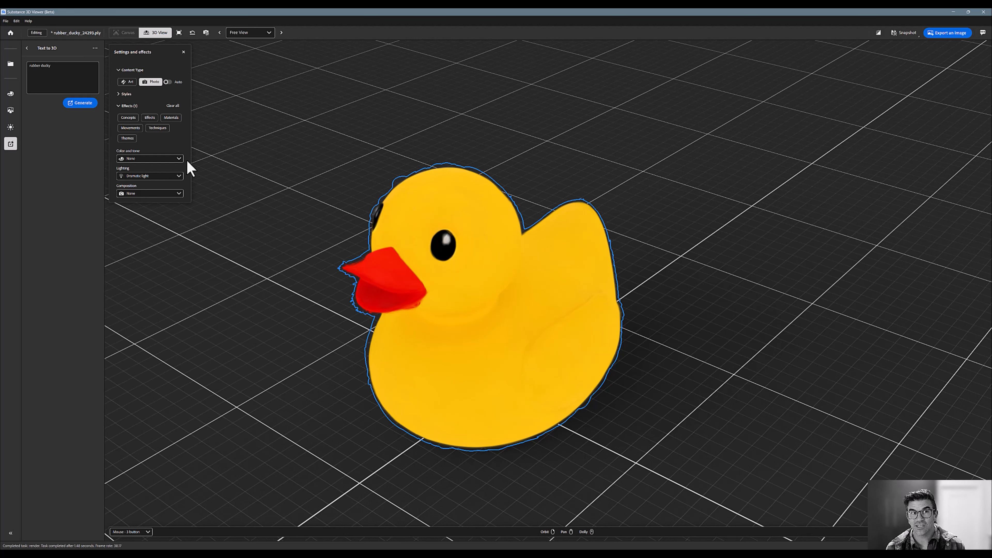
pyautogui.click(145, 48)
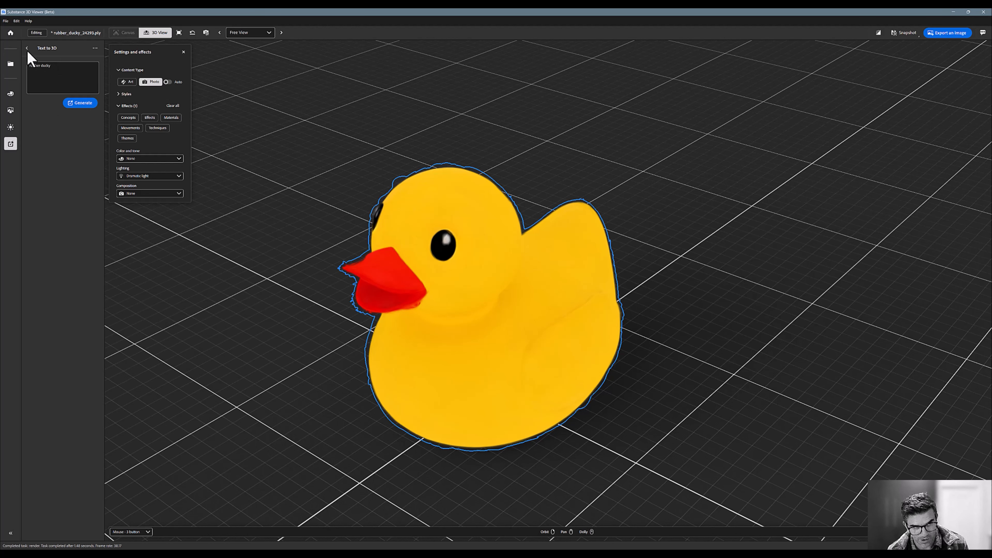
pyautogui.scroll(-2, 508, 258)
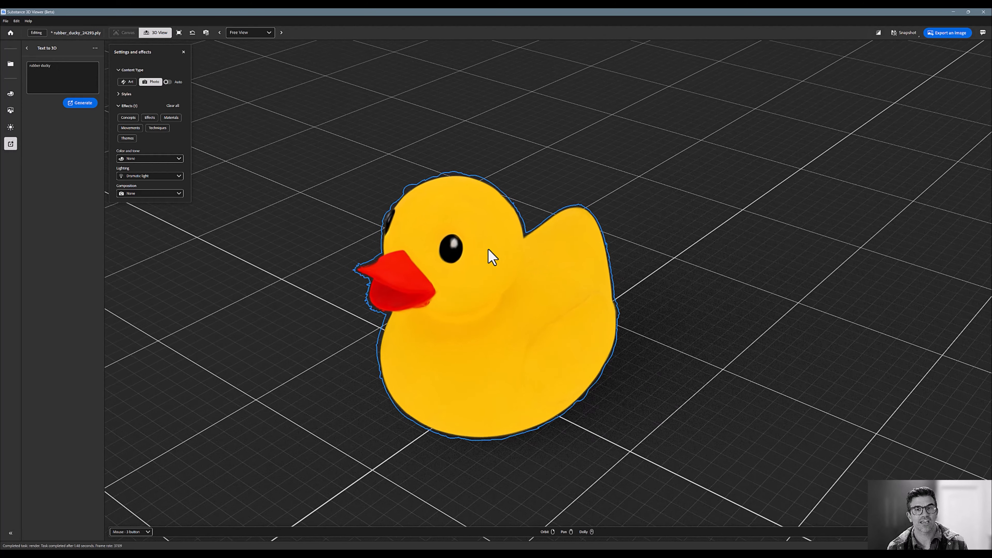
pyautogui.moveTo(504, 240); pyautogui.dragTo(563, 233, button='middle')
pyautogui.moveTo(511, 243); pyautogui.dragTo(507, 266, button='right')
pyautogui.scroll(-4, 500, 253)
pyautogui.scroll(-1, 506, 266)
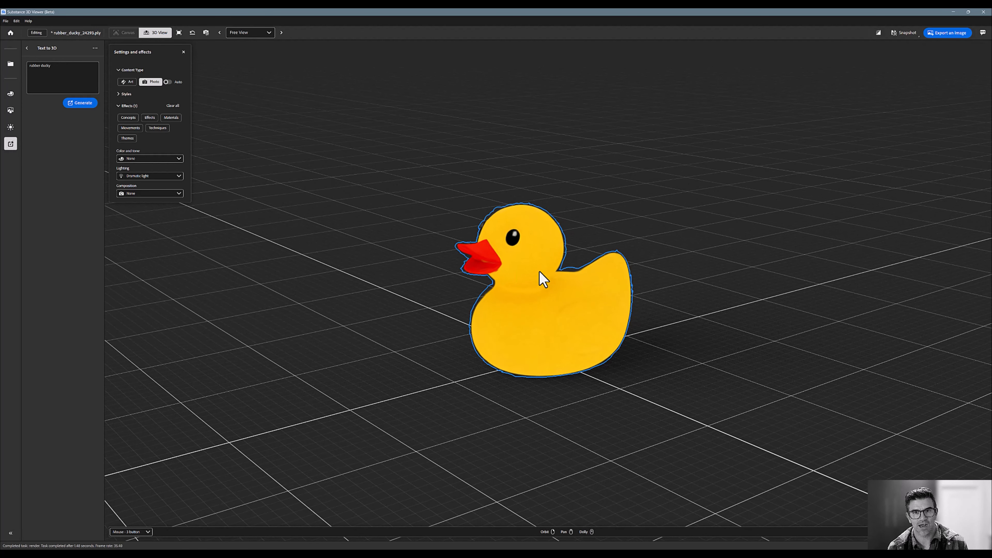
# Step: Use 3D model to image with Generate a new image and the prompt "a pink rubber ducky, in a bath, modern bathroom"
pyautogui.click(26, 48)
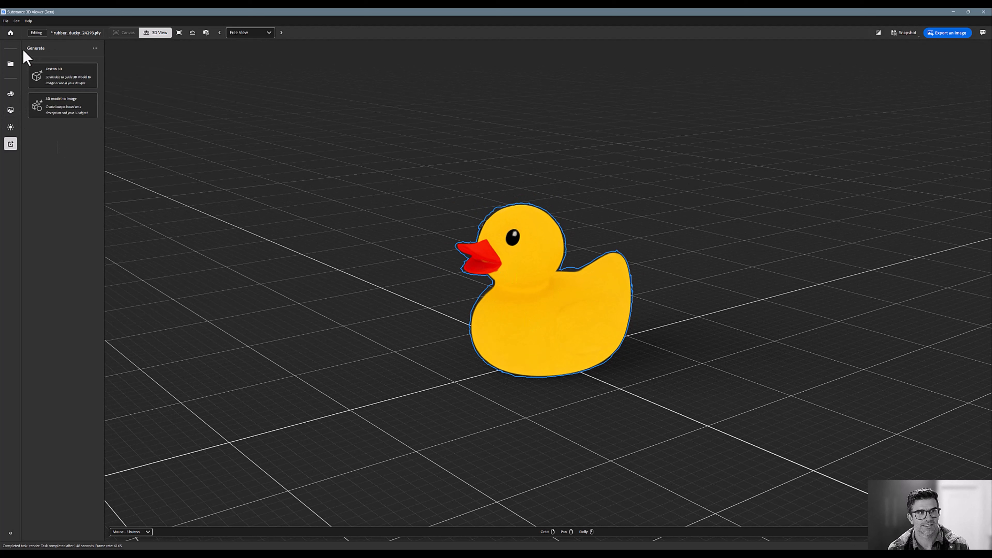
pyautogui.click(63, 111)
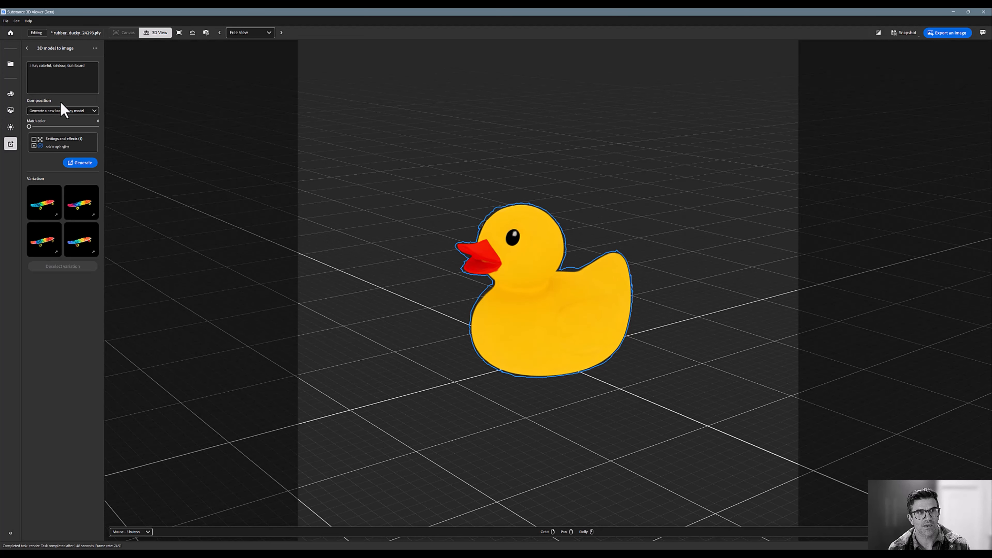
pyautogui.click(61, 111)
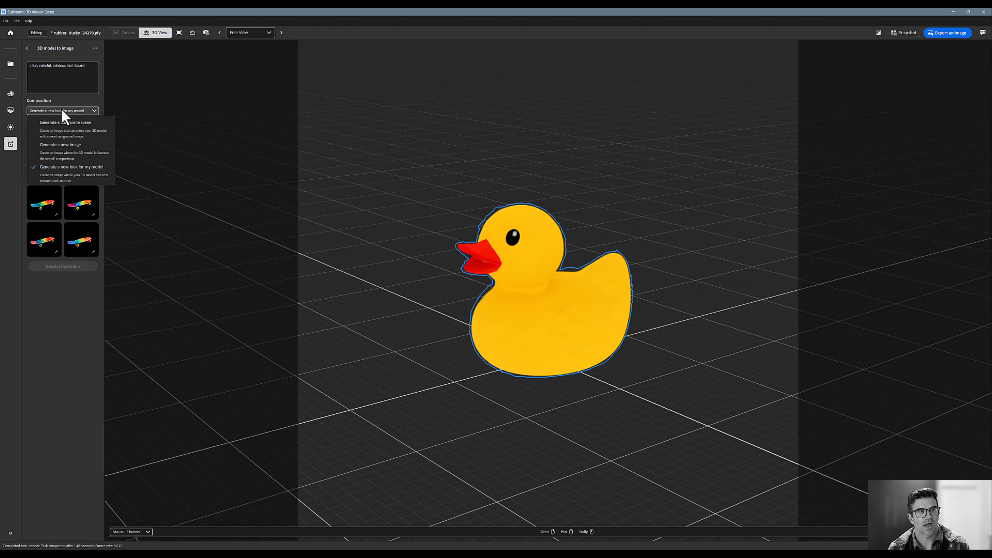
pyautogui.click(61, 145)
pyautogui.moveTo(86, 66); pyautogui.dragTo(25, 54)
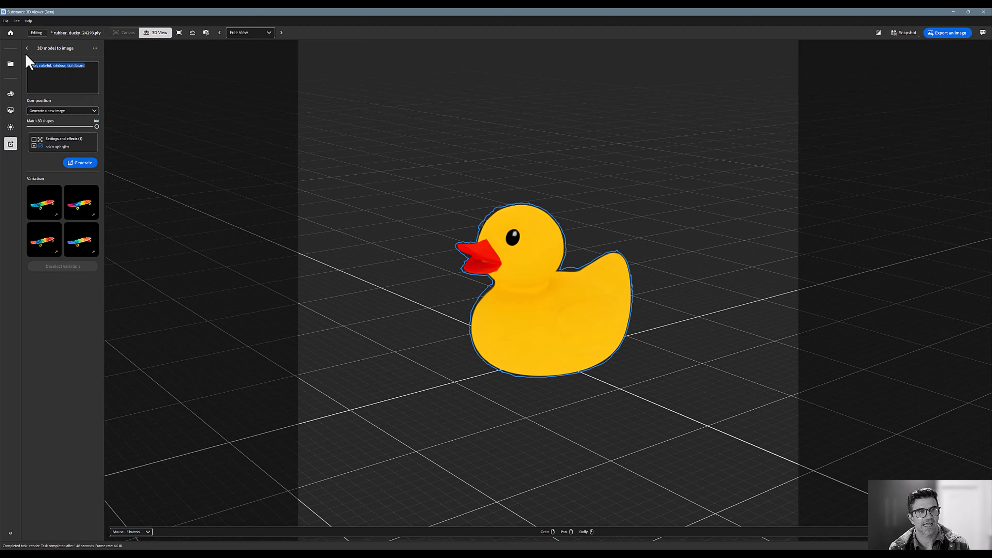
pyautogui.press('BackSpace')
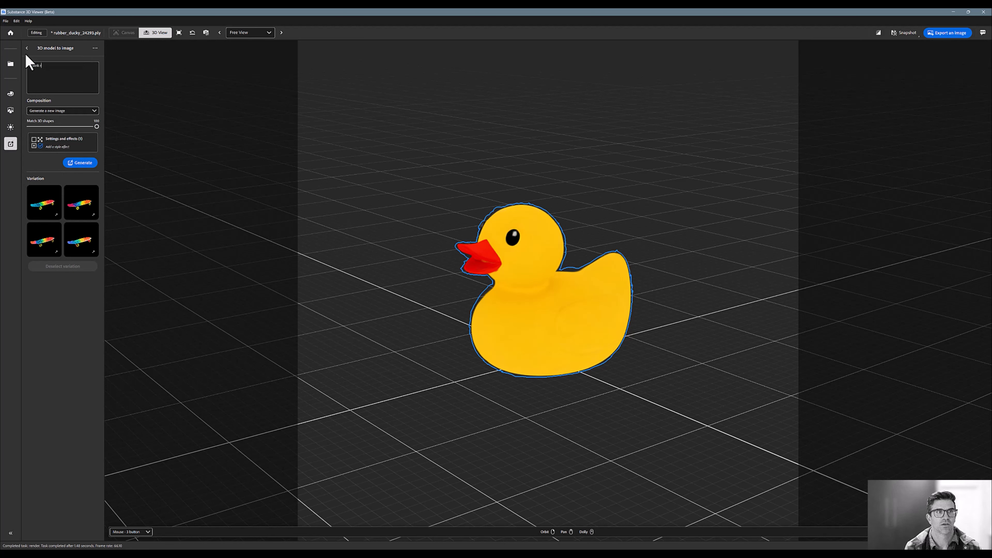
pyautogui.write('Dank rubber ducky')
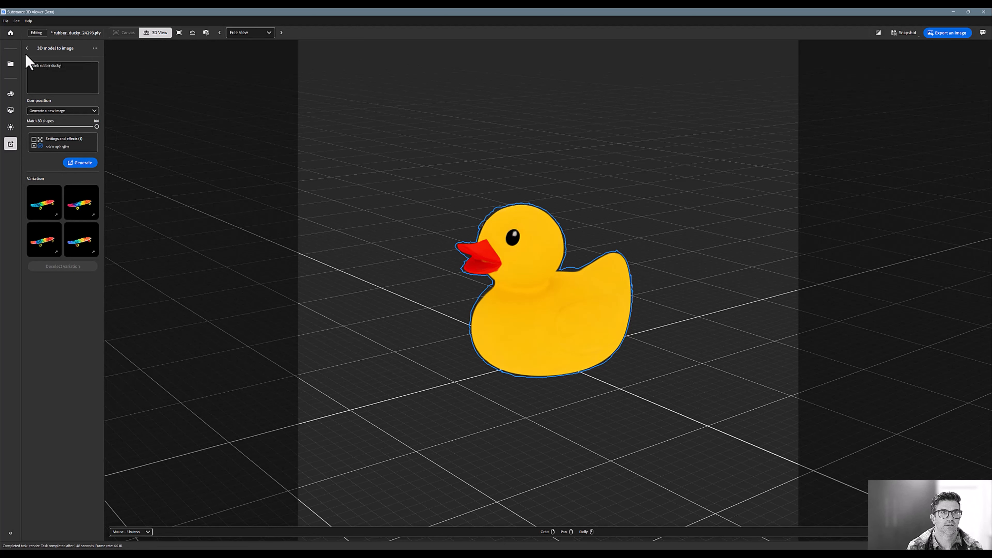
pyautogui.write(', in a bath, modern bathroom')
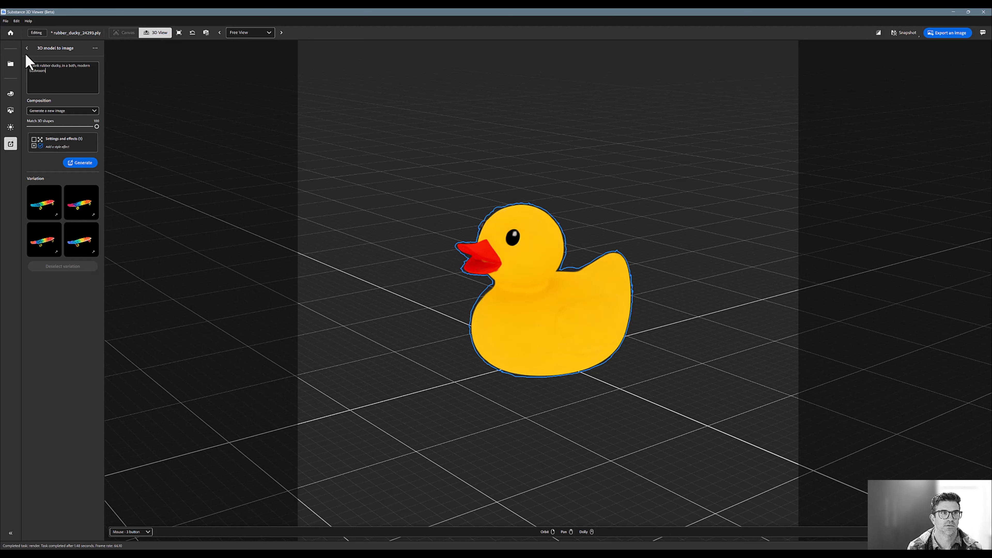
pyautogui.click(85, 163)
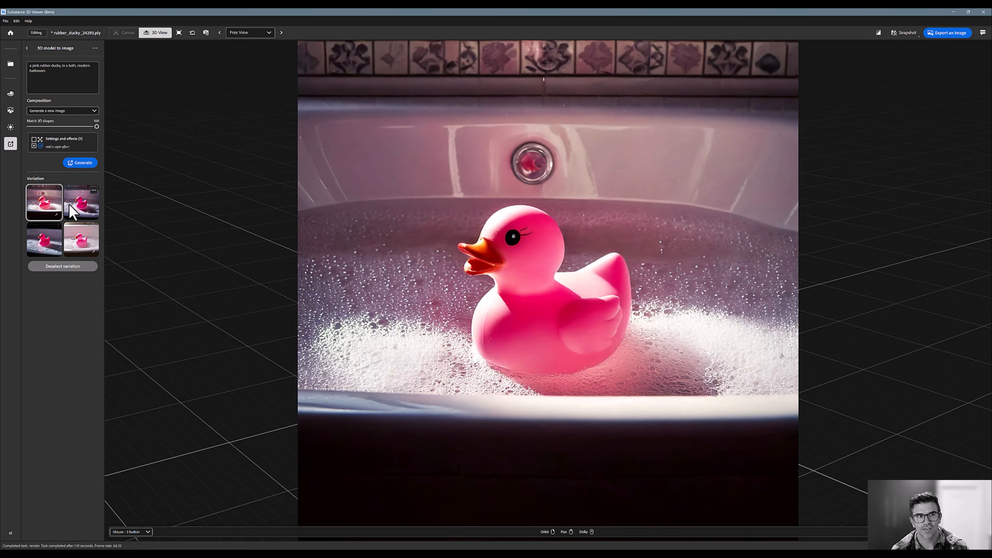
# Step: Compare the second and third variations of the pink duck in the bath
pyautogui.click(76, 213)
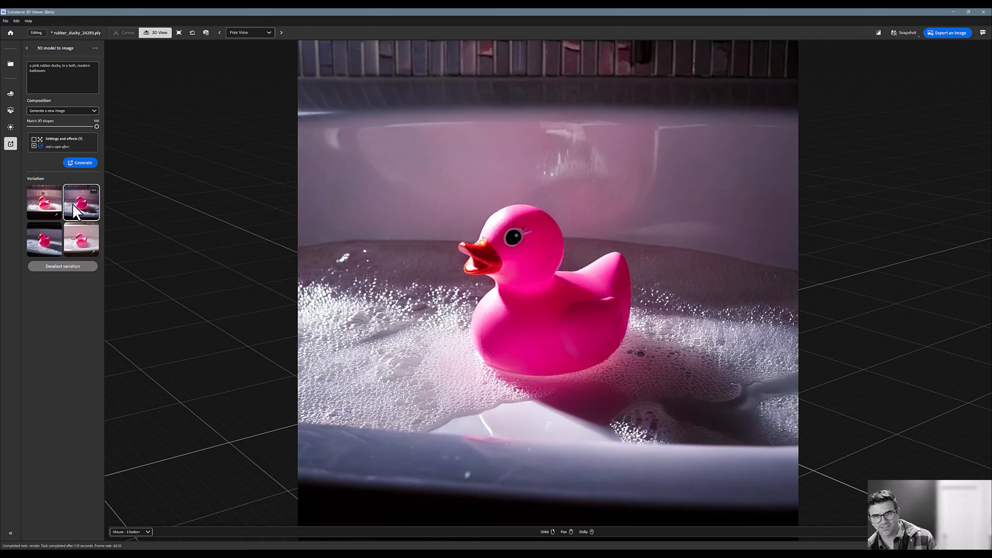
pyautogui.click(47, 231)
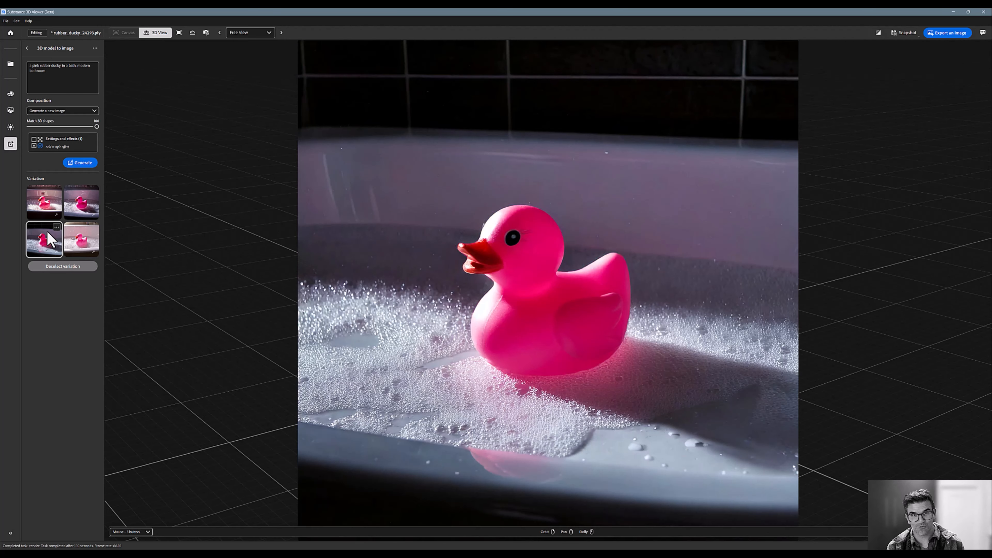
# Step: View the fourth pink duck variation, and generate a new look for the model with the prompt "a punk rock rubber ducky"
pyautogui.click(80, 246)
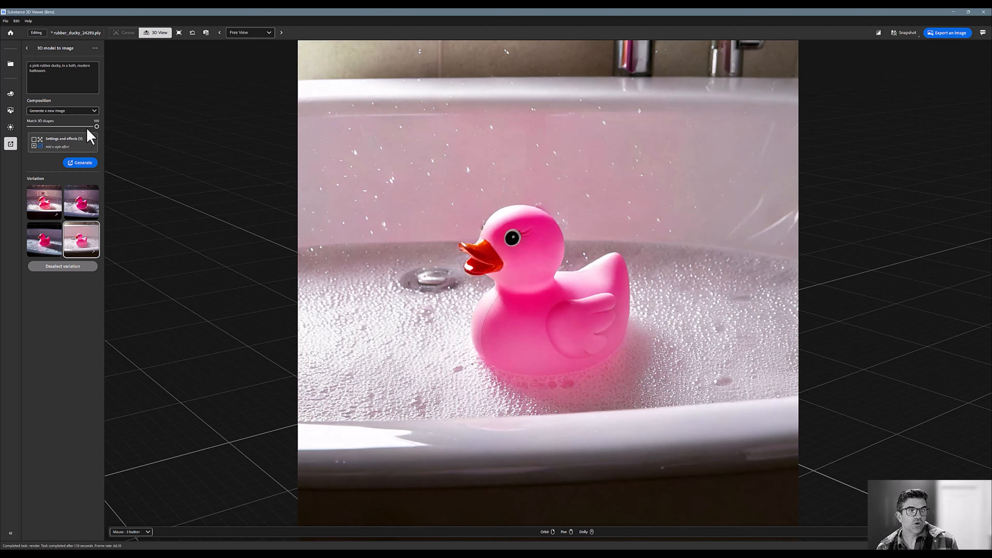
pyautogui.click(76, 111)
pyautogui.click(67, 169)
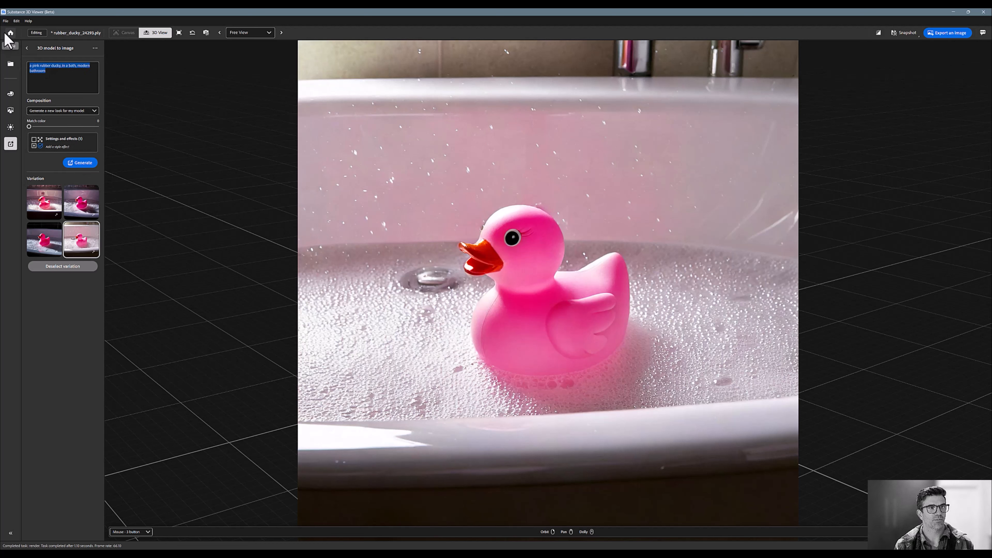
pyautogui.write('a punk rock ')
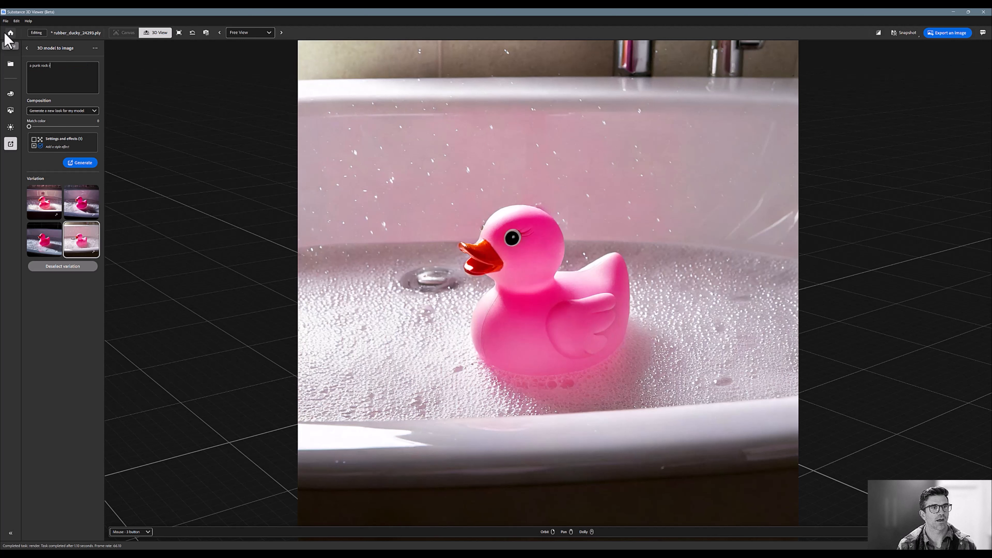
pyautogui.write('rubber du')
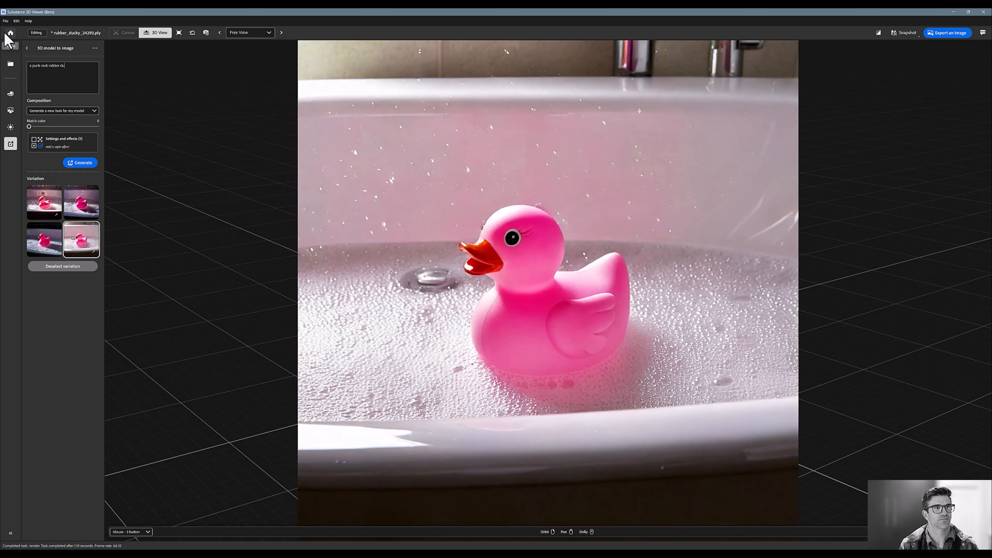
pyautogui.write('cky')
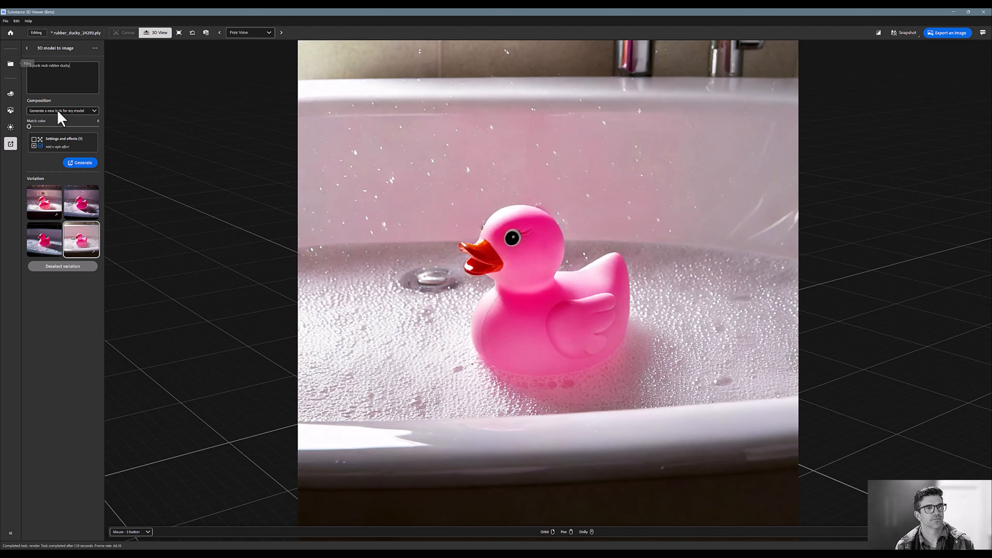
pyautogui.click(81, 163)
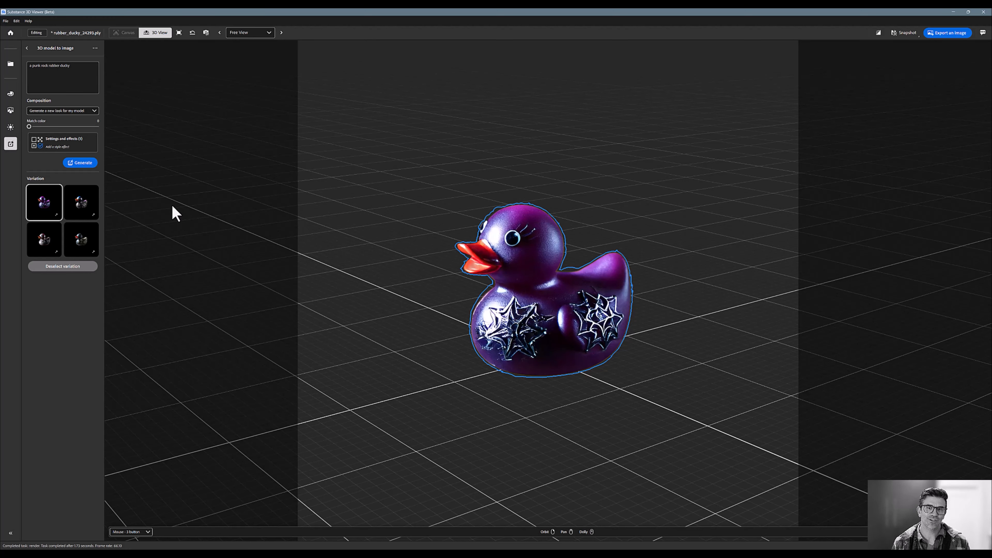
# Step: Compare the four punk rock duck variations, ending on the second one
pyautogui.click(83, 202)
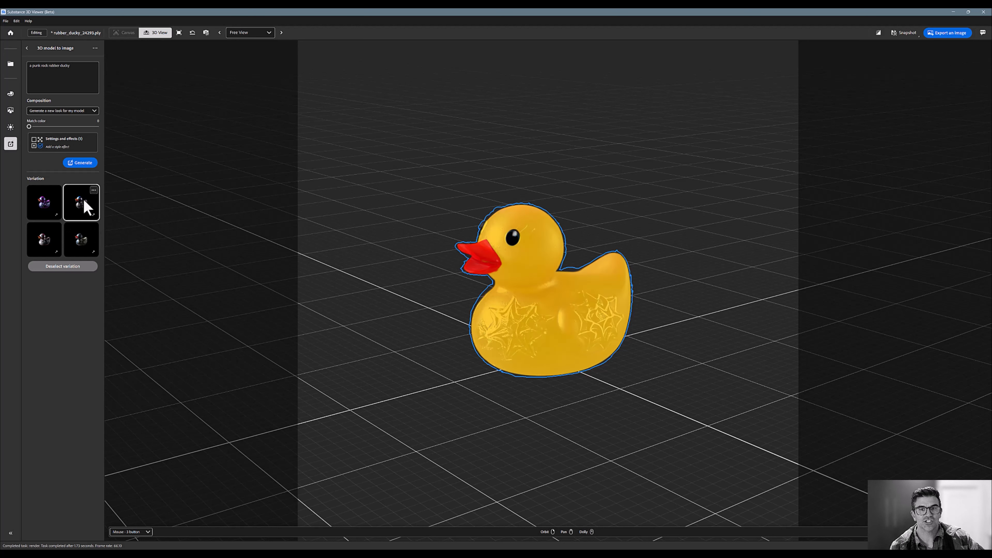
pyautogui.click(87, 237)
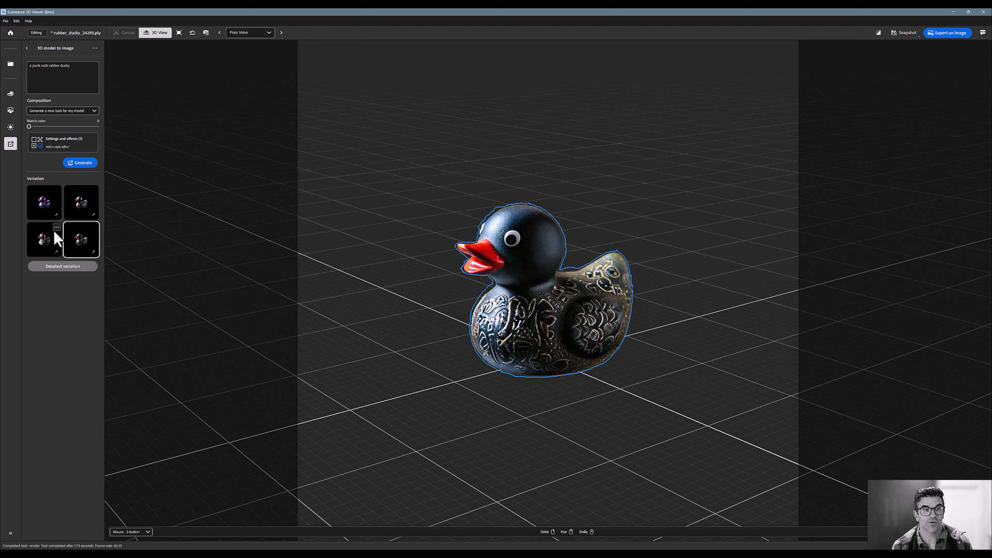
pyautogui.click(46, 235)
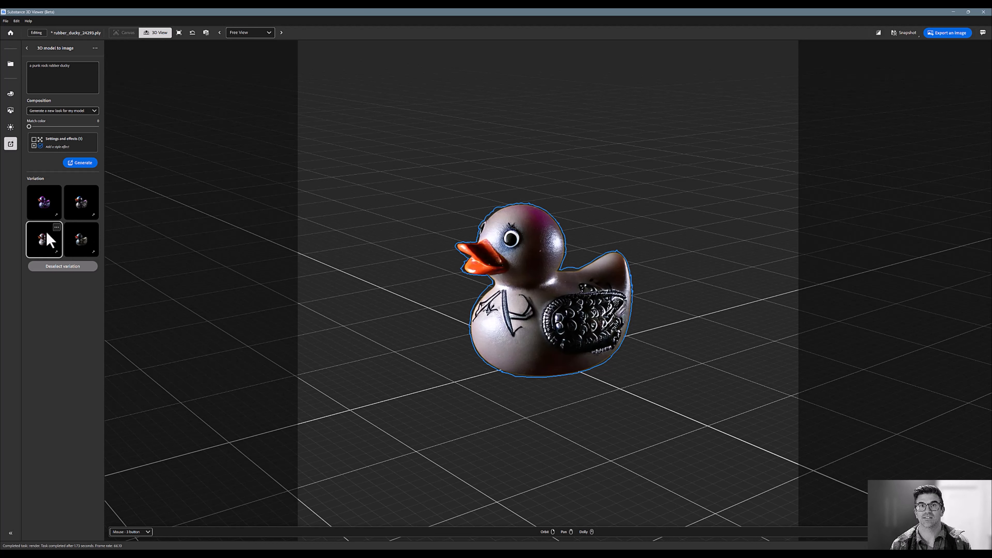
pyautogui.click(46, 208)
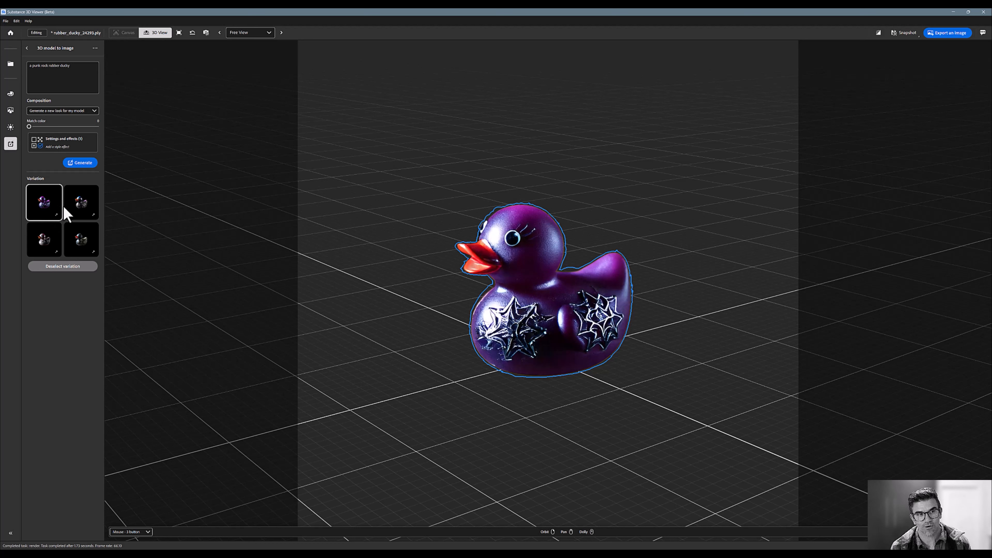
pyautogui.click(78, 210)
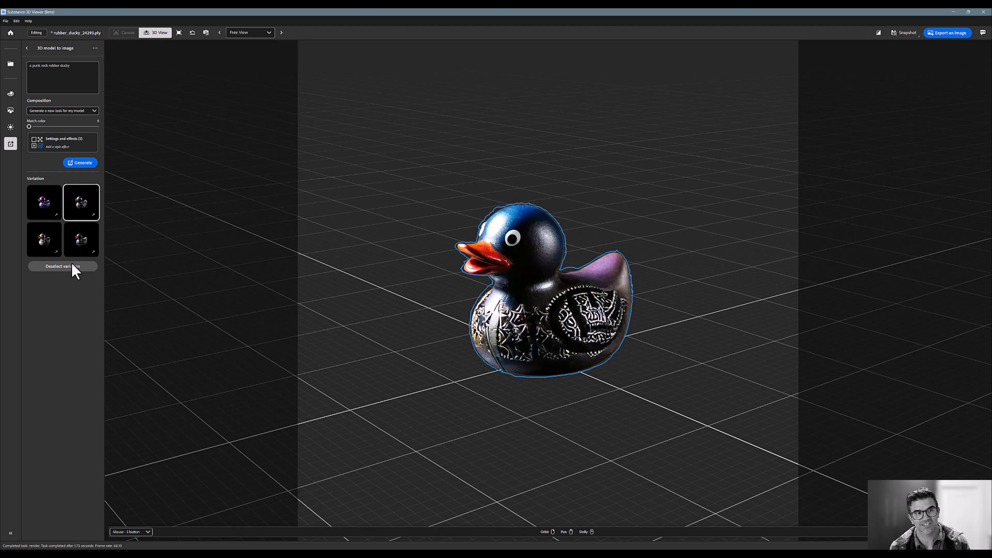
# Step: Generate another set of looks from the same punk rock prompt and view its second and fourth variations
pyautogui.click(75, 163)
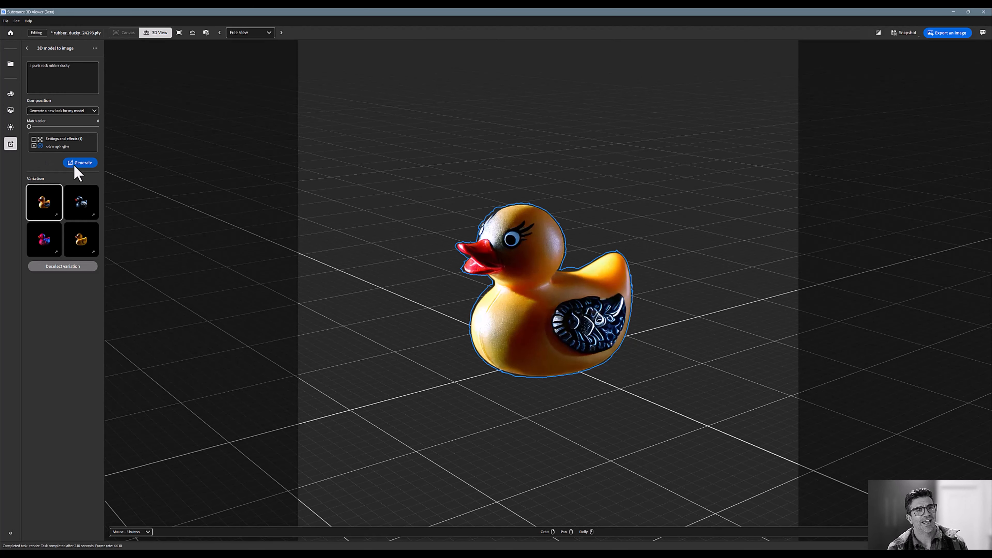
pyautogui.click(74, 211)
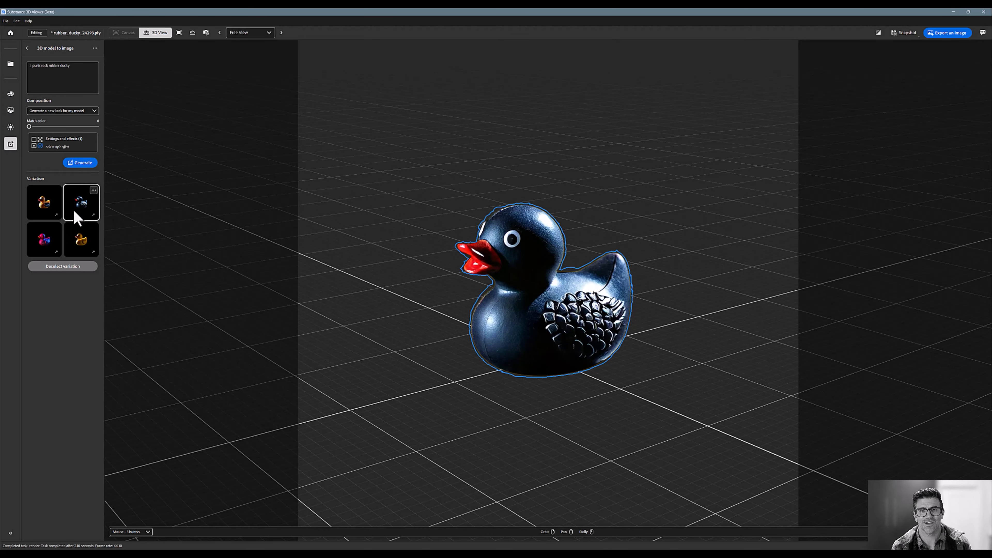
pyautogui.click(83, 246)
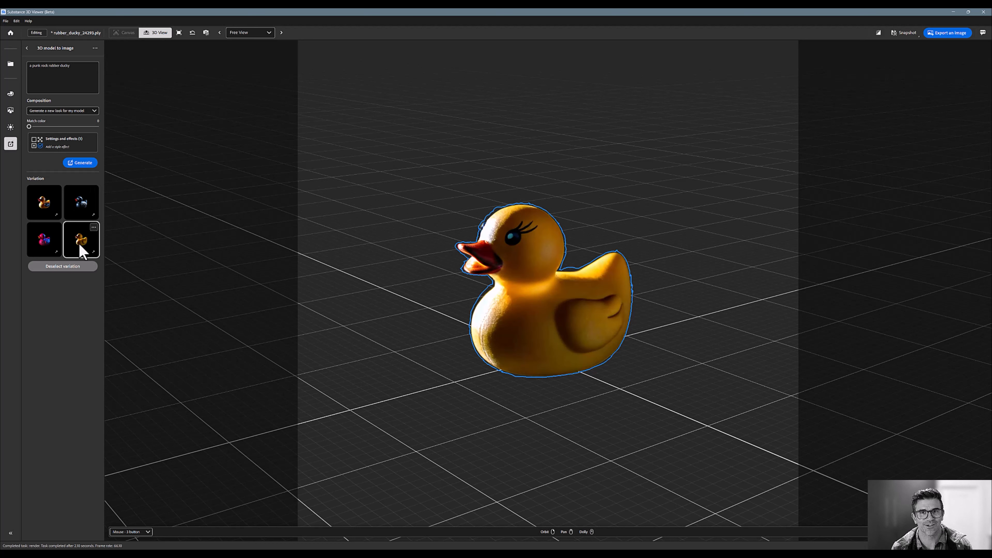